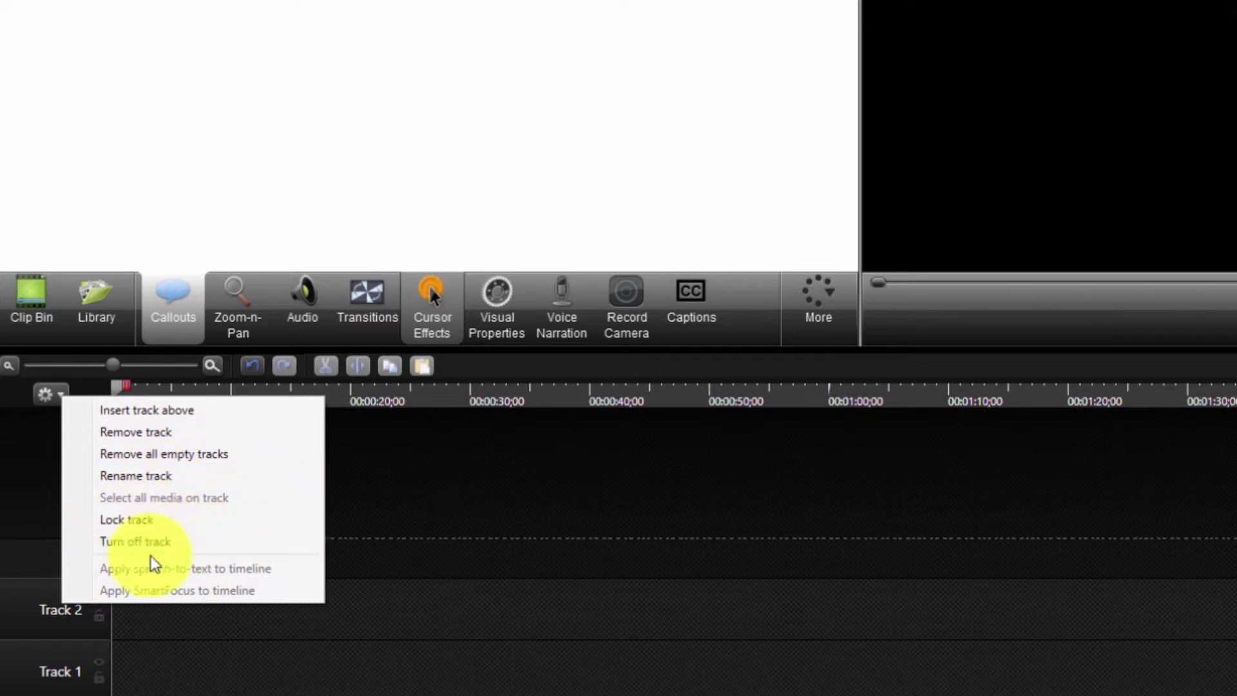
Step: Start importing media into the Clip Bin and open the "video editing beginner" folder
{"action": "left_click", "coordinate": [41, 689]}
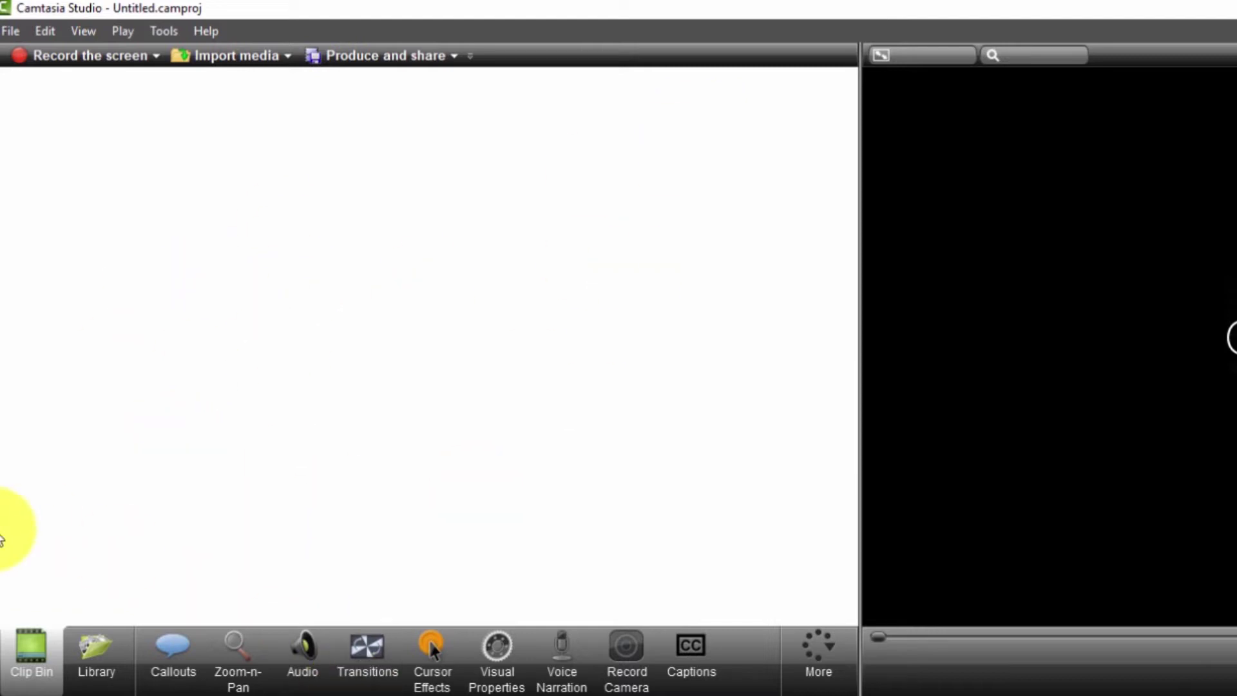
{"action": "right_click", "coordinate": [360, 204]}
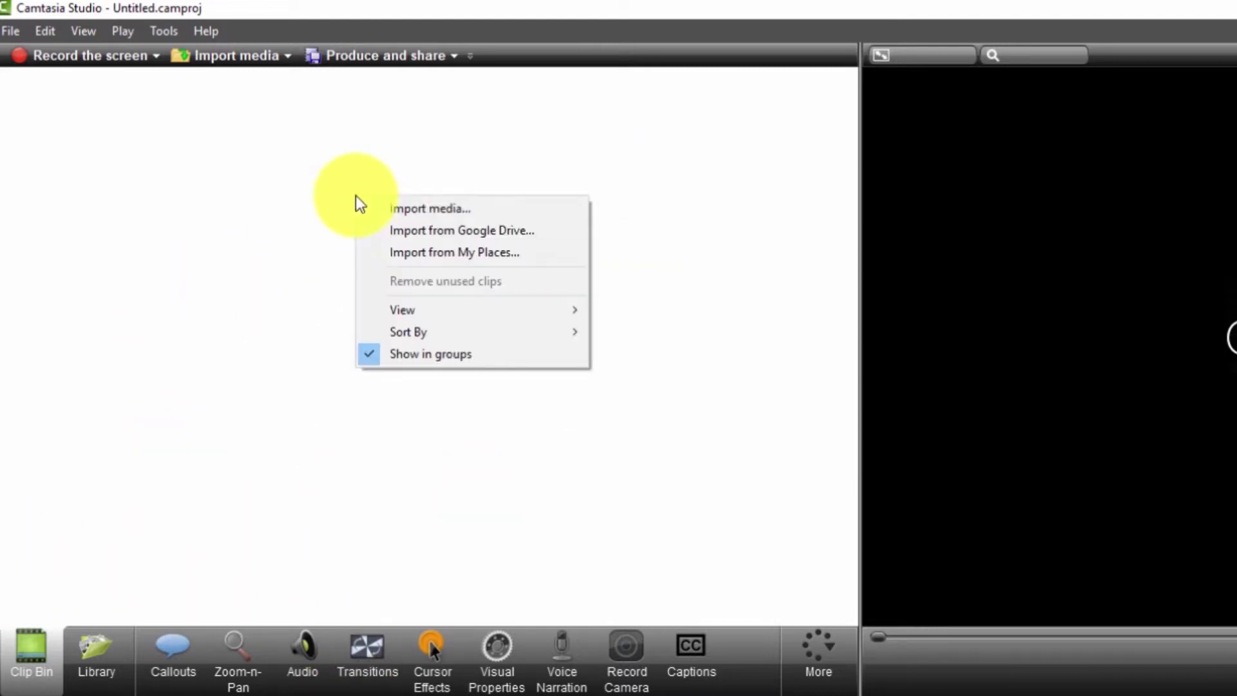
{"action": "left_click", "coordinate": [432, 219]}
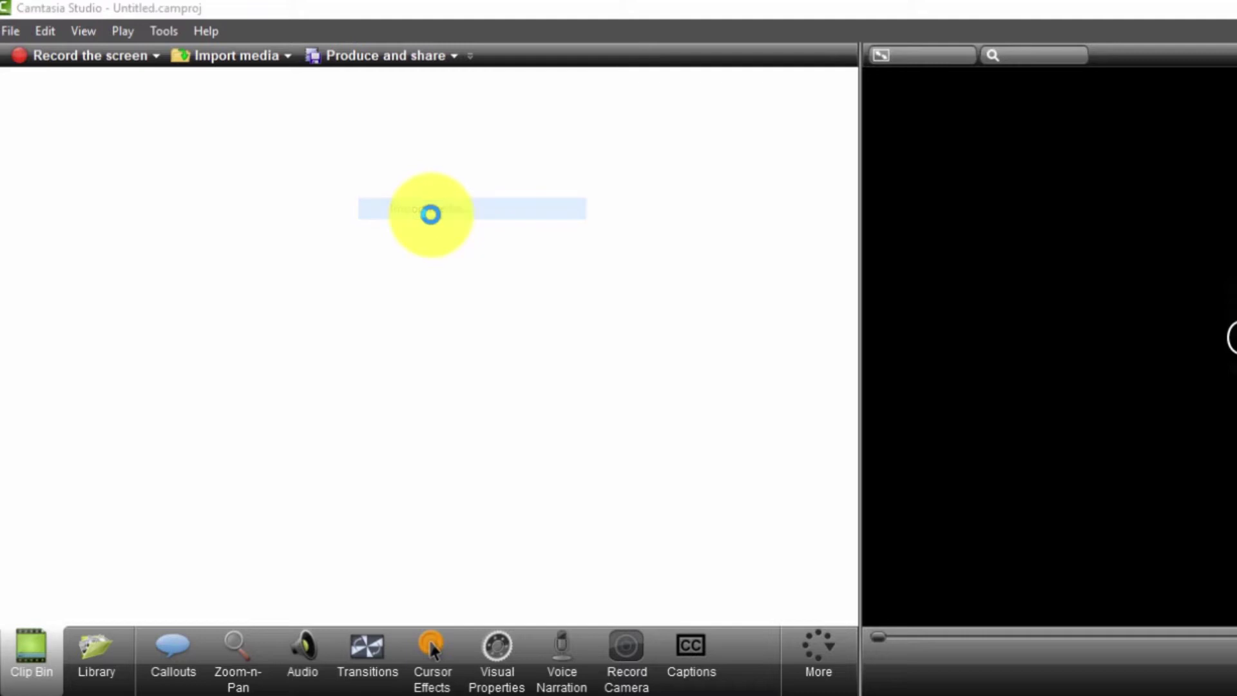
{"action": "left_click", "coordinate": [518, 174]}
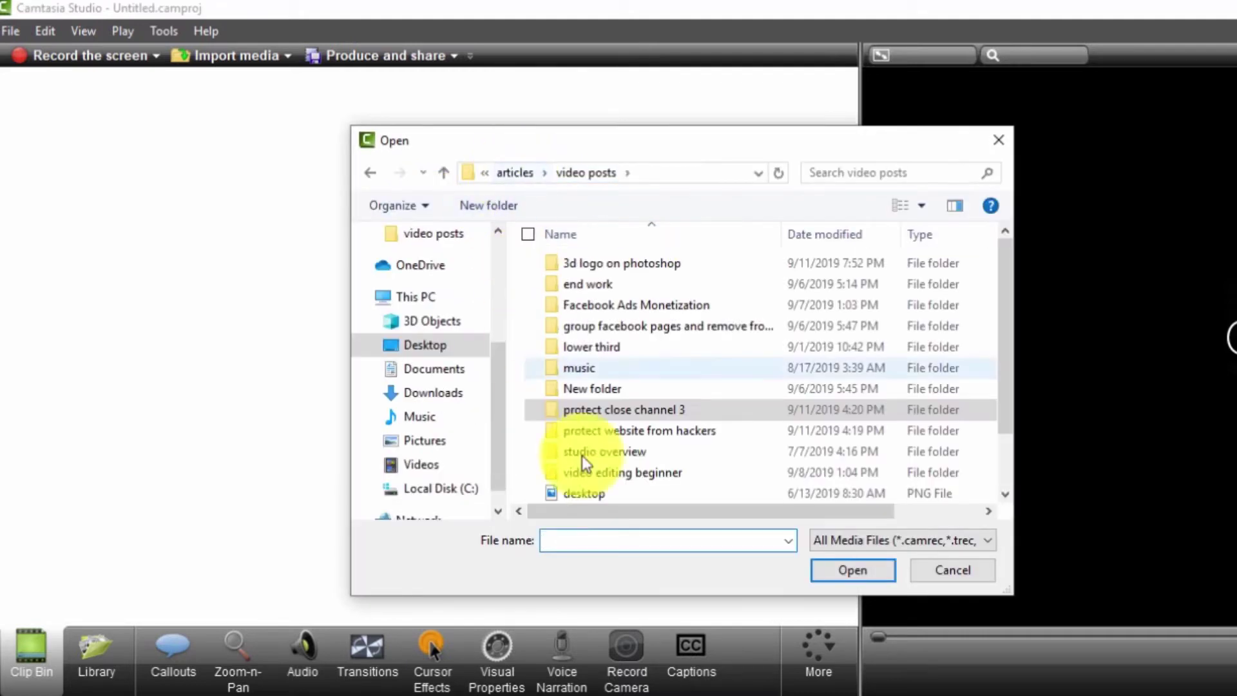
{"action": "double_click", "coordinate": [632, 473]}
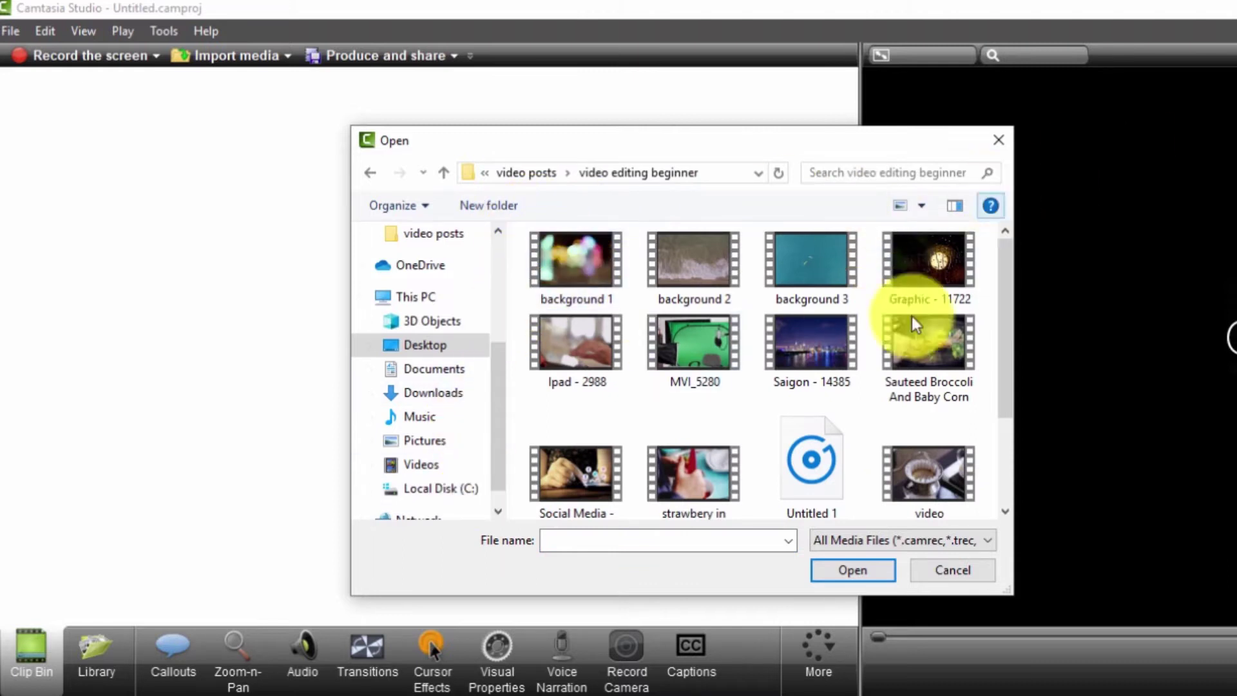
Step: Import Ipad - 2988, Sauteed Broccoli And Baby Corn, Social Media - 1360, strawbery in kitchen and video into the Clip Bin
{"action": "left_click_drag", "start_coordinate": [1007, 296], "coordinate": [1031, 387]}
{"action": "scroll", "coordinate": [580, 413], "scroll_direction": "up", "scroll_amount": 1}
{"action": "left_click", "coordinate": [580, 413]}
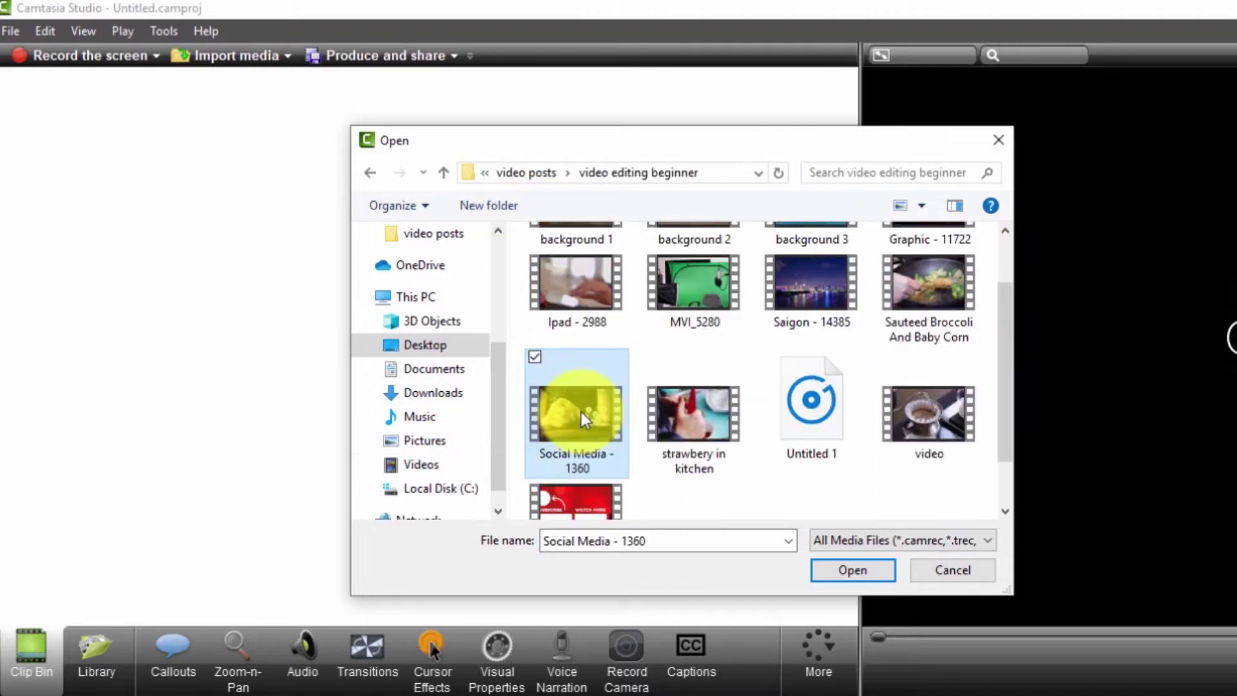
{"action": "left_click", "coordinate": [696, 413], "text": "ctrl"}
{"action": "left_click", "coordinate": [901, 408], "text": "ctrl"}
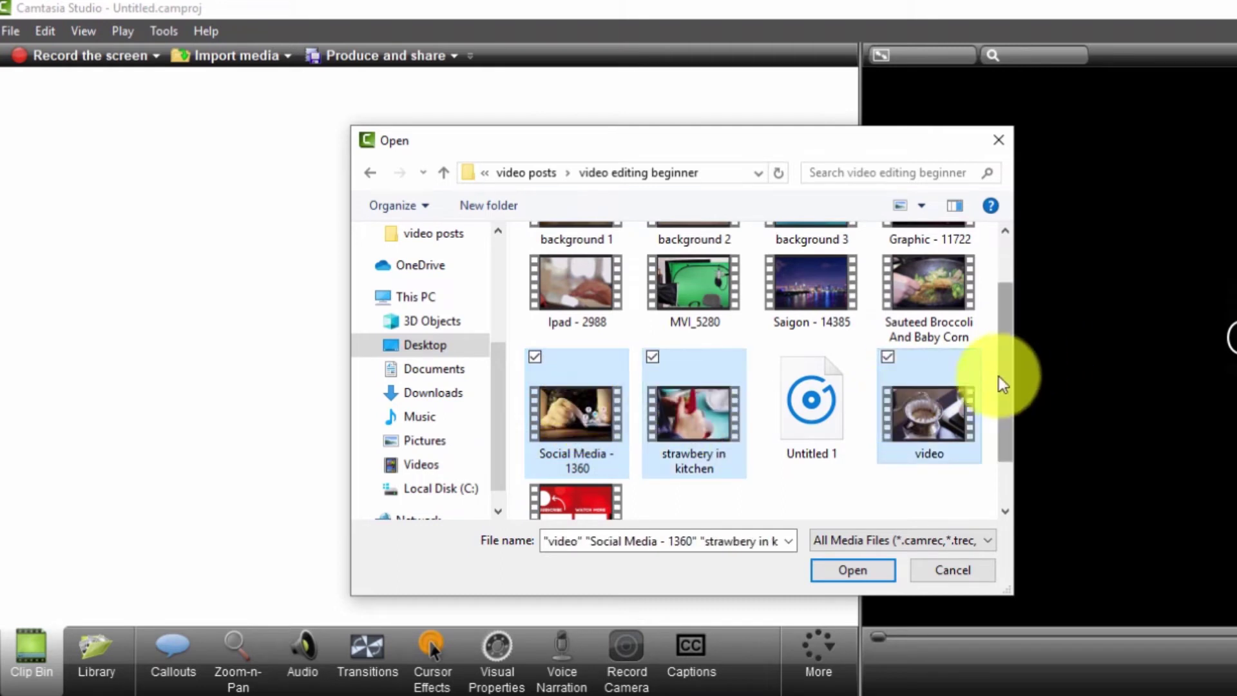
{"action": "left_click_drag", "start_coordinate": [1004, 361], "coordinate": [1010, 407]}
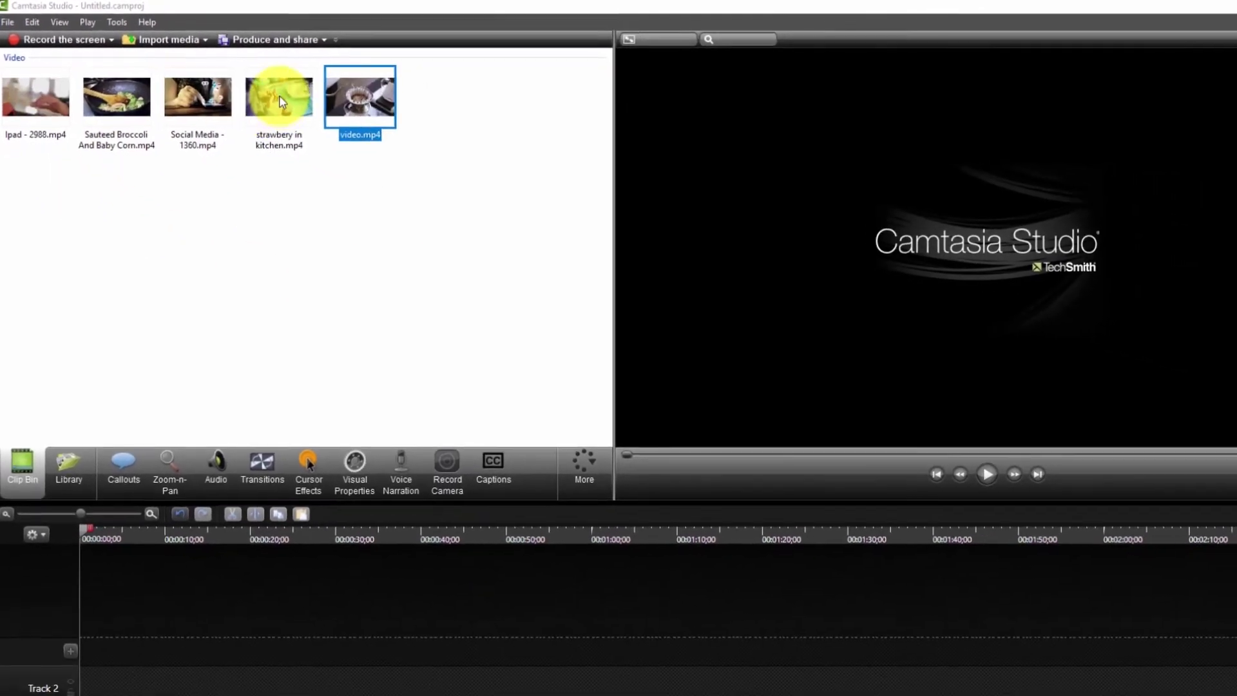
Step: Place the "strawbery in kitchen" clip on Track 1 at the very start of the timeline
{"action": "left_click", "coordinate": [280, 101]}
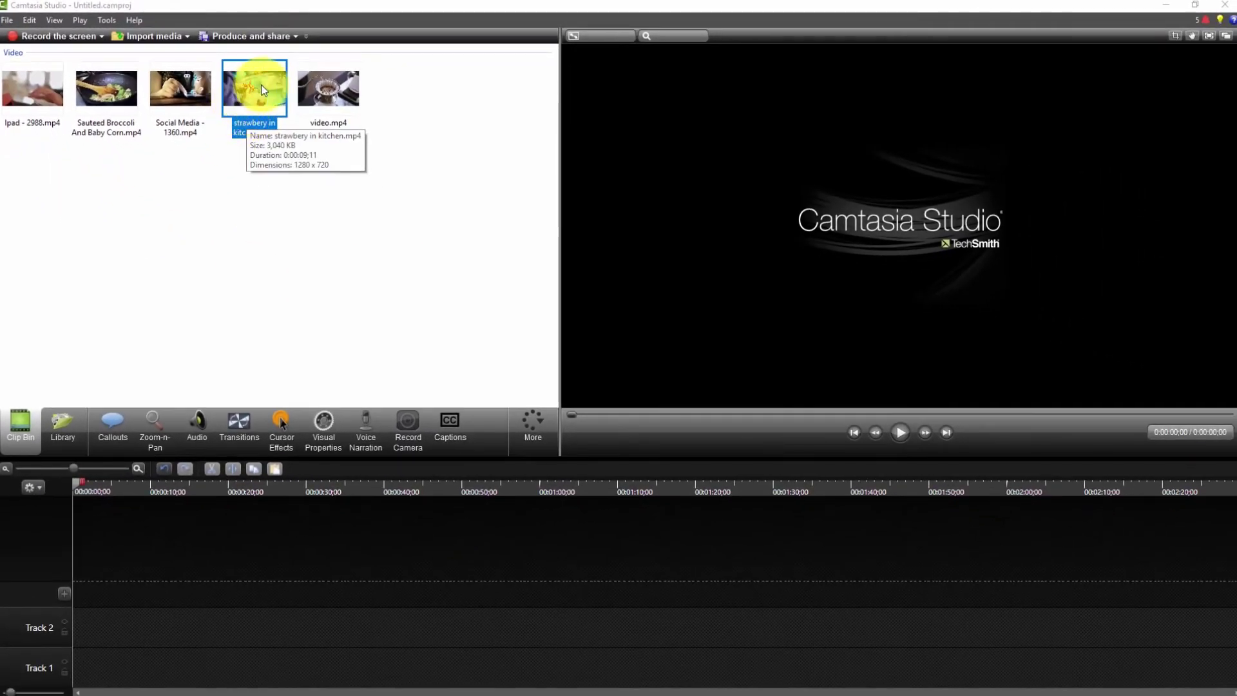
{"action": "left_click_drag", "start_coordinate": [257, 84], "coordinate": [183, 617]}
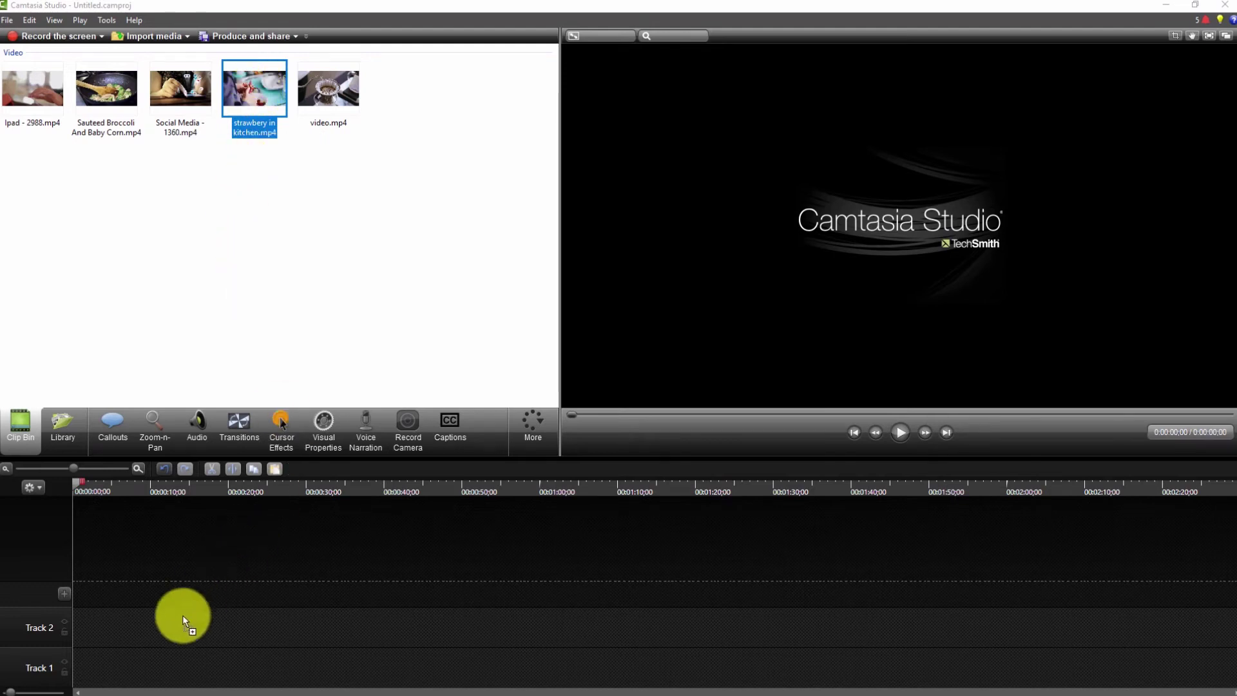
{"action": "left_click_drag", "start_coordinate": [138, 668], "coordinate": [145, 671]}
{"action": "left_click_drag", "start_coordinate": [234, 667], "coordinate": [86, 663]}
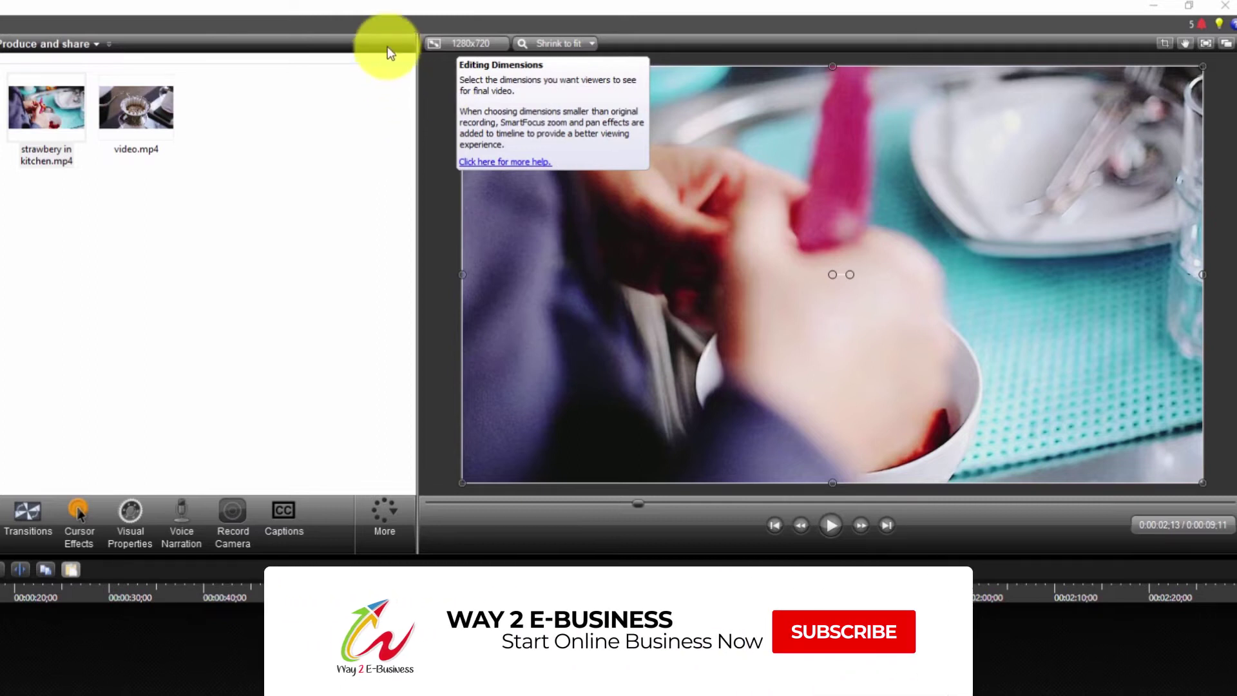
Step: Try the 1080p HD (1920x1080) preset in the editing dimensions and close the dialog without applying it
{"action": "left_click", "coordinate": [469, 42]}
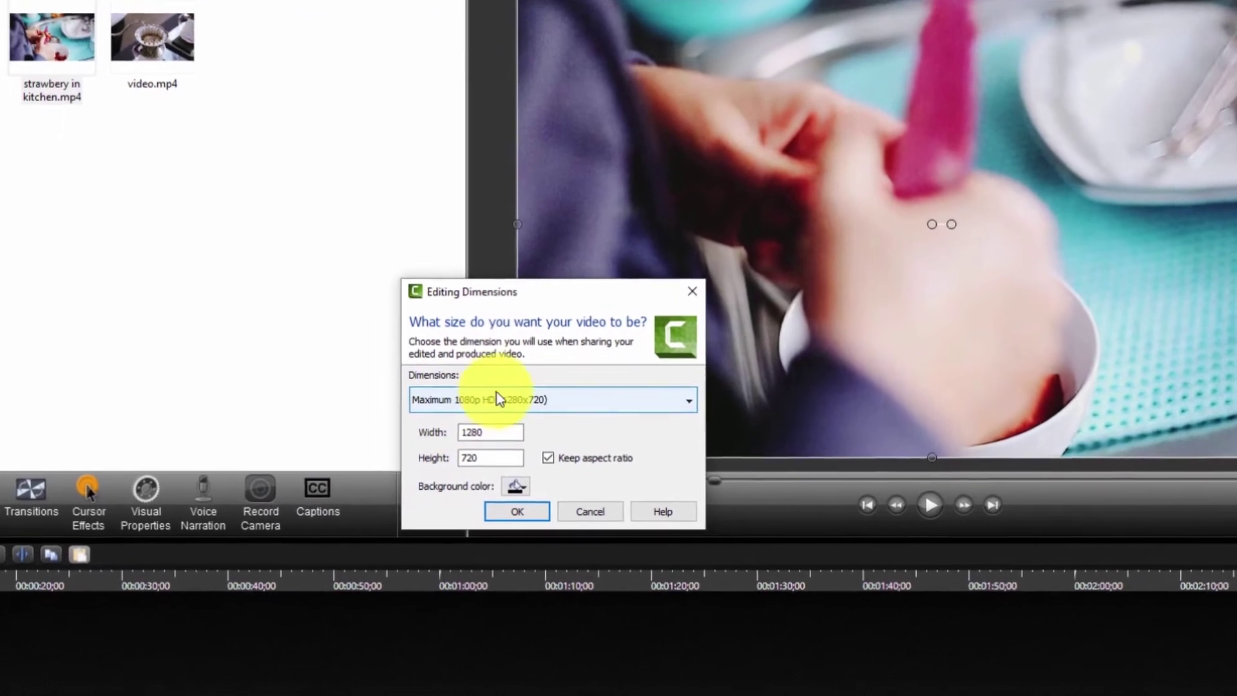
{"action": "left_click", "coordinate": [439, 431]}
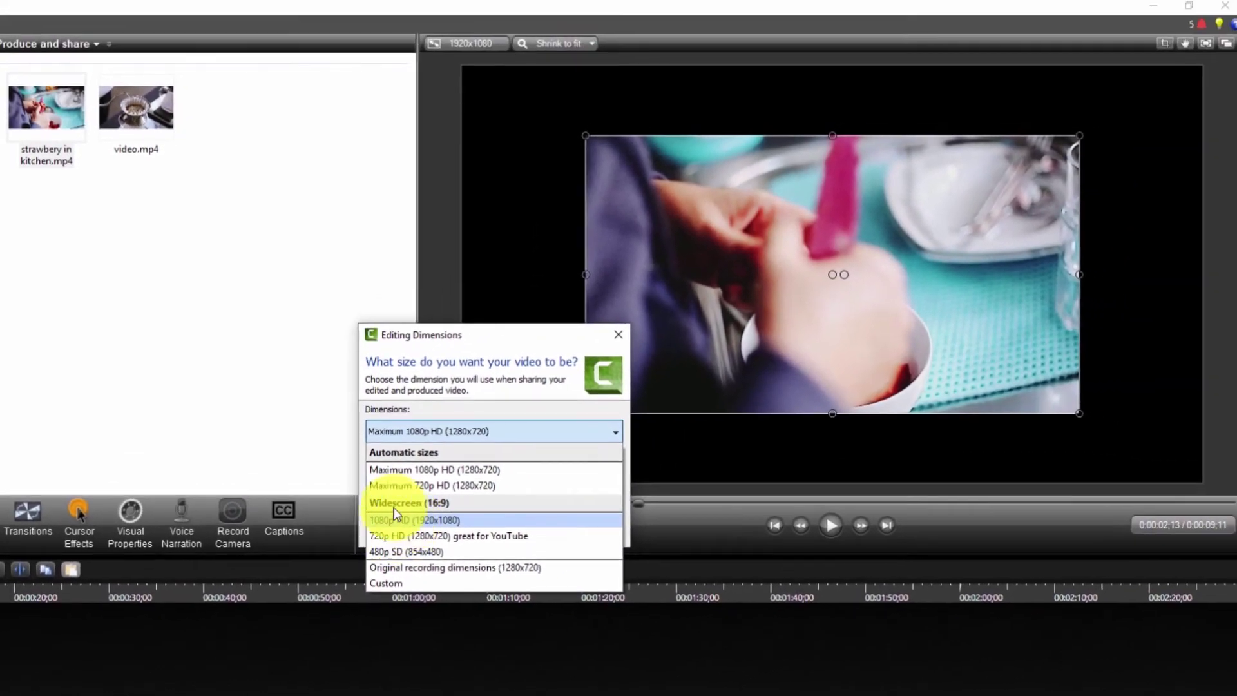
{"action": "left_click", "coordinate": [397, 519]}
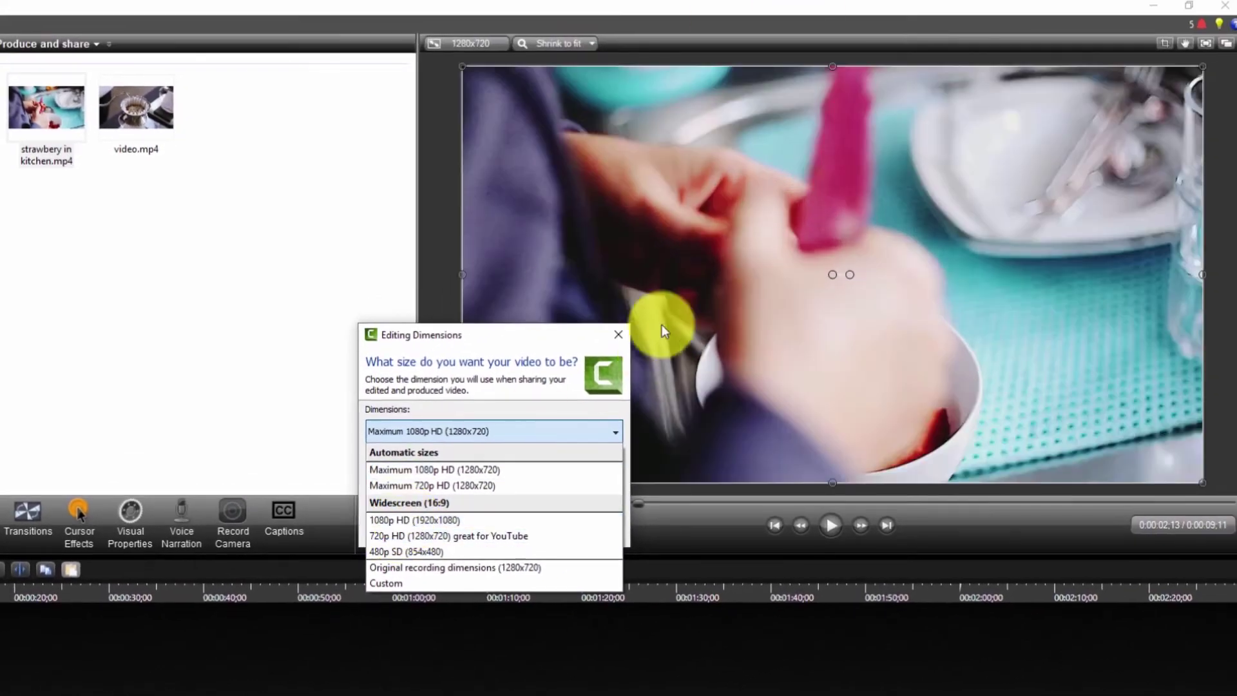
{"action": "left_click", "coordinate": [625, 333]}
{"action": "left_click", "coordinate": [619, 333]}
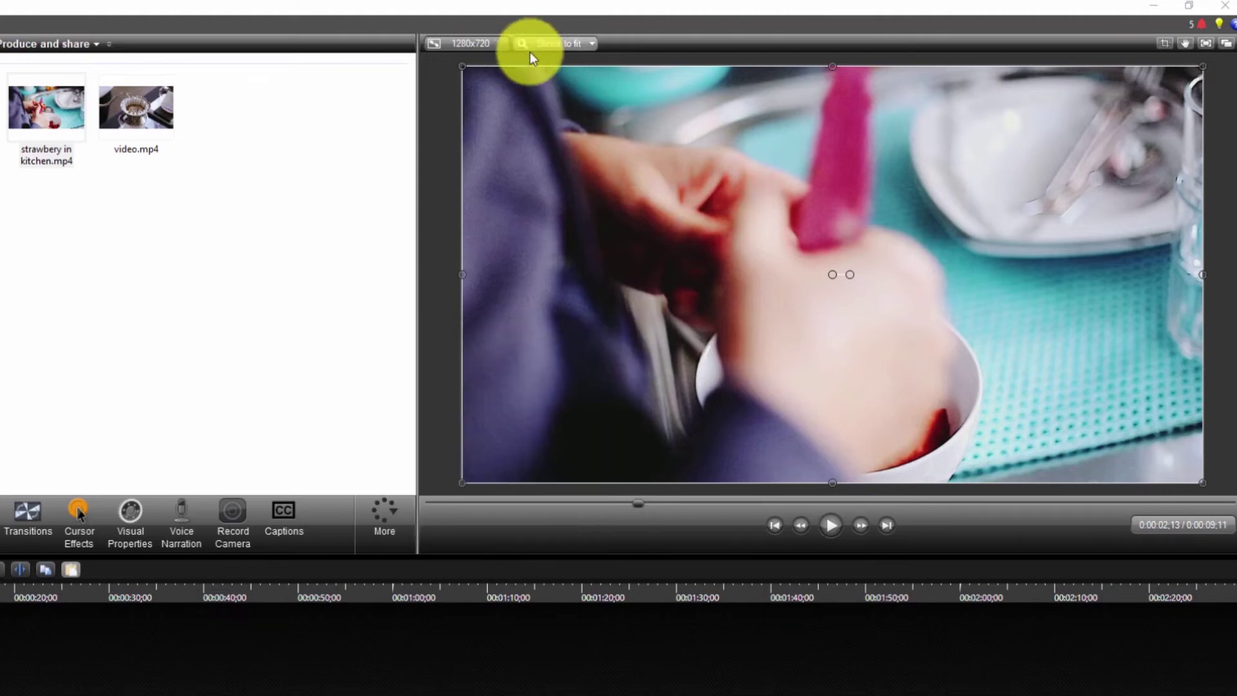
Step: Try the canvas zoom at 75% and 200%, and return it to Shrink to fit
{"action": "left_click", "coordinate": [571, 41]}
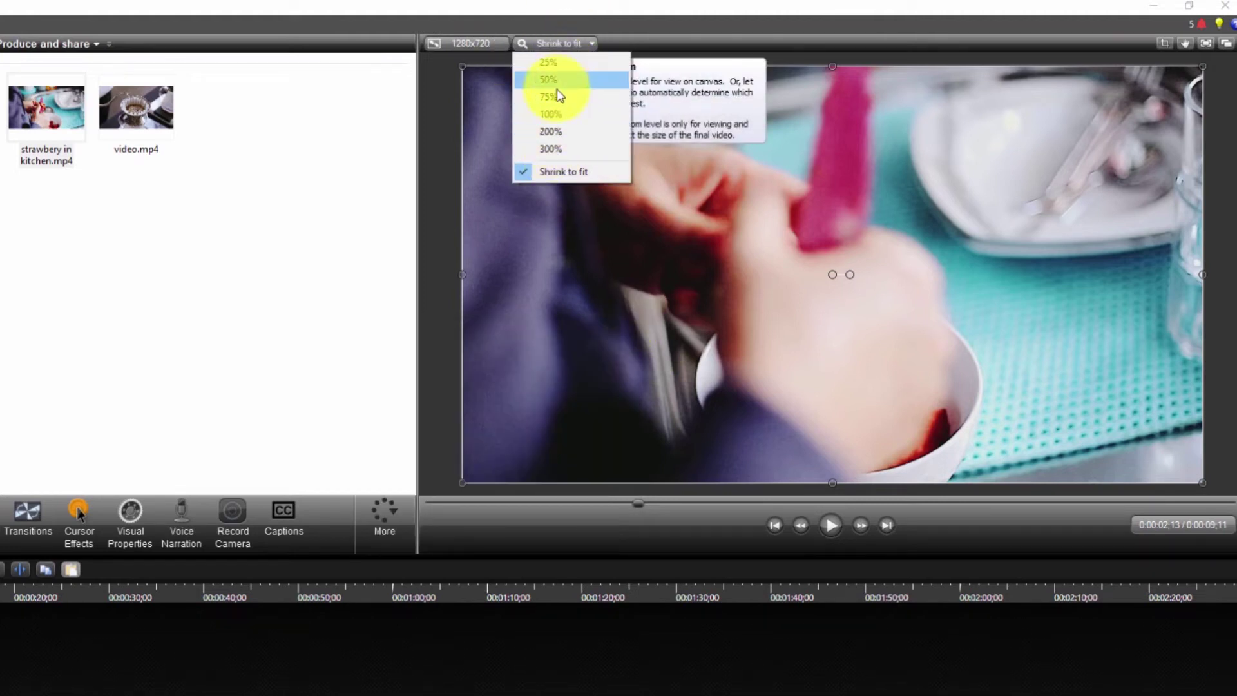
{"action": "left_click", "coordinate": [550, 96]}
{"action": "left_click", "coordinate": [558, 45]}
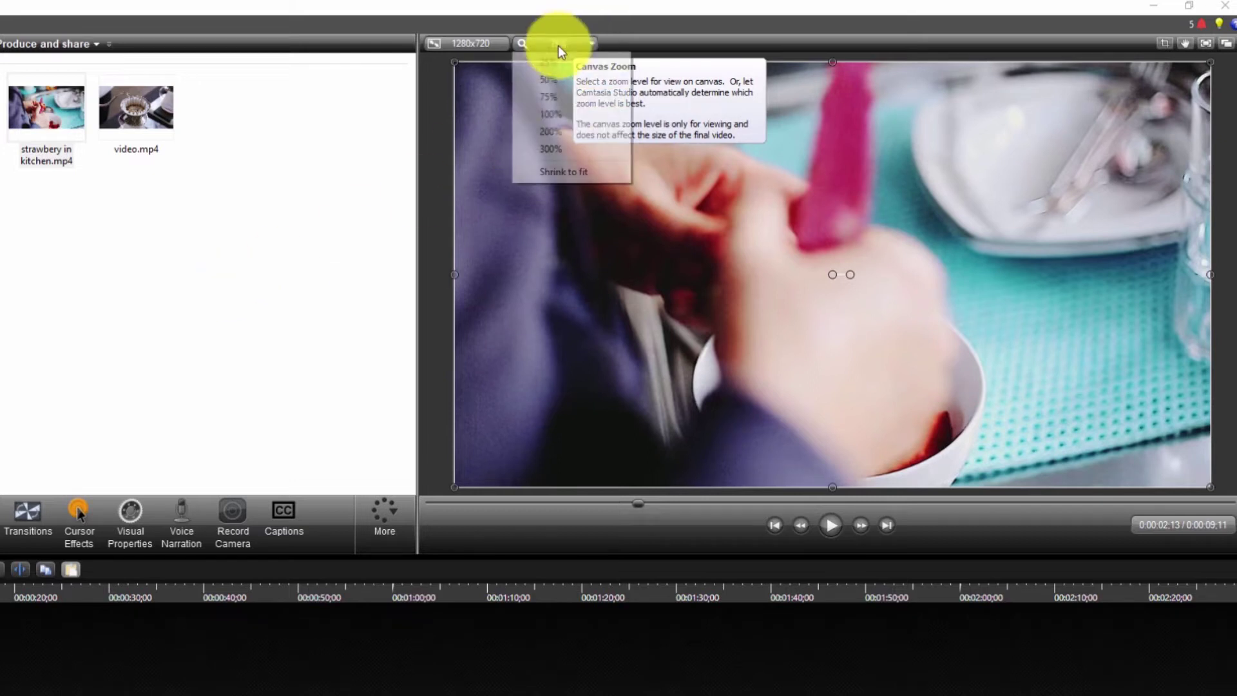
{"action": "left_click", "coordinate": [553, 132]}
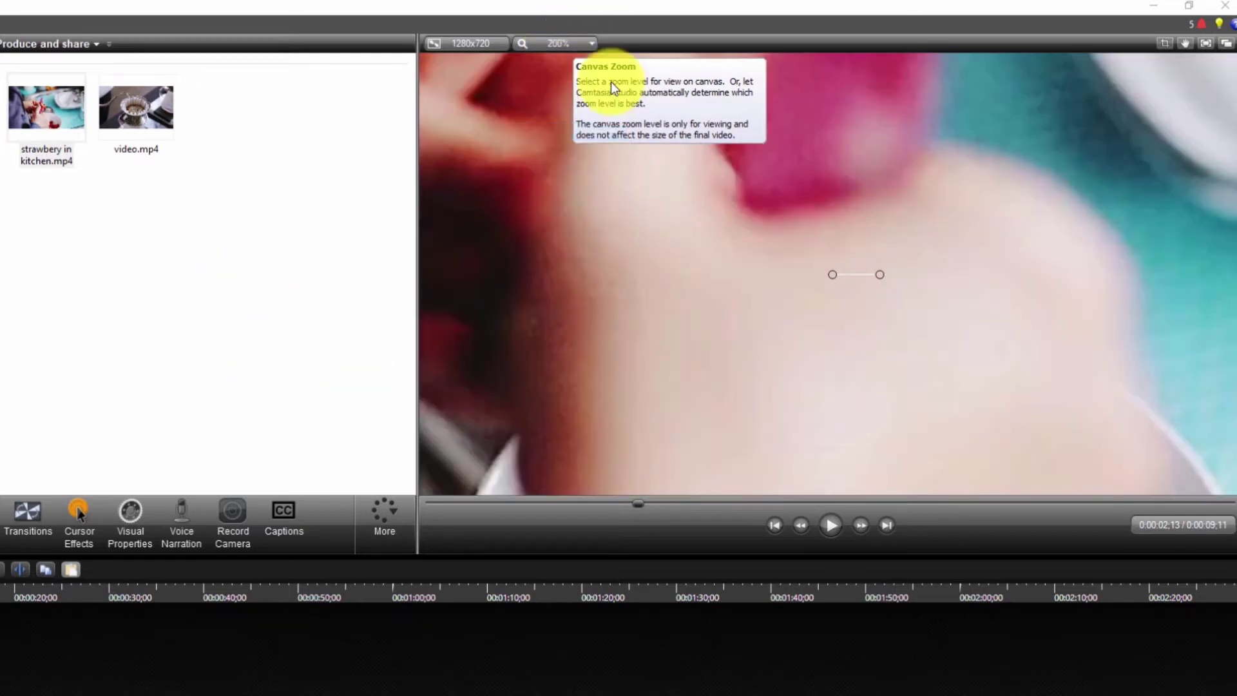
{"action": "left_click", "coordinate": [588, 48]}
{"action": "left_click", "coordinate": [569, 171]}
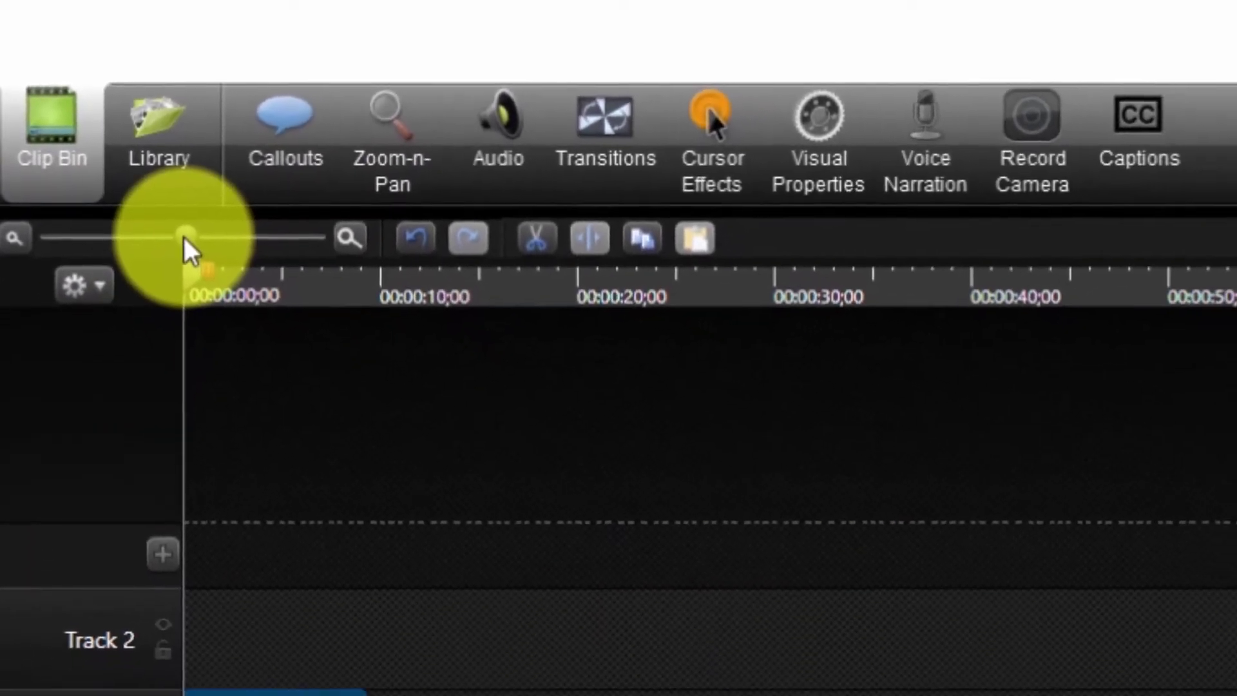
Step: Zoom the timeline in to one-second divisions and back out to ten-second divisions
{"action": "left_click_drag", "start_coordinate": [219, 280], "coordinate": [239, 282]}
{"action": "left_click_drag", "start_coordinate": [194, 235], "coordinate": [237, 207]}
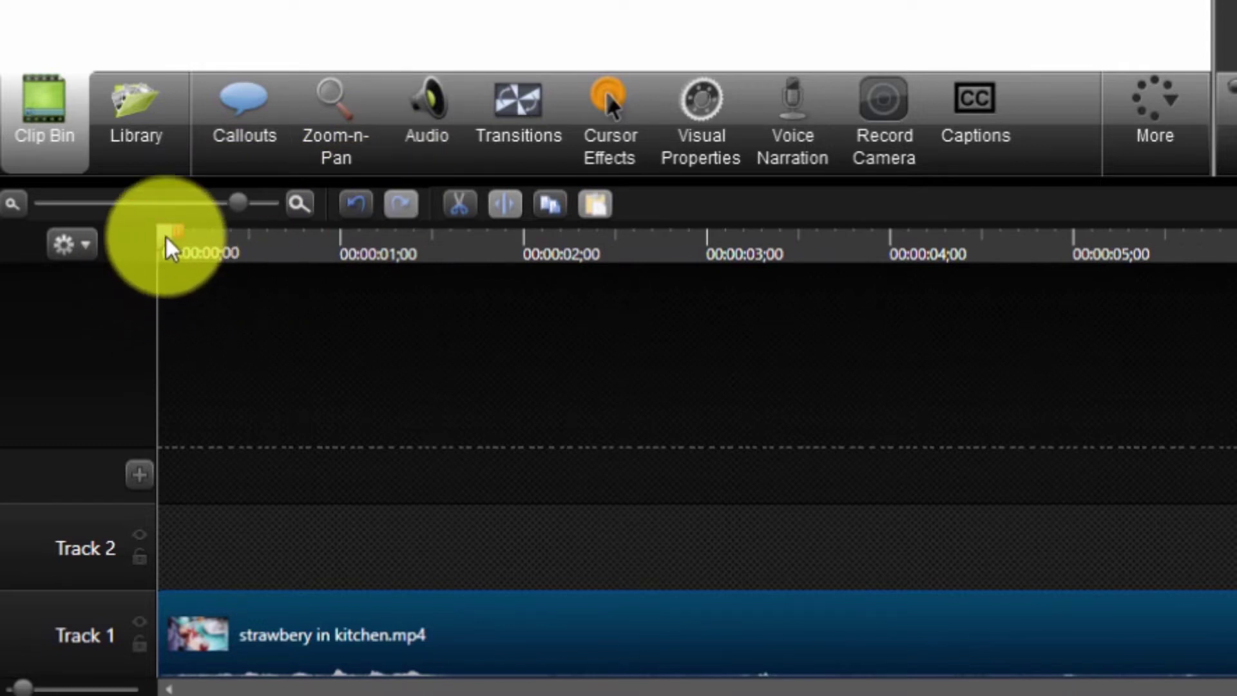
{"action": "scroll", "coordinate": [154, 258], "scroll_direction": "down", "scroll_amount": 3}
{"action": "left_click_drag", "start_coordinate": [205, 244], "coordinate": [93, 315]}
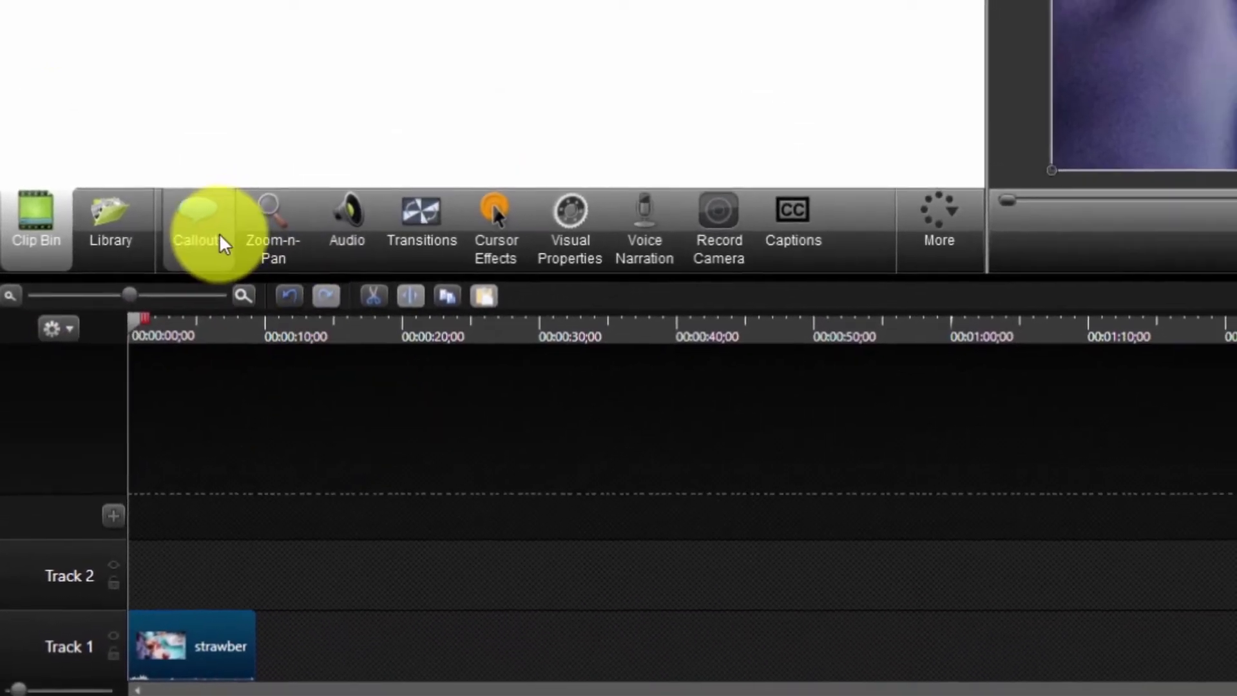
Step: Split the "strawbery in kitchen" clip on Track 1 at 00:00:04;16
{"action": "scroll", "coordinate": [118, 360], "scroll_direction": "up", "scroll_amount": 4}
{"action": "left_click_drag", "start_coordinate": [118, 361], "coordinate": [470, 457]}
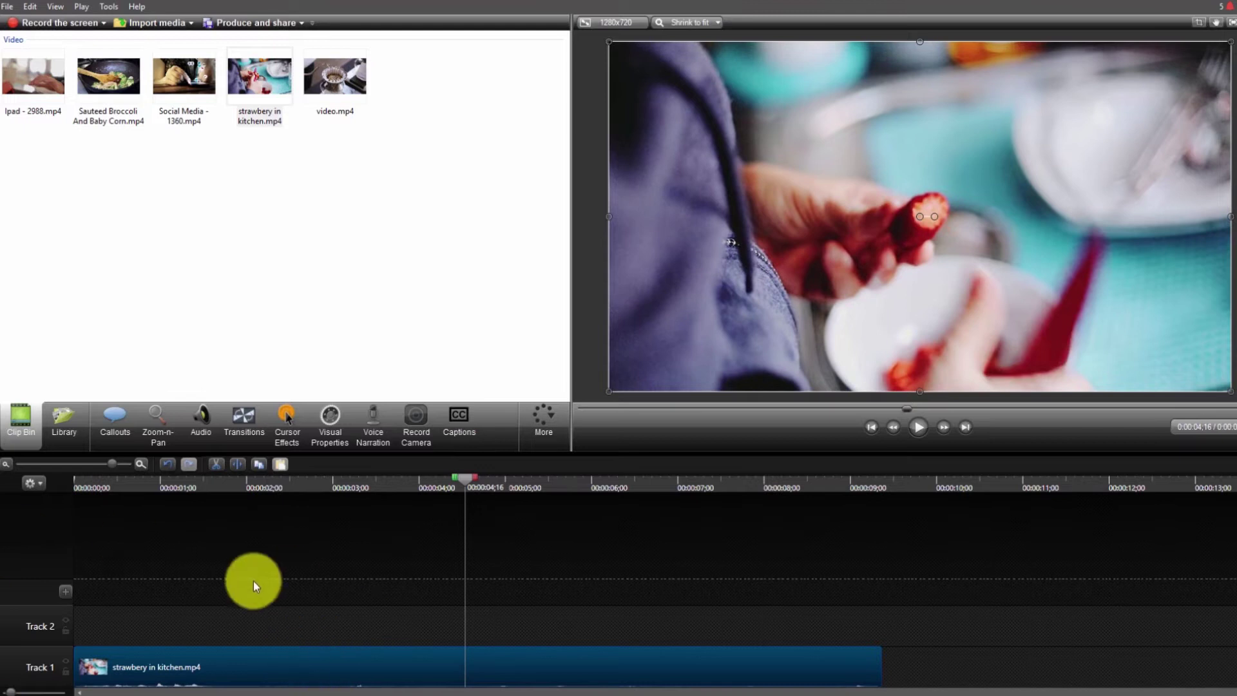
{"action": "left_click", "coordinate": [319, 615]}
{"action": "left_click", "coordinate": [296, 667]}
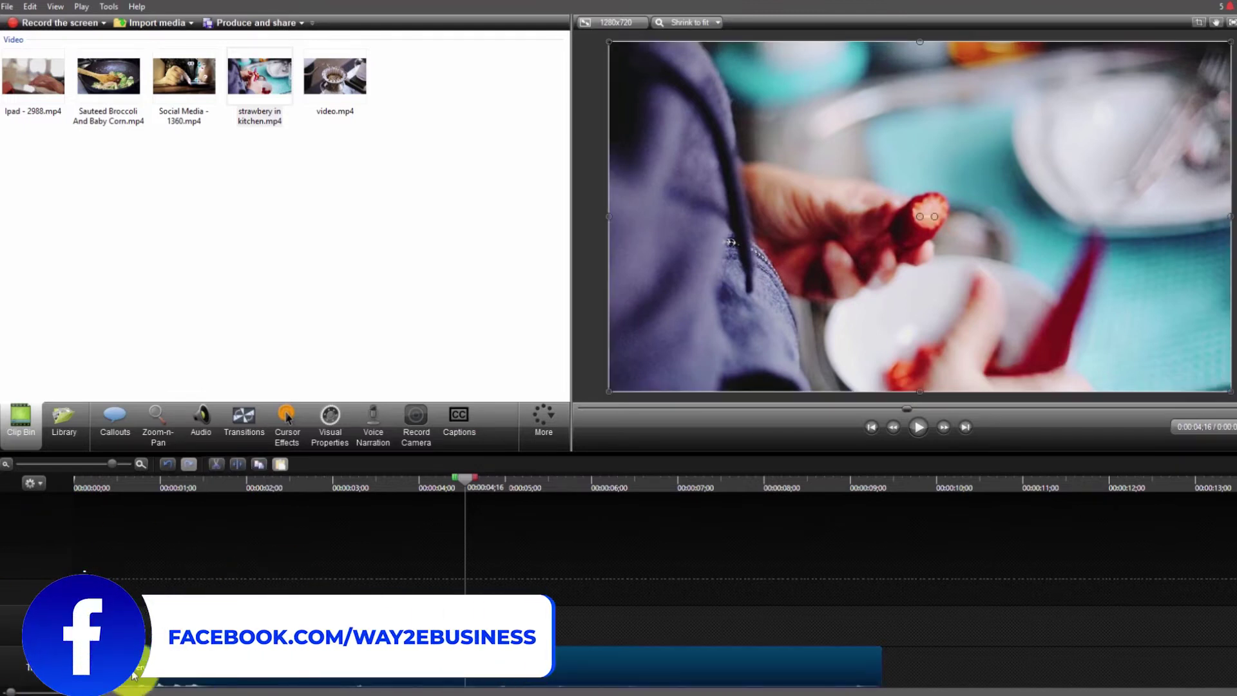
{"action": "left_click", "coordinate": [236, 465]}
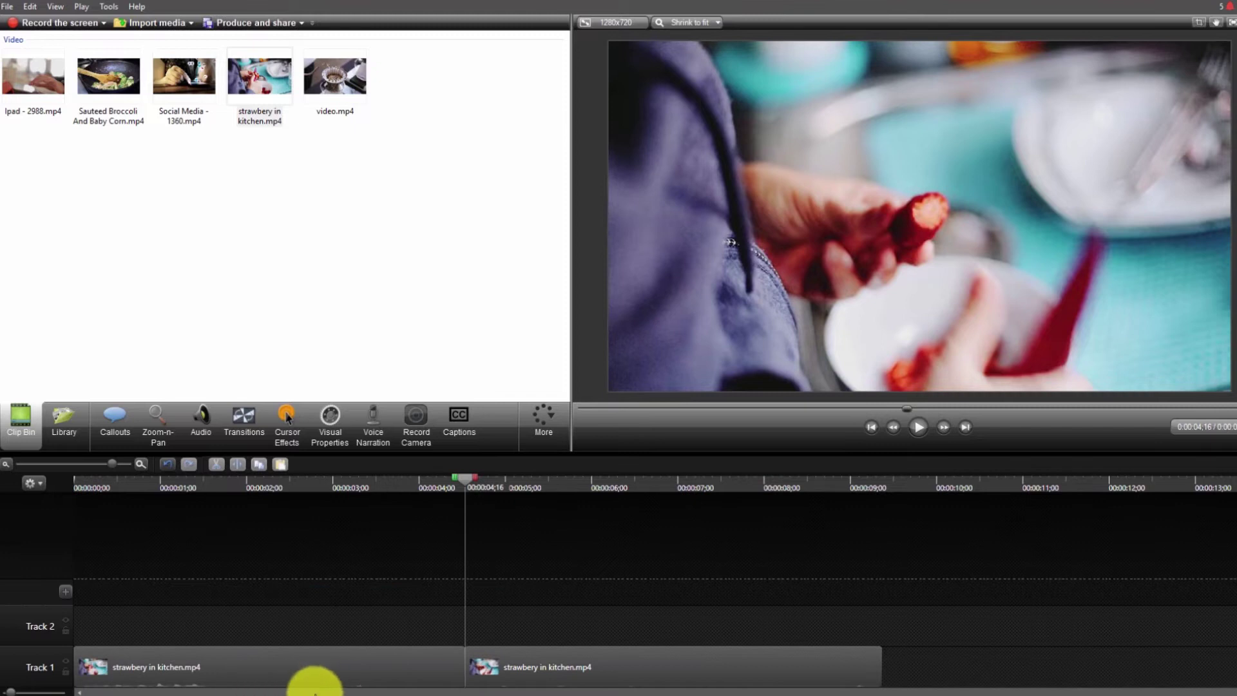
Step: Delete the first part of the split strawberry clip and move the remaining part to the start of Track 1
{"action": "left_click", "coordinate": [294, 668]}
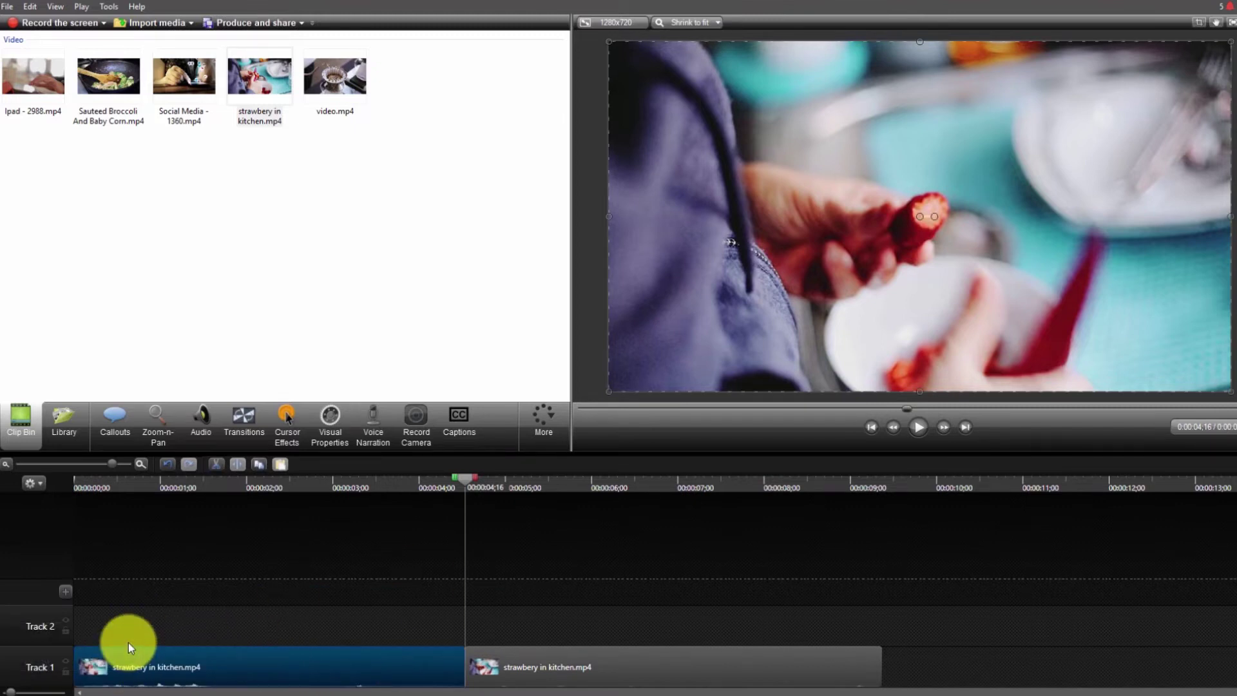
{"action": "key", "text": "Delete"}
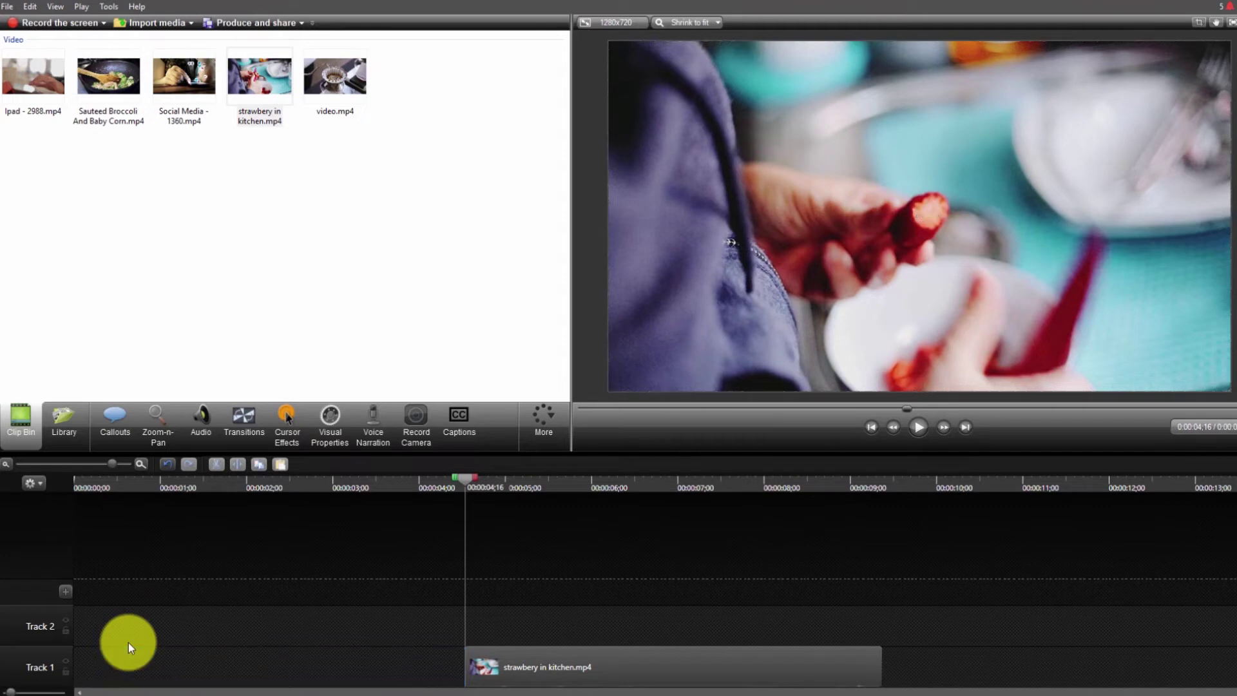
{"action": "left_click_drag", "start_coordinate": [592, 664], "coordinate": [71, 665]}
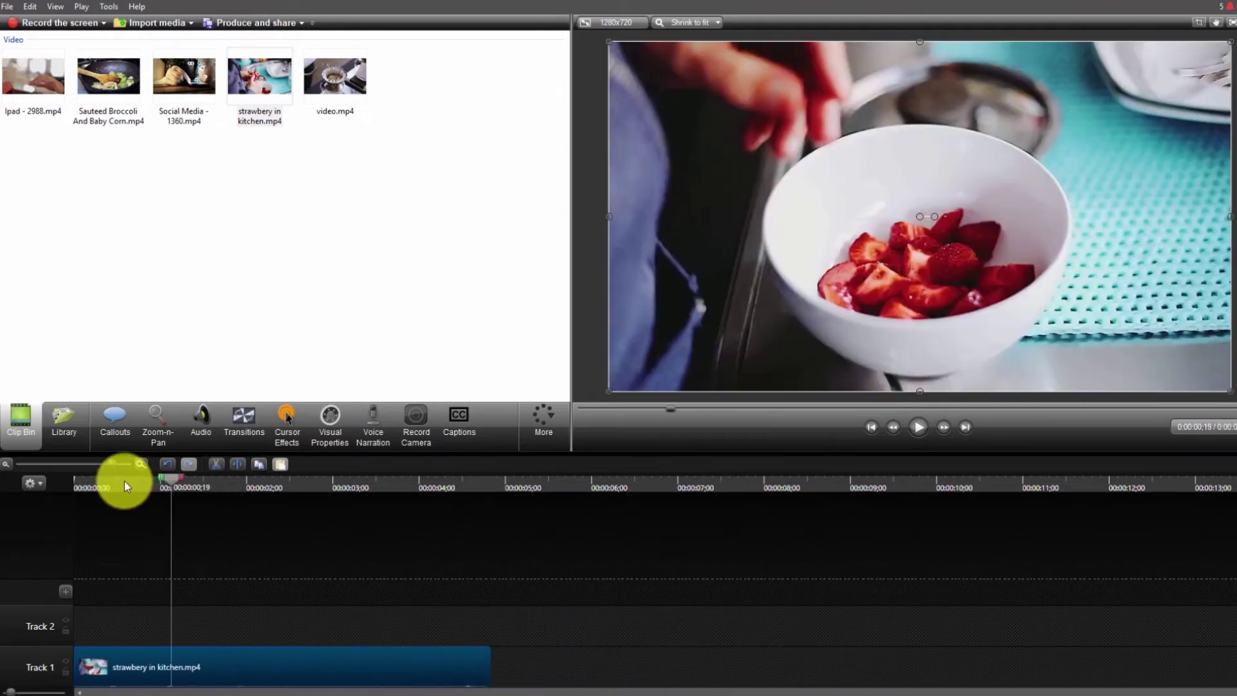
Step: Place the "Sauteed Broccoli And Baby Corn" clip on Track 1 after the strawberry clip, starting at about 00:00:05;15
{"action": "left_click", "coordinate": [76, 484]}
{"action": "left_click_drag", "start_coordinate": [131, 493], "coordinate": [306, 454]}
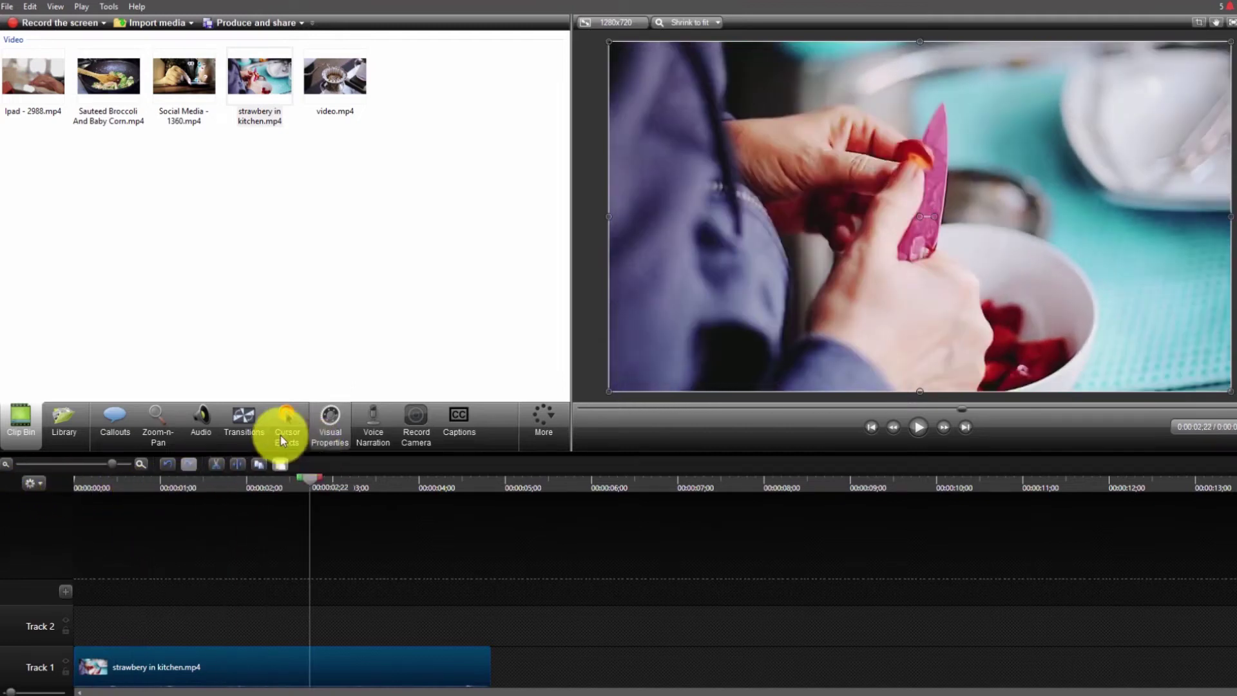
{"action": "left_click_drag", "start_coordinate": [109, 83], "coordinate": [494, 495]}
{"action": "left_click_drag", "start_coordinate": [546, 663], "coordinate": [582, 672]}
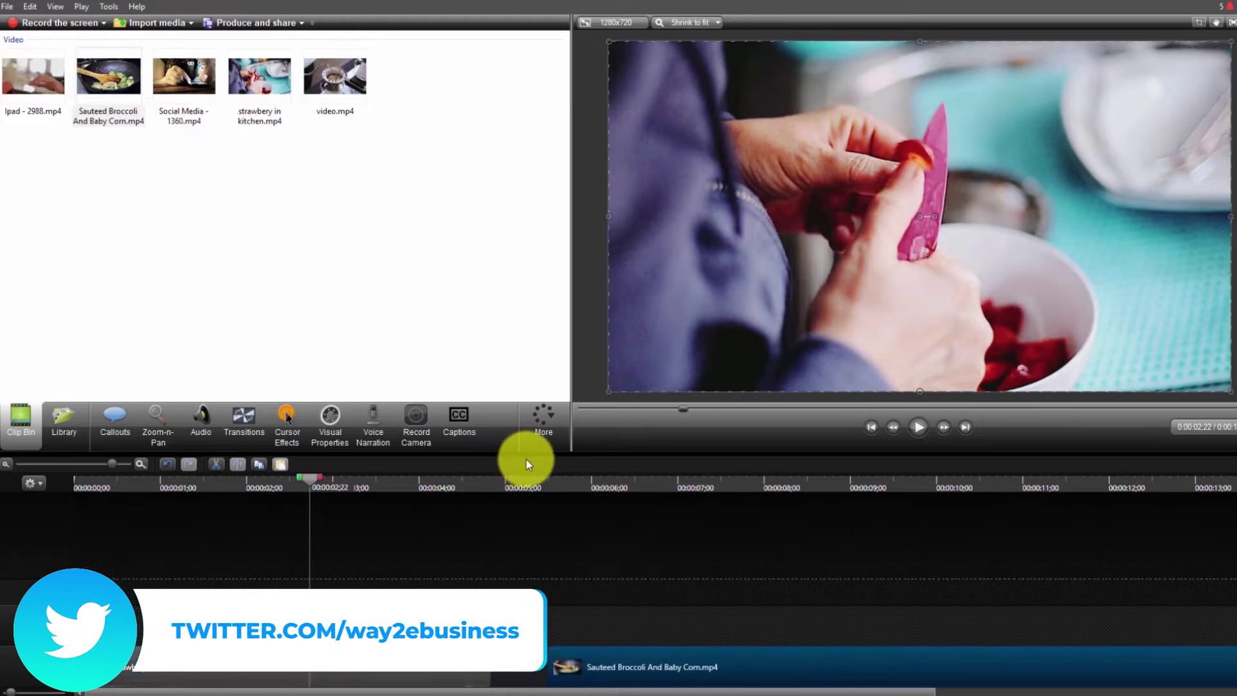
Step: Split the "Sauteed Broccoli And Baby Corn" clip at 00:00:10;00 and delete the part before the split
{"action": "left_click", "coordinate": [571, 488]}
{"action": "left_click", "coordinate": [615, 486]}
{"action": "left_click_drag", "start_coordinate": [659, 487], "coordinate": [1211, 463]}
{"action": "left_click_drag", "start_coordinate": [969, 493], "coordinate": [798, 507]}
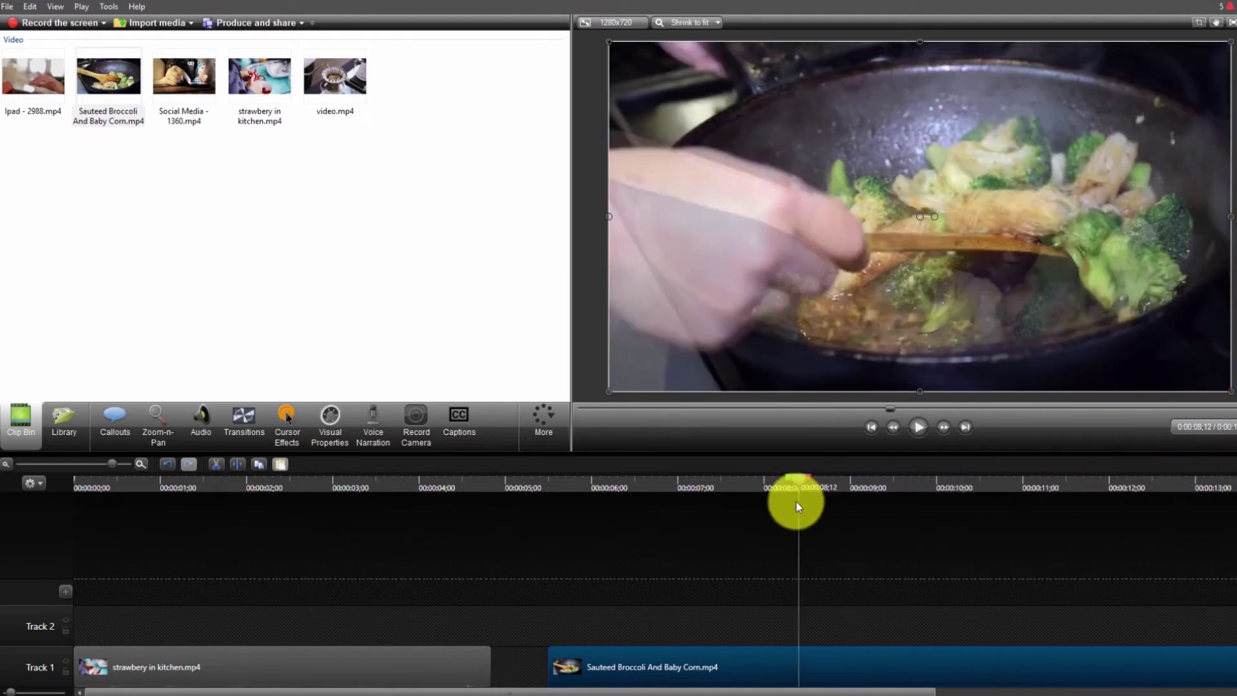
{"action": "left_click_drag", "start_coordinate": [710, 515], "coordinate": [995, 461]}
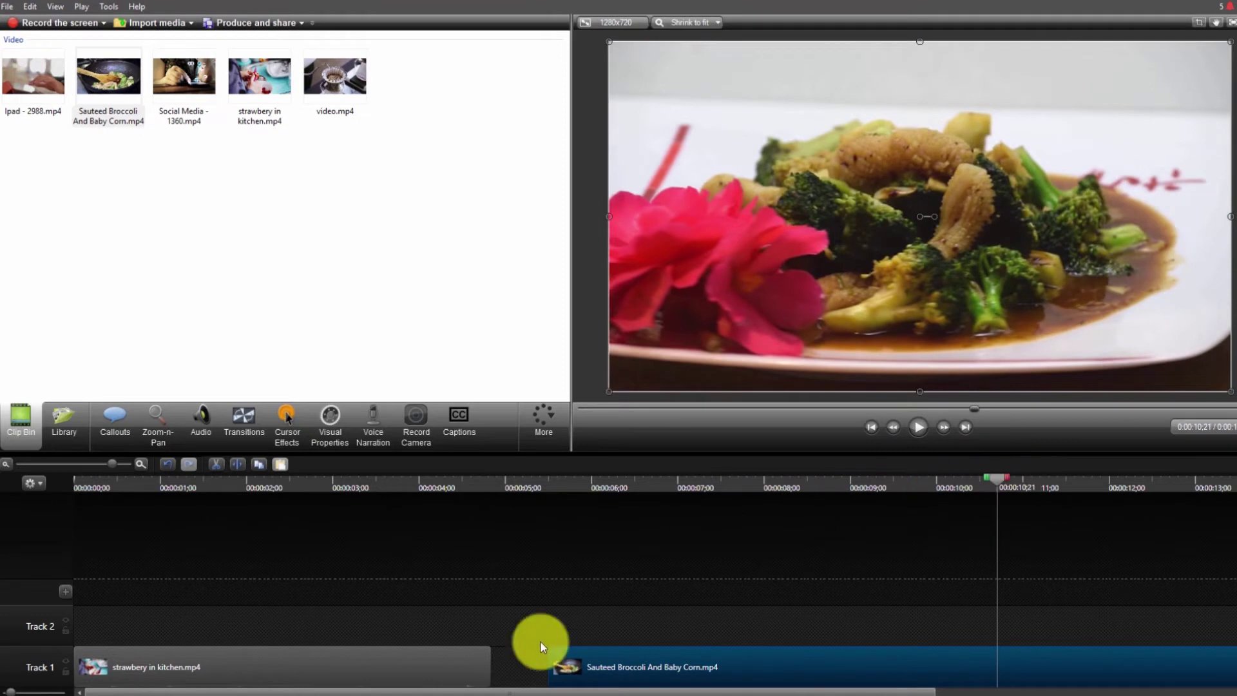
{"action": "left_click_drag", "start_coordinate": [413, 693], "coordinate": [761, 687]}
{"action": "left_click_drag", "start_coordinate": [1032, 495], "coordinate": [1127, 505]}
{"action": "left_click_drag", "start_coordinate": [757, 535], "coordinate": [483, 573]}
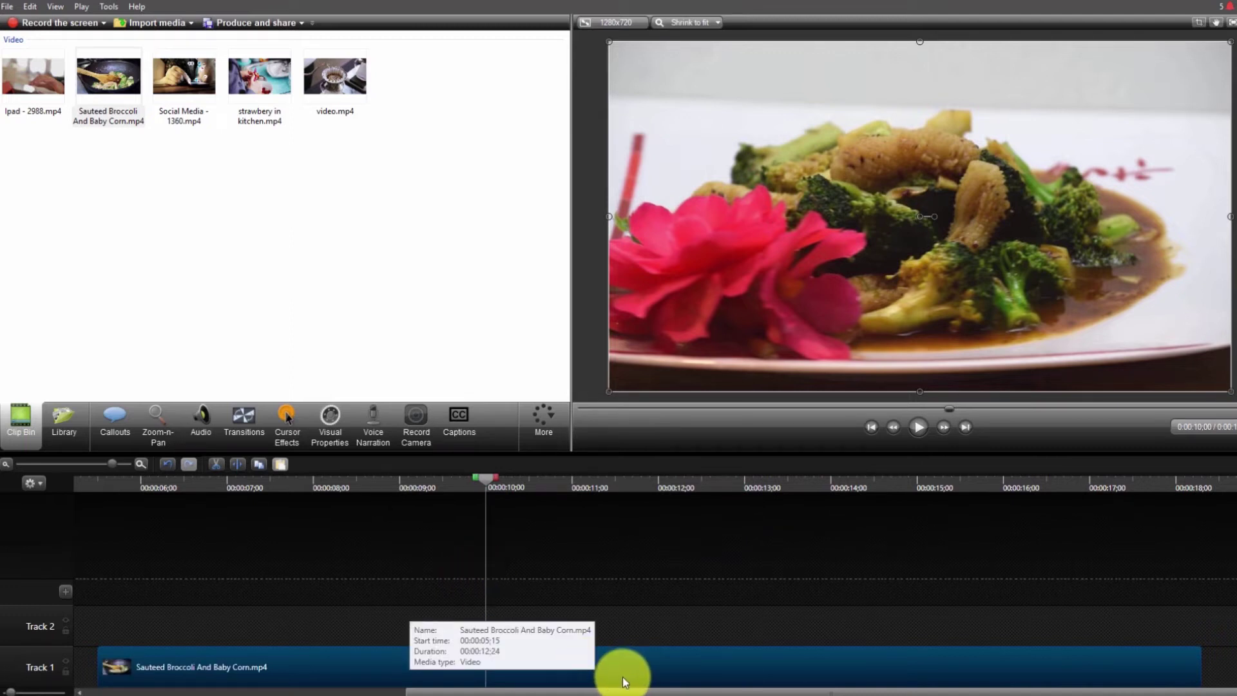
{"action": "left_click", "coordinate": [238, 465]}
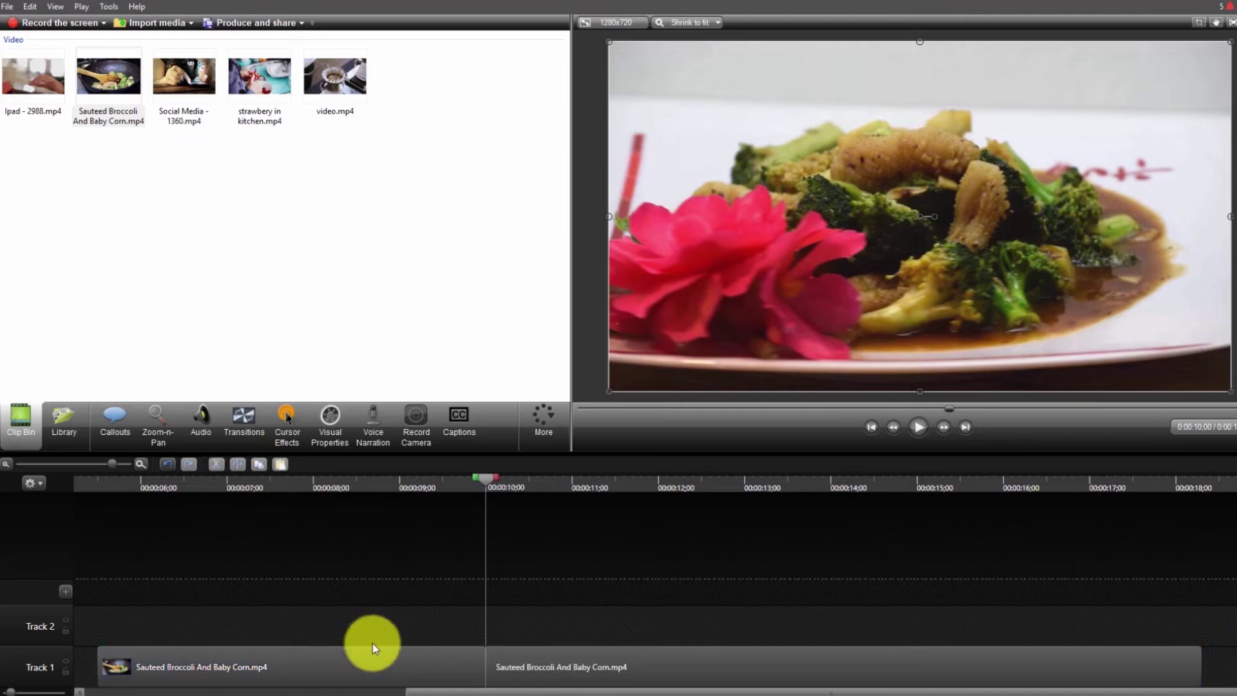
{"action": "left_click", "coordinate": [322, 659]}
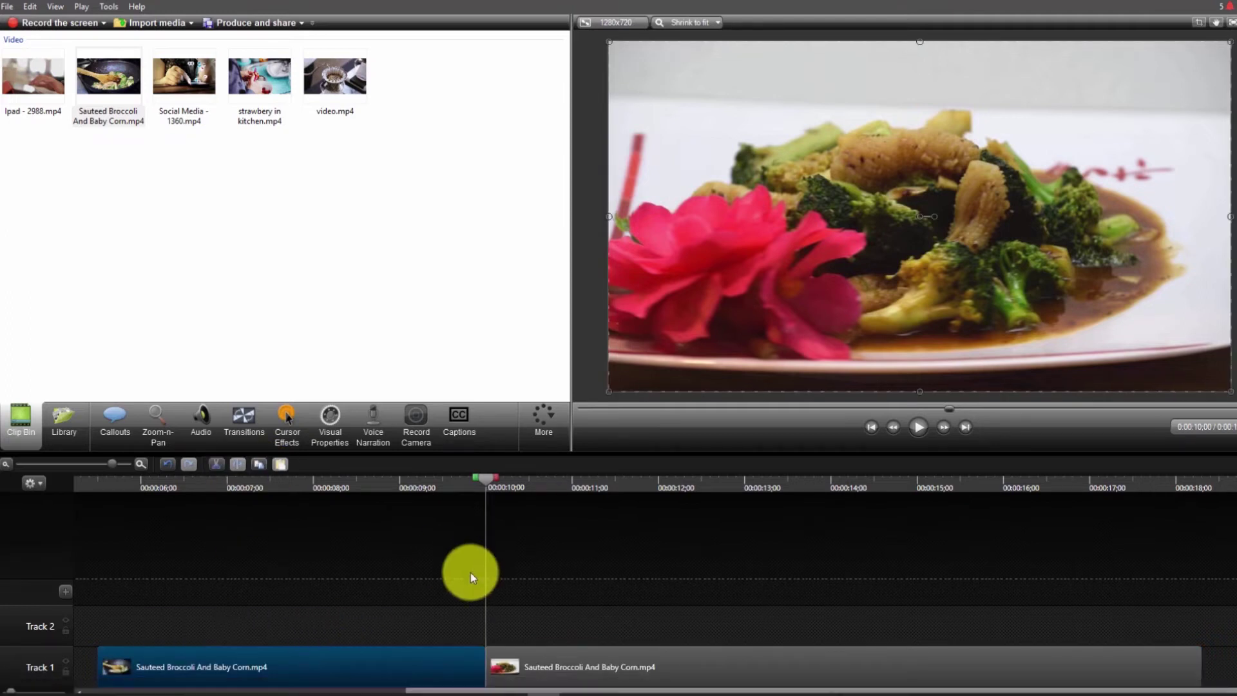
{"action": "key", "text": "Delete"}
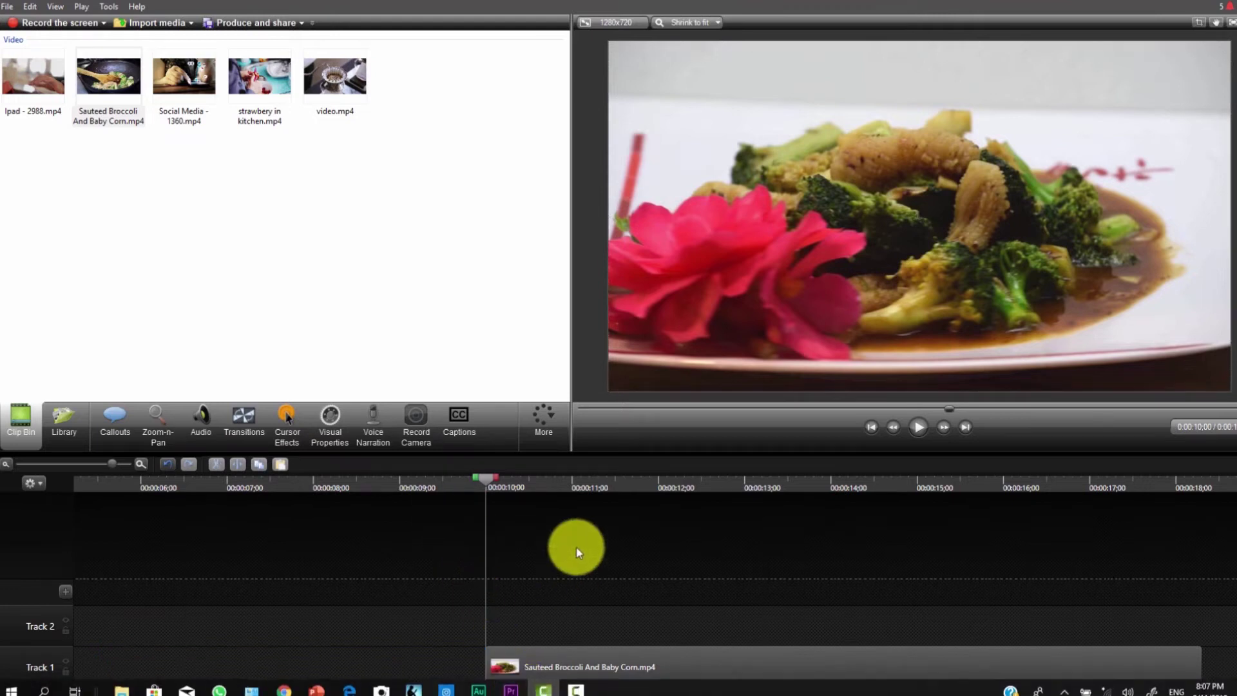
Step: Move the "Sauteed Broccoli And Baby Corn" clip on Track 1 directly against the end of the strawberry clip
{"action": "left_click_drag", "start_coordinate": [529, 690], "coordinate": [422, 690]}
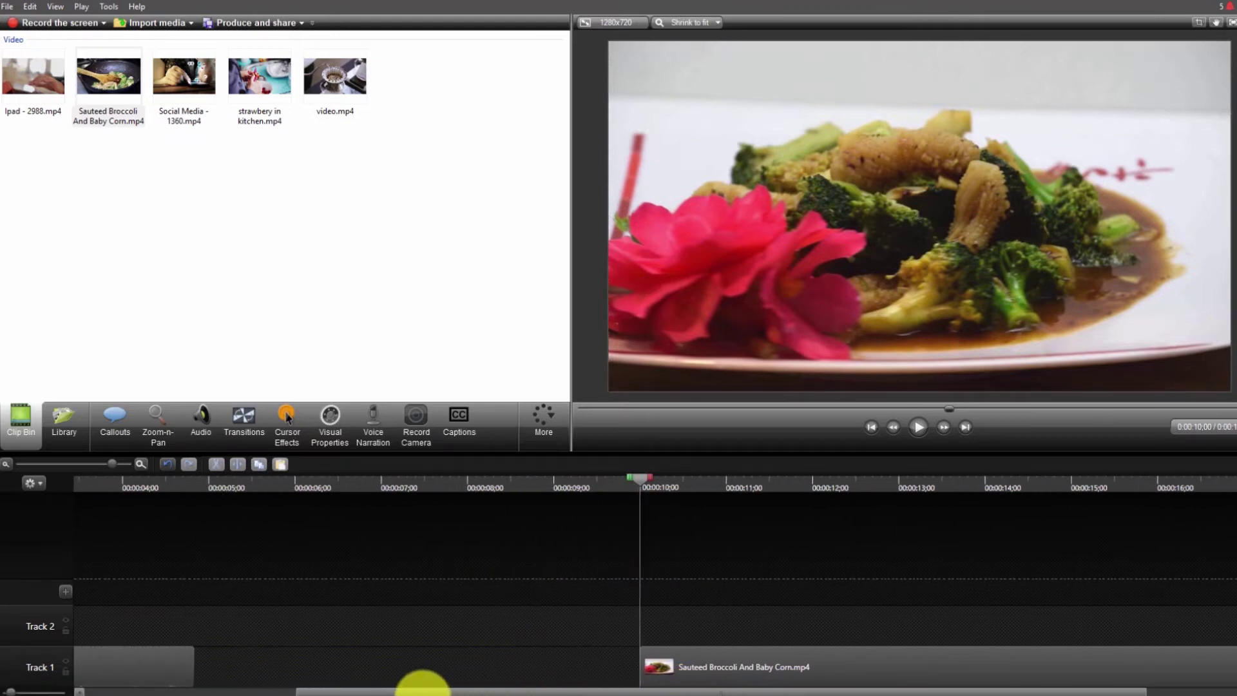
{"action": "left_click_drag", "start_coordinate": [738, 653], "coordinate": [243, 671]}
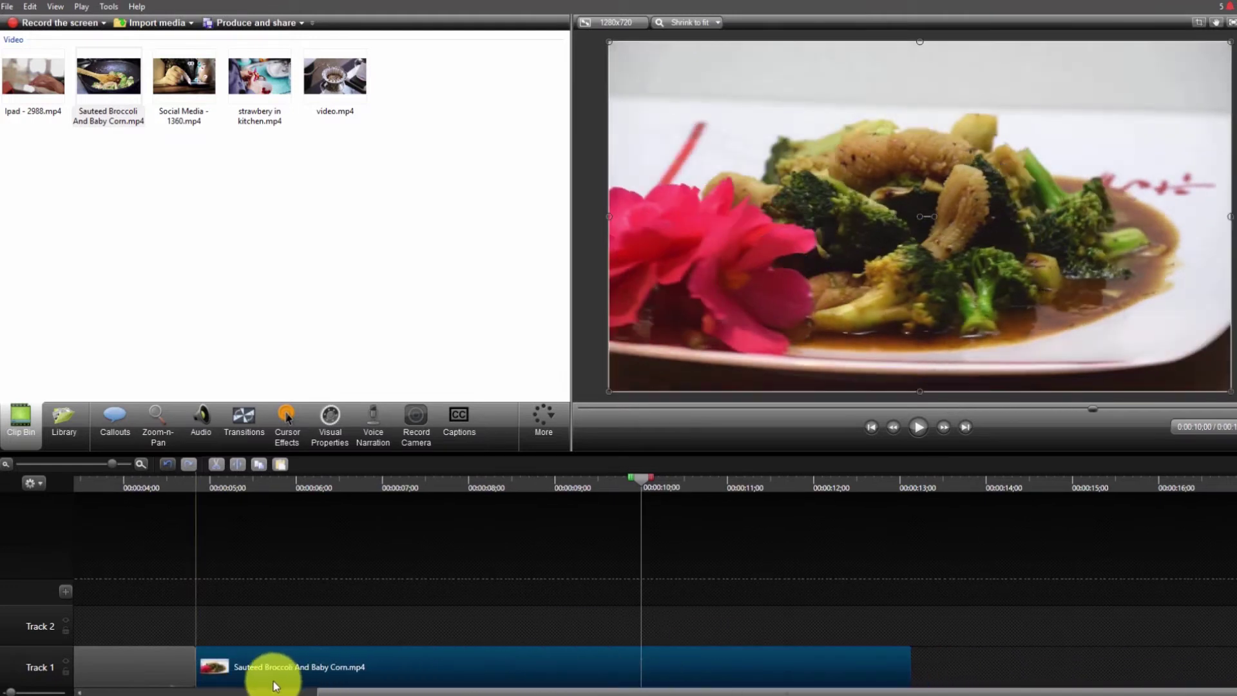
{"action": "left_click_drag", "start_coordinate": [359, 690], "coordinate": [122, 691]}
Step: Scrub across the cut between the strawberry and broccoli clips on Track 1 to check how they join
{"action": "left_click", "coordinate": [660, 408]}
{"action": "left_click_drag", "start_coordinate": [415, 482], "coordinate": [500, 496]}
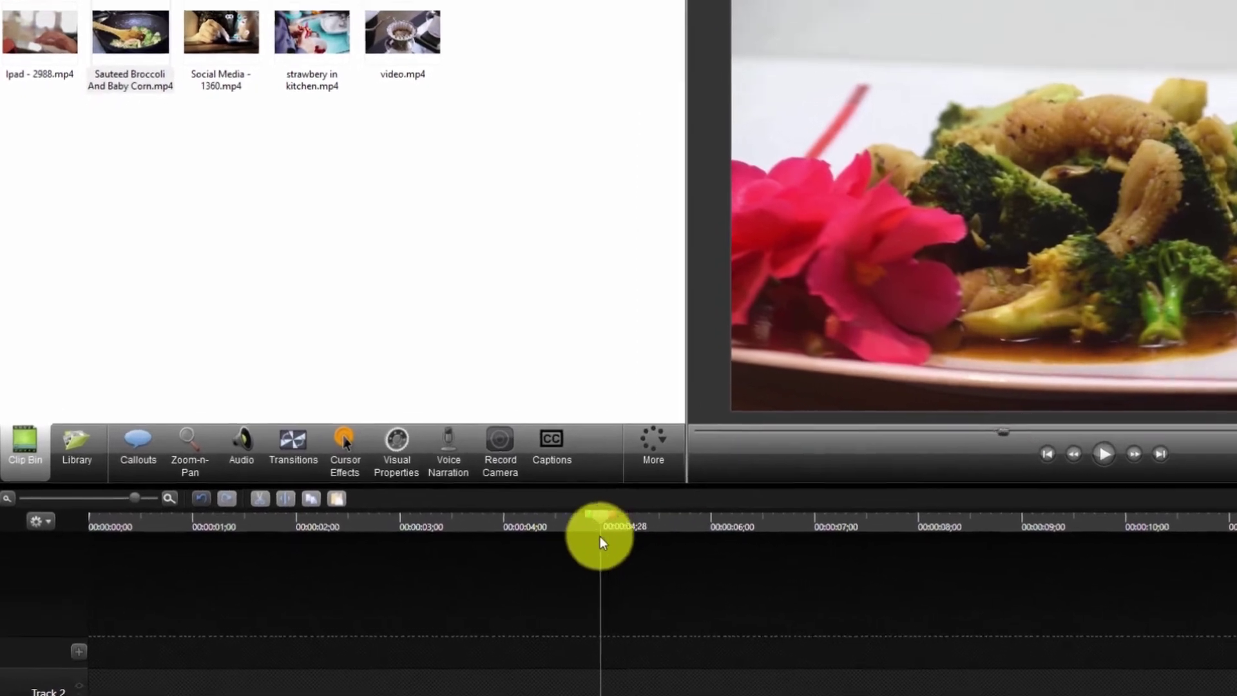
{"action": "left_click_drag", "start_coordinate": [601, 536], "coordinate": [544, 530]}
{"action": "left_click_drag", "start_coordinate": [696, 599], "coordinate": [828, 609]}
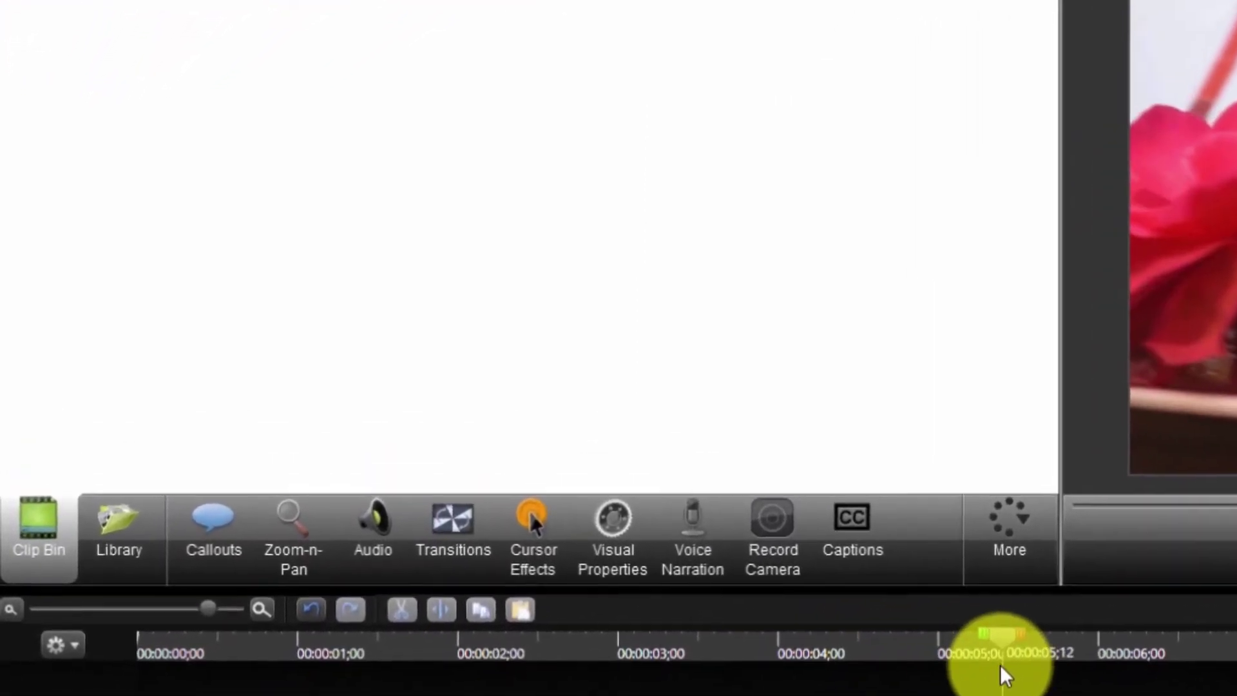
{"action": "left_click_drag", "start_coordinate": [1005, 676], "coordinate": [869, 685]}
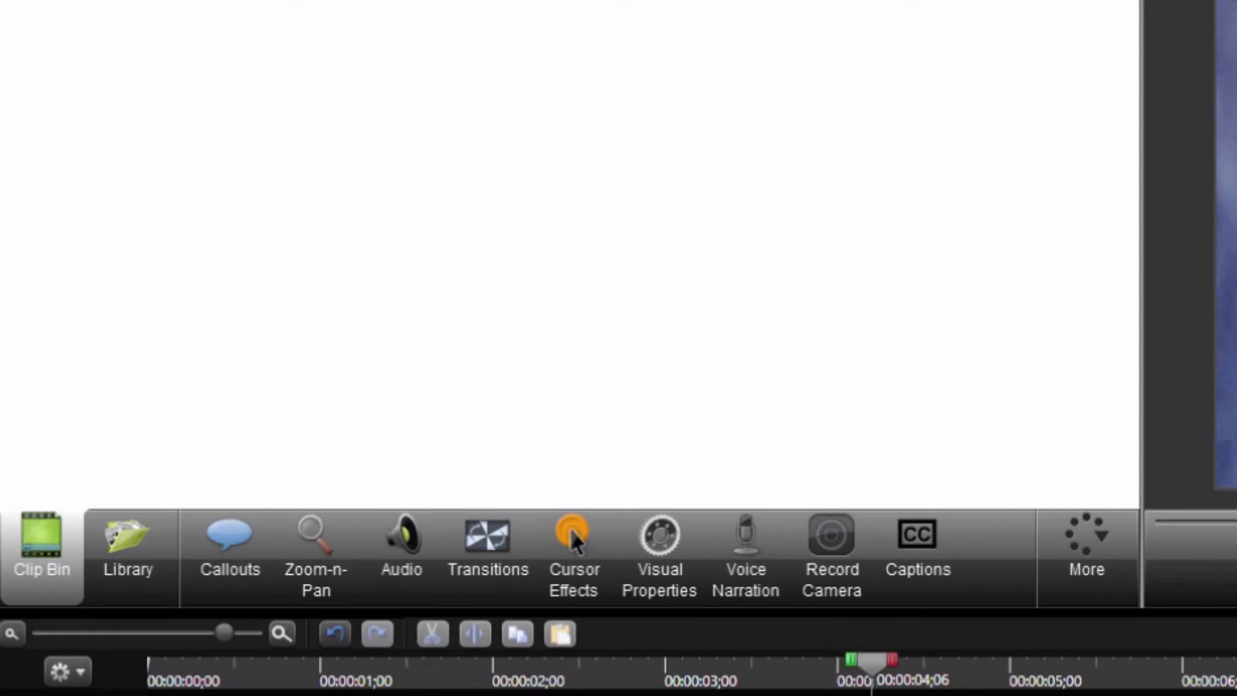
Step: Add a Fade transition between the strawberry and broccoli clips on Track 1 and preview it
{"action": "left_click", "coordinate": [509, 551]}
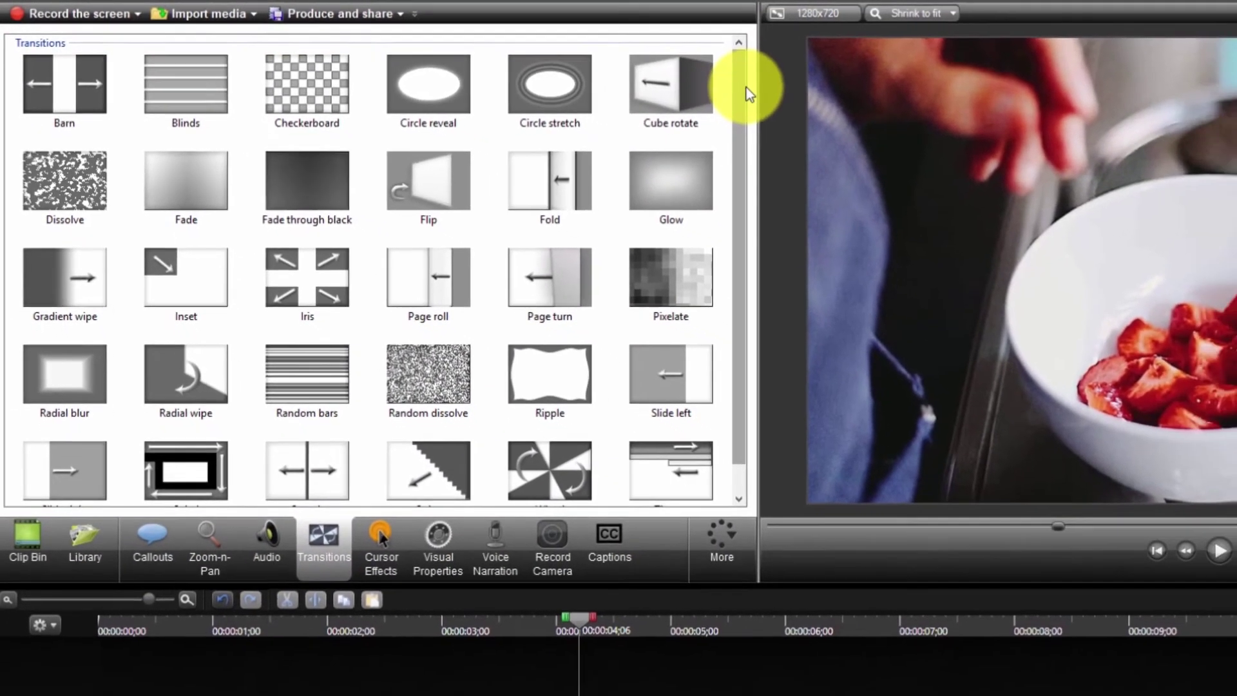
{"action": "scroll", "coordinate": [811, 98], "scroll_direction": "down", "scroll_amount": 1}
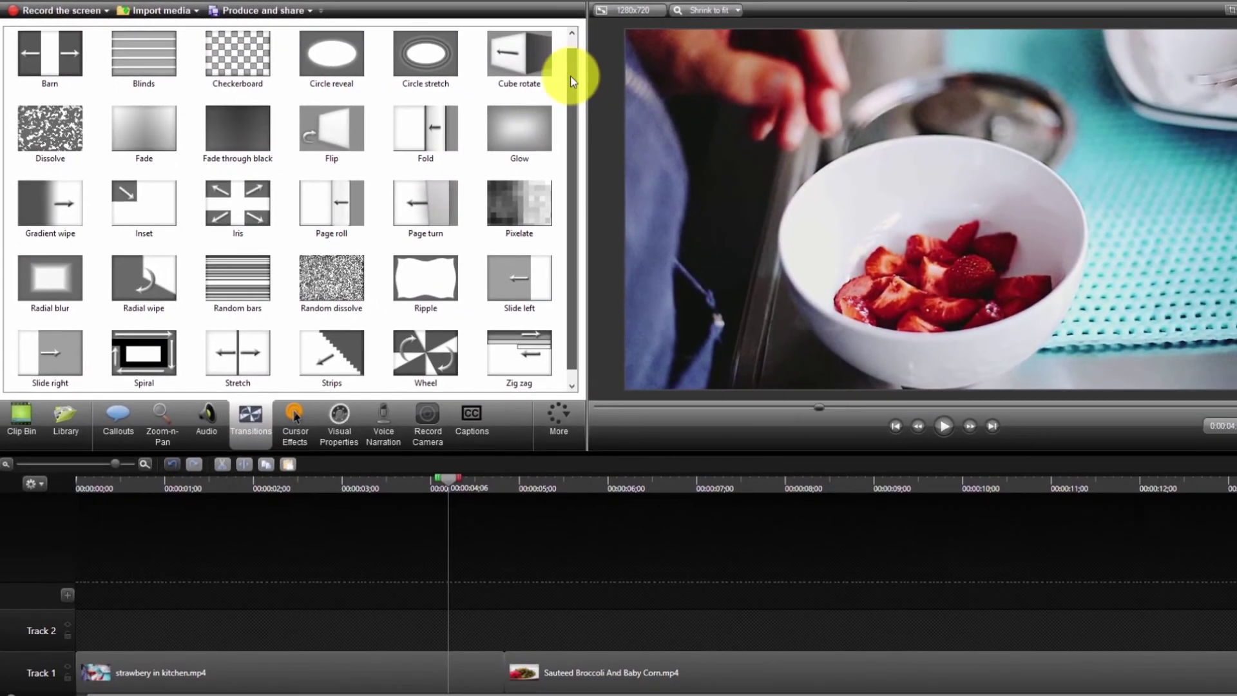
{"action": "scroll", "coordinate": [669, 94], "scroll_direction": "up", "scroll_amount": 1}
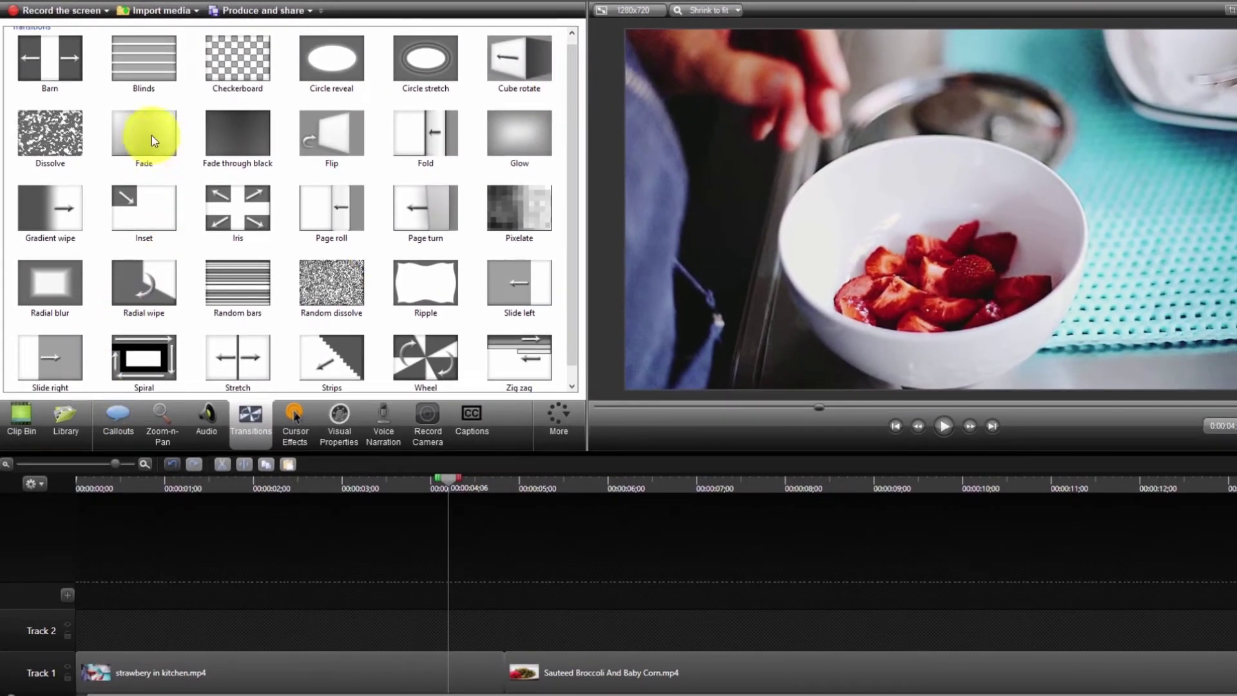
{"action": "left_click_drag", "start_coordinate": [152, 135], "coordinate": [315, 454]}
{"action": "left_click_drag", "start_coordinate": [504, 689], "coordinate": [503, 687]}
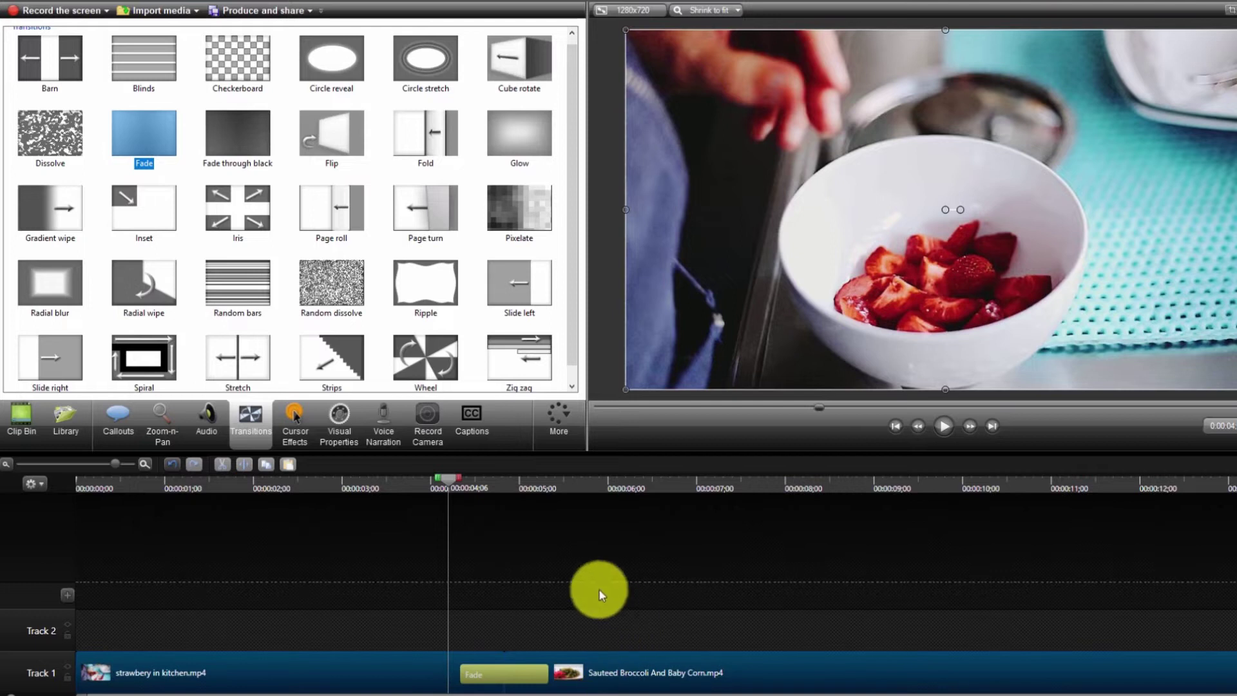
{"action": "left_click_drag", "start_coordinate": [450, 480], "coordinate": [549, 489]}
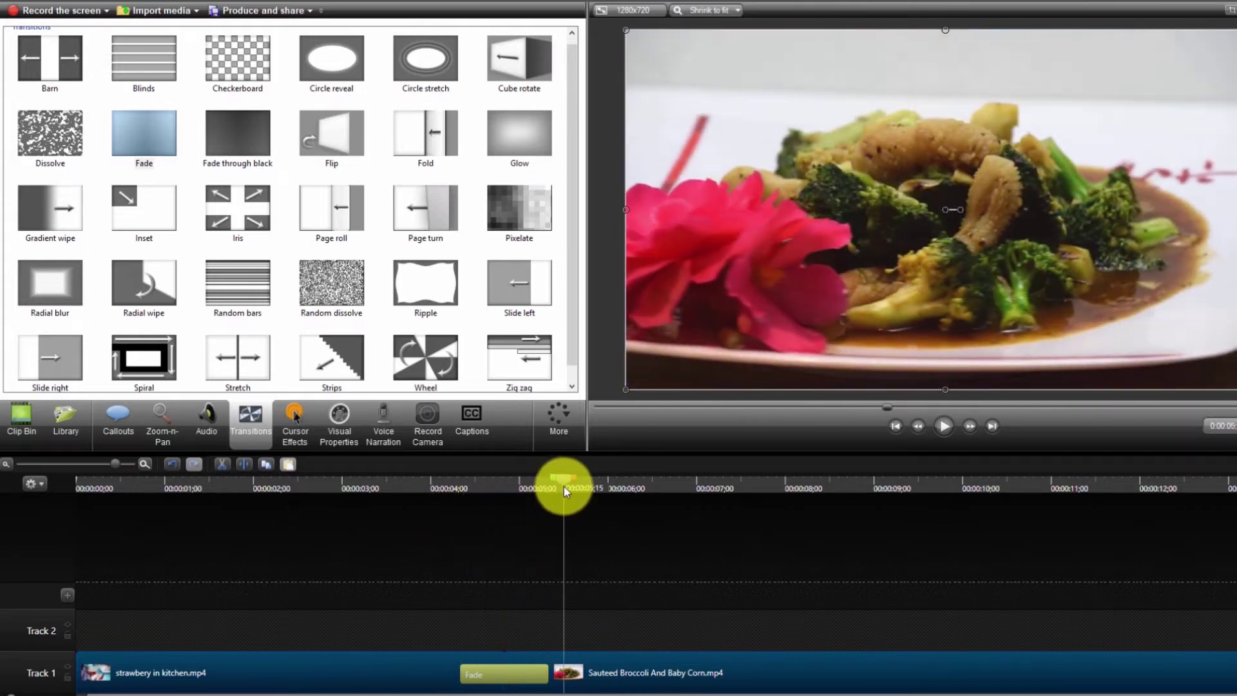
Step: Lengthen the Fade transition between the two Track 1 clips to about 2 seconds and preview the longer fade
{"action": "left_click_drag", "start_coordinate": [511, 672], "coordinate": [417, 681]}
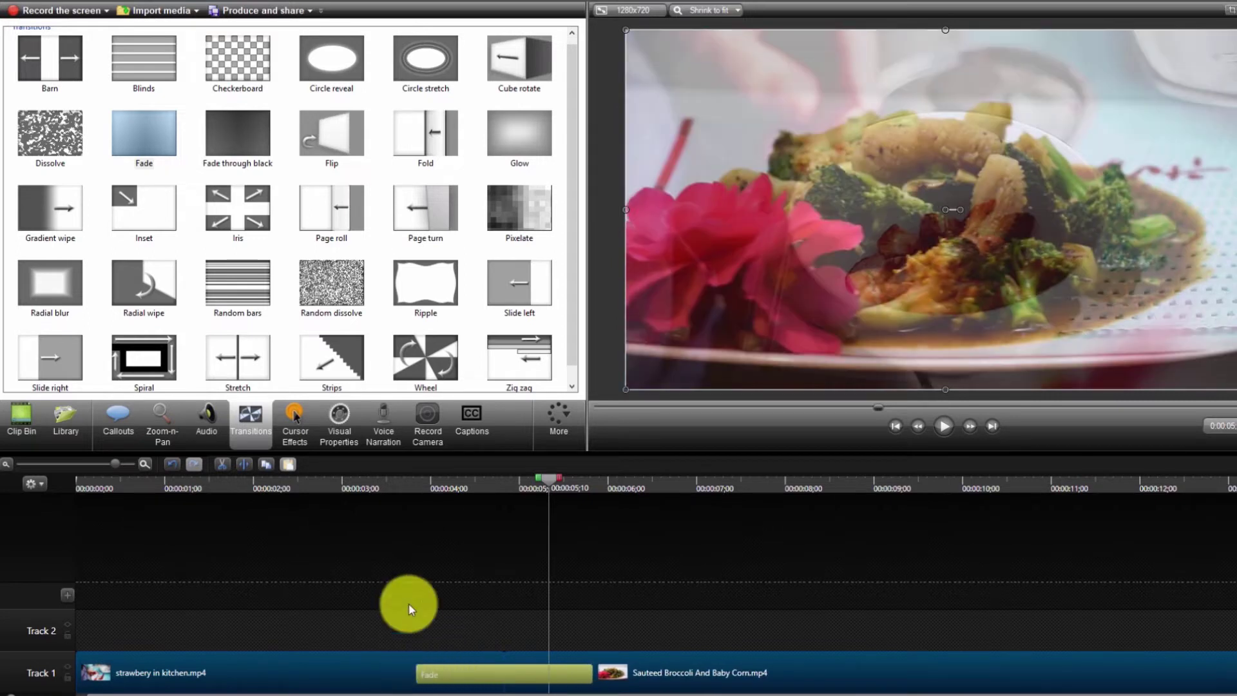
{"action": "left_click_drag", "start_coordinate": [420, 485], "coordinate": [385, 517]}
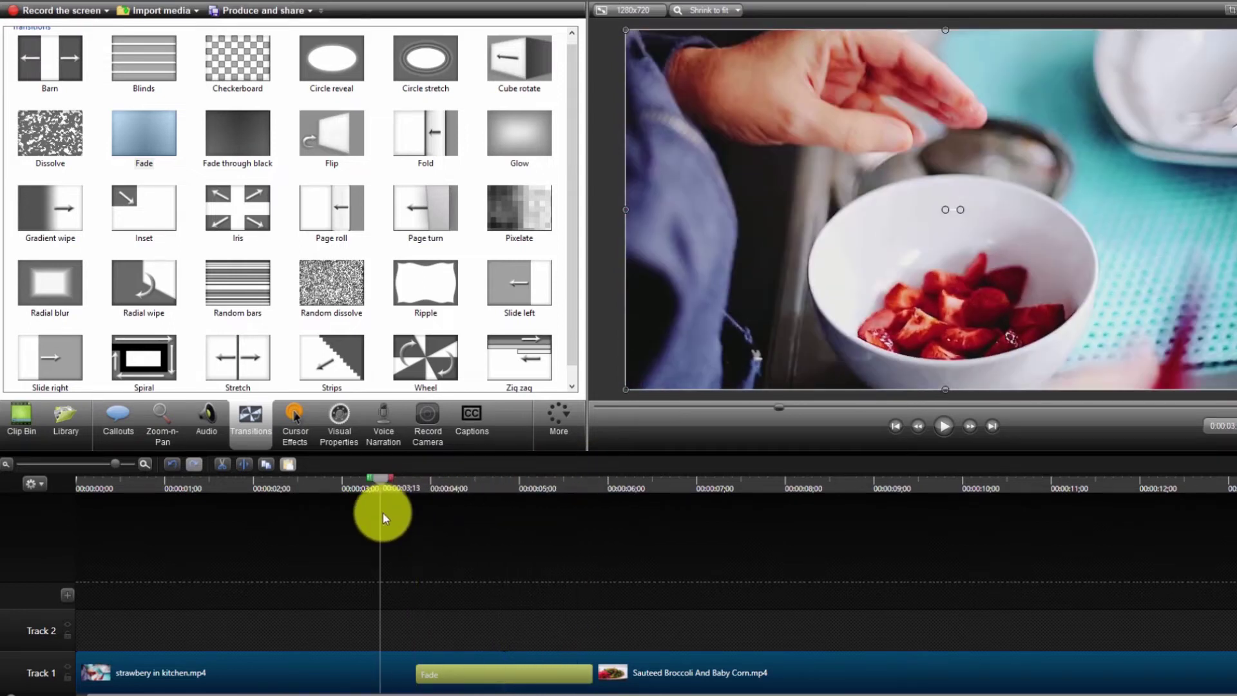
{"action": "left_click_drag", "start_coordinate": [386, 517], "coordinate": [630, 497]}
{"action": "left_click_drag", "start_coordinate": [903, 497], "coordinate": [801, 519]}
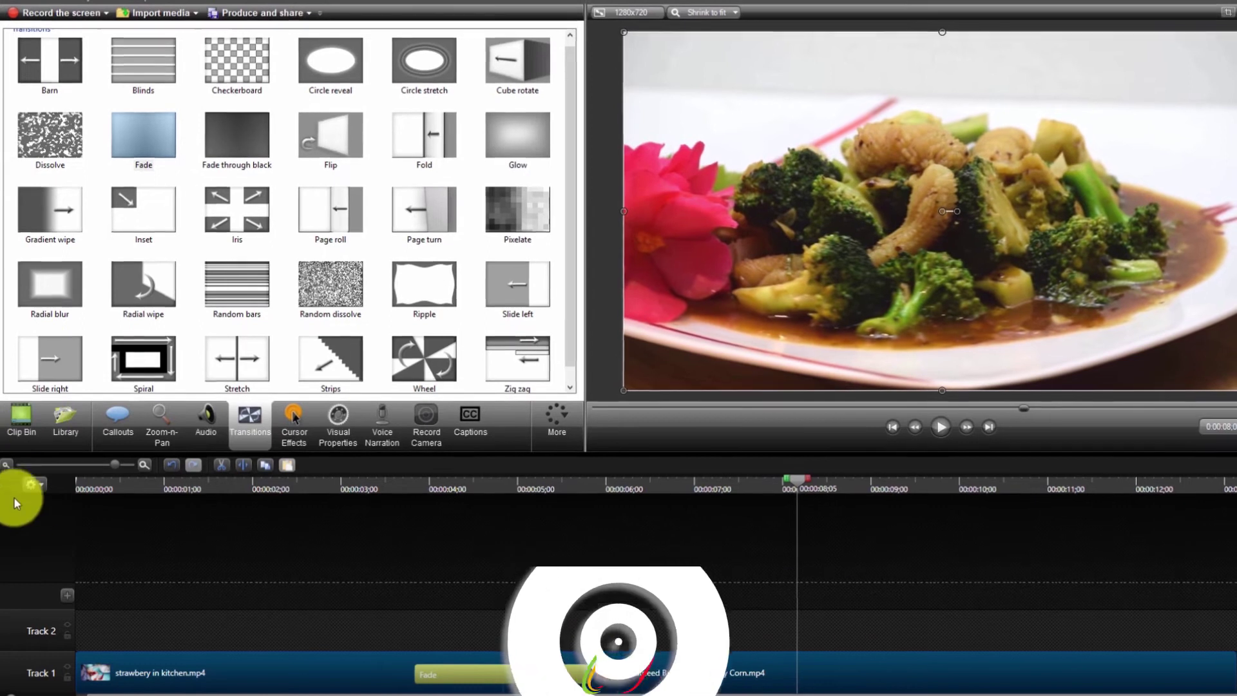
Step: Place the video.mp4 clip from the media bin on Track 2, starting at 00:00:08;05
{"action": "left_click", "coordinate": [21, 415]}
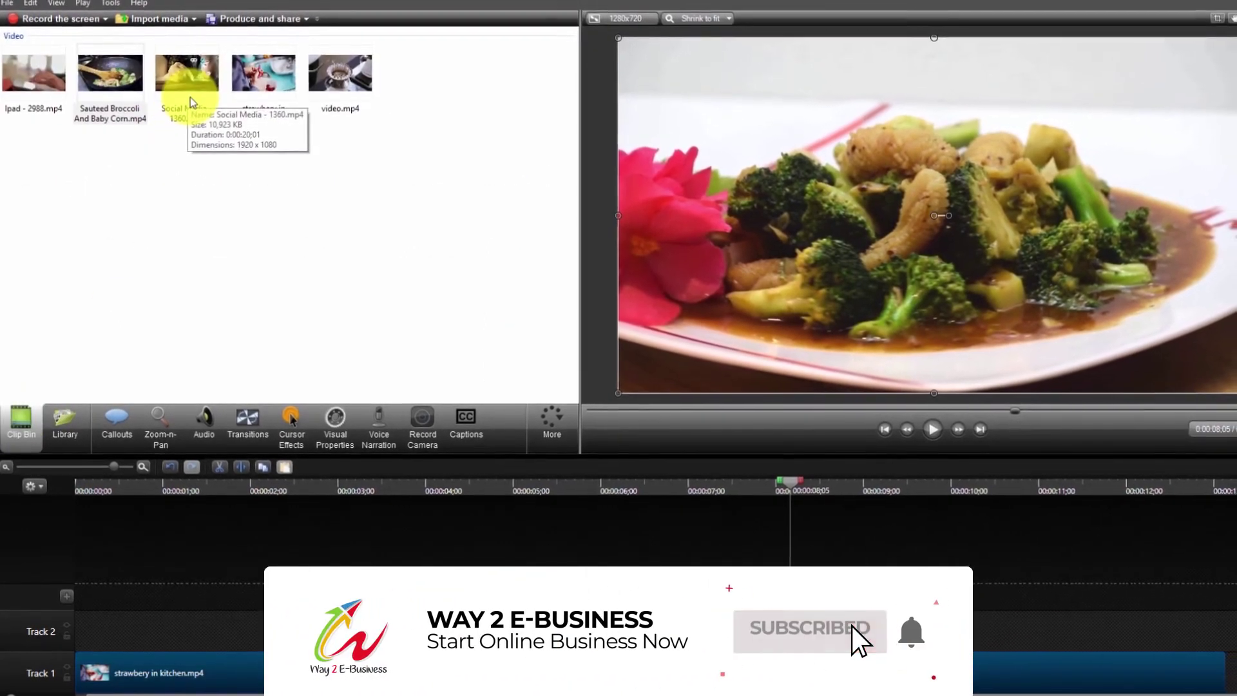
{"action": "left_click", "coordinate": [13, 97]}
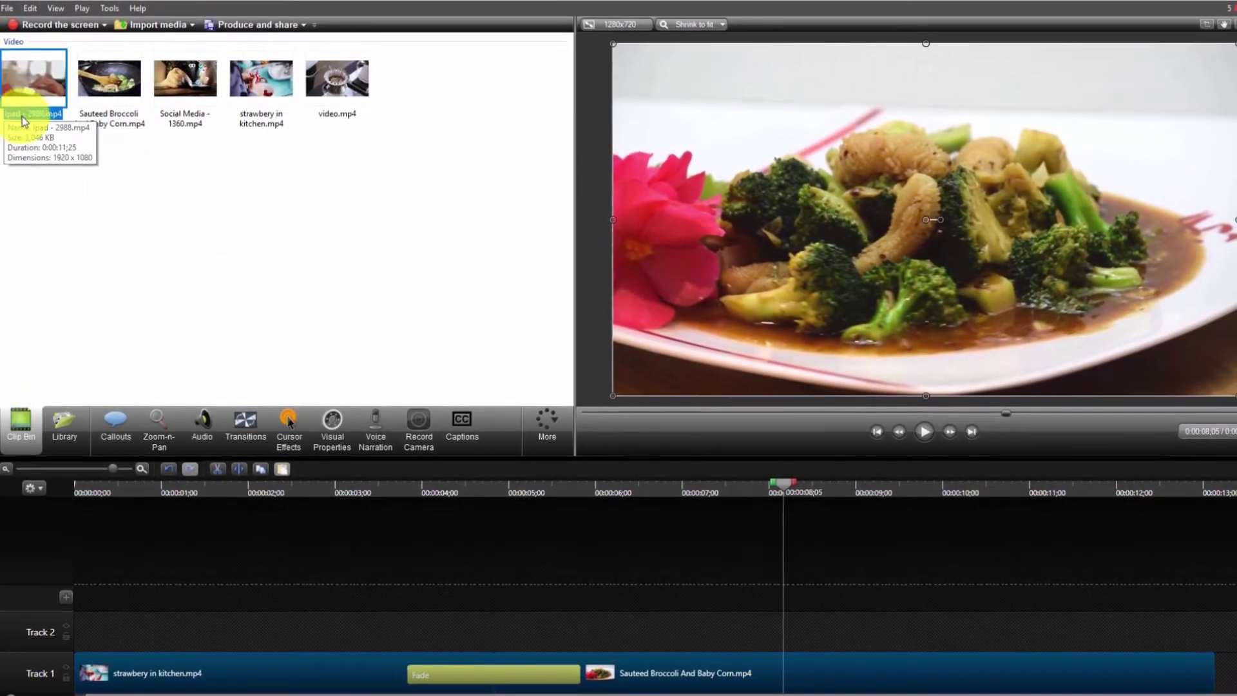
{"action": "left_click", "coordinate": [332, 74]}
{"action": "left_click_drag", "start_coordinate": [327, 80], "coordinate": [818, 644]}
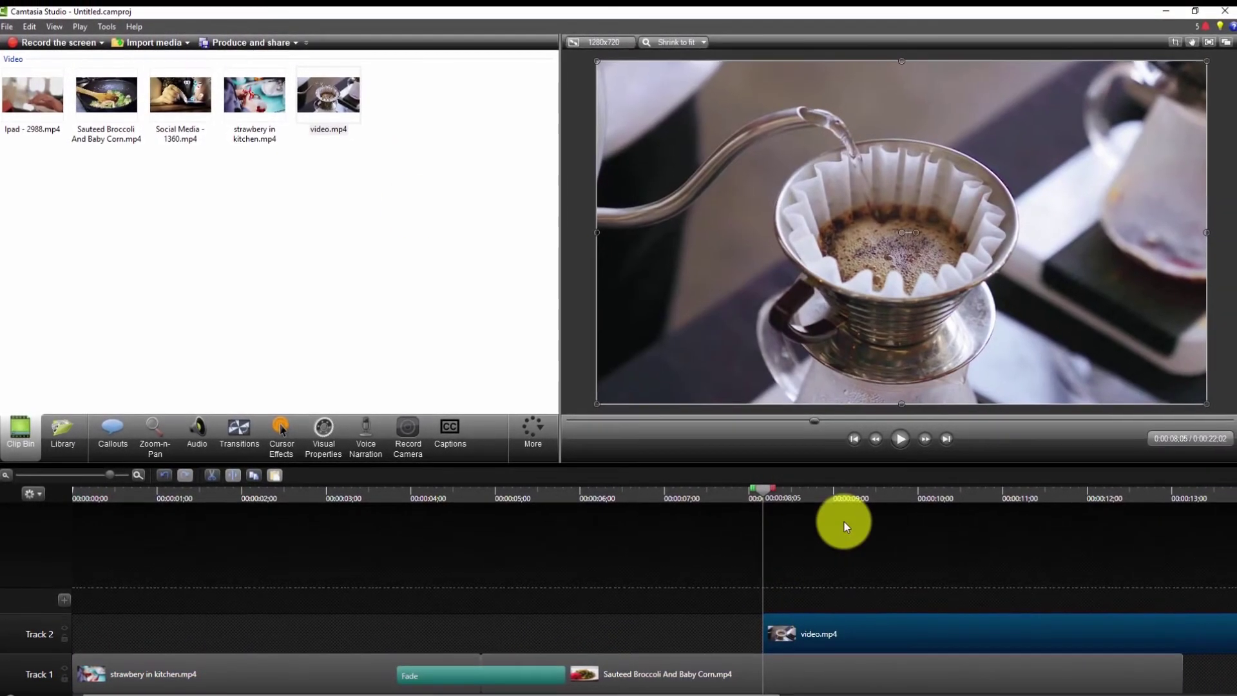
{"action": "left_click_drag", "start_coordinate": [766, 491], "coordinate": [775, 559]}
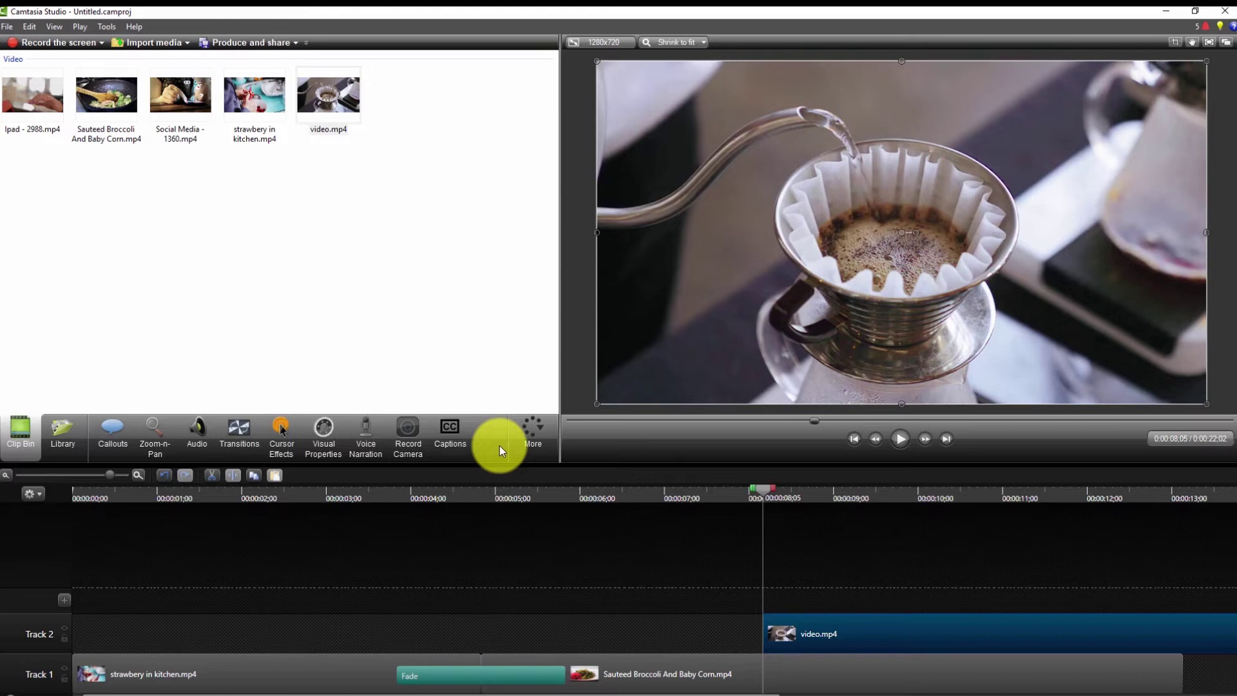
Step: Add a visual animation at the start of the video.mp4 clip and extend it to end at about 00:00:09;23
{"action": "left_click_drag", "start_coordinate": [836, 647], "coordinate": [836, 646]}
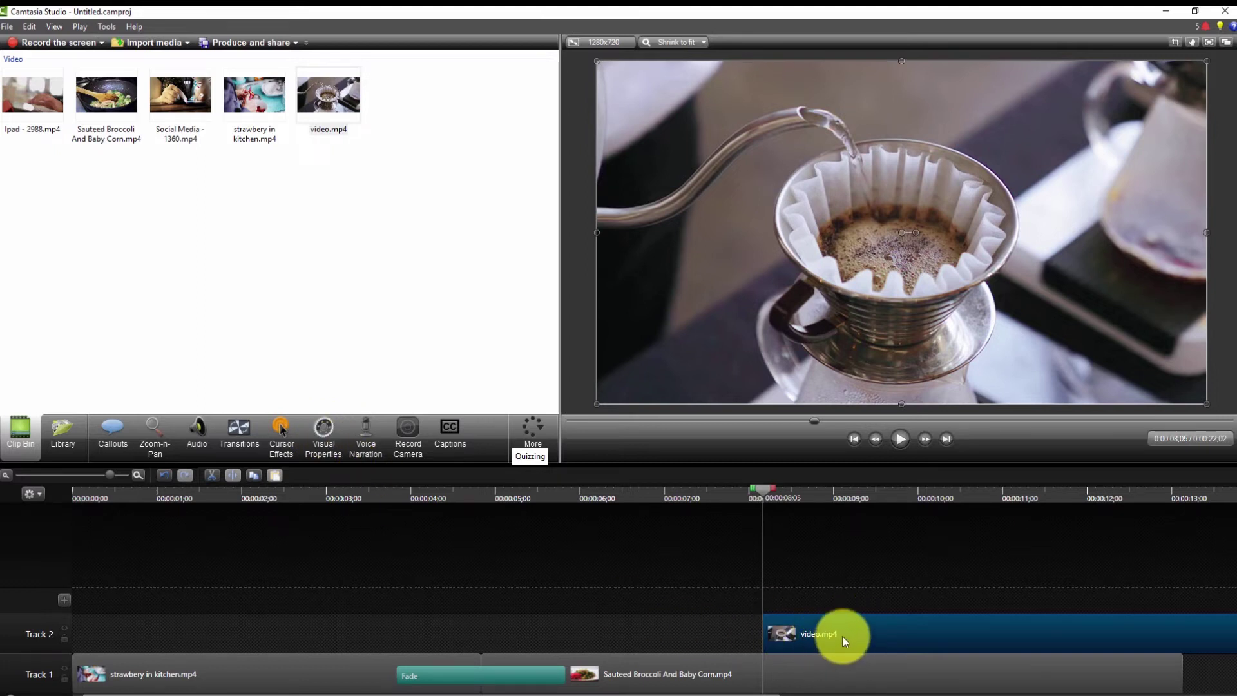
{"action": "left_click", "coordinate": [310, 454]}
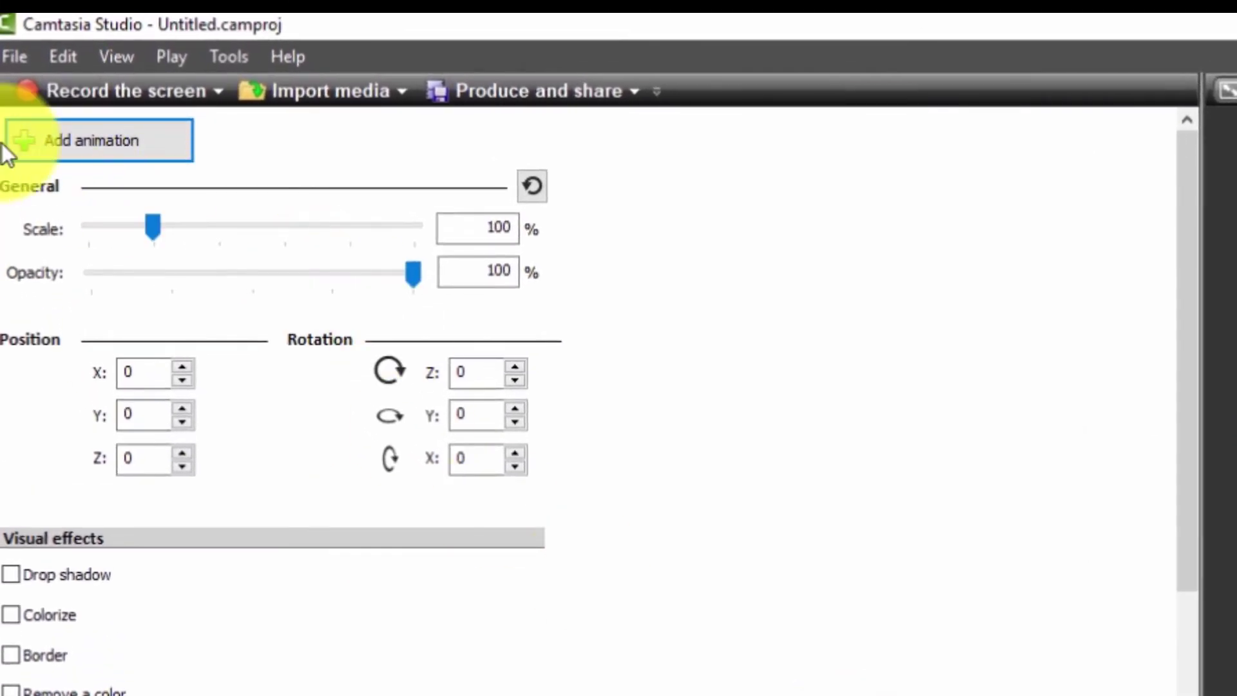
{"action": "left_click", "coordinate": [104, 153]}
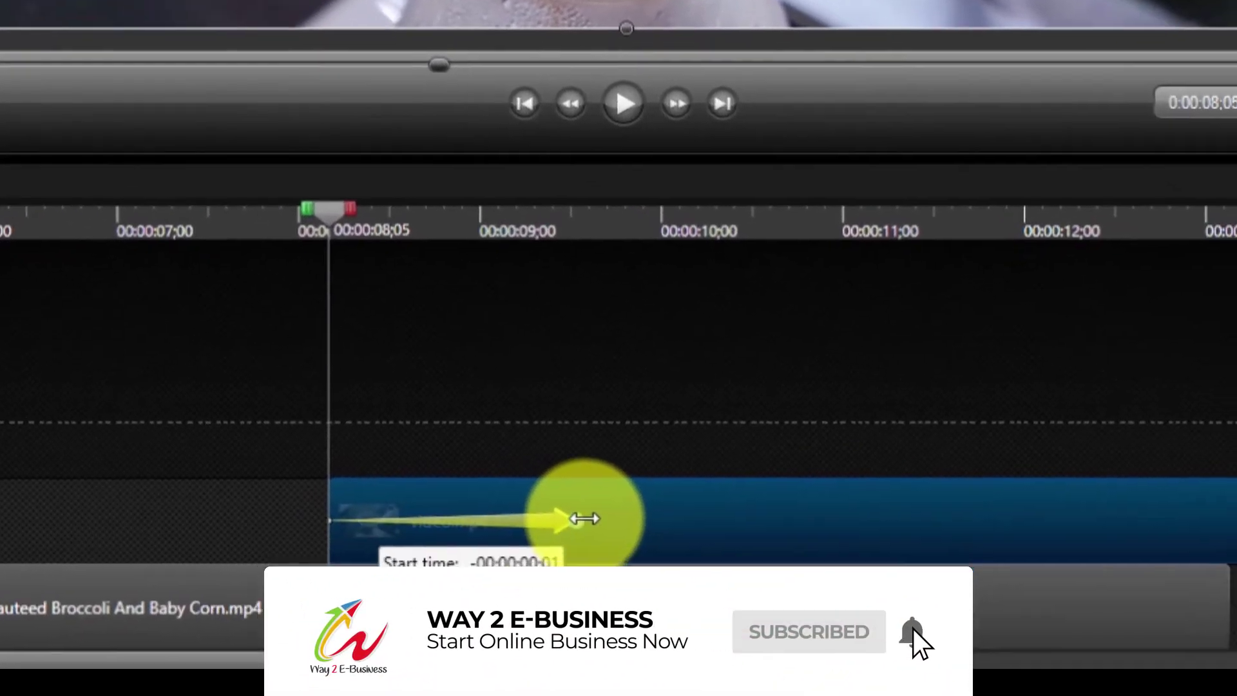
{"action": "left_click_drag", "start_coordinate": [584, 519], "coordinate": [622, 521]}
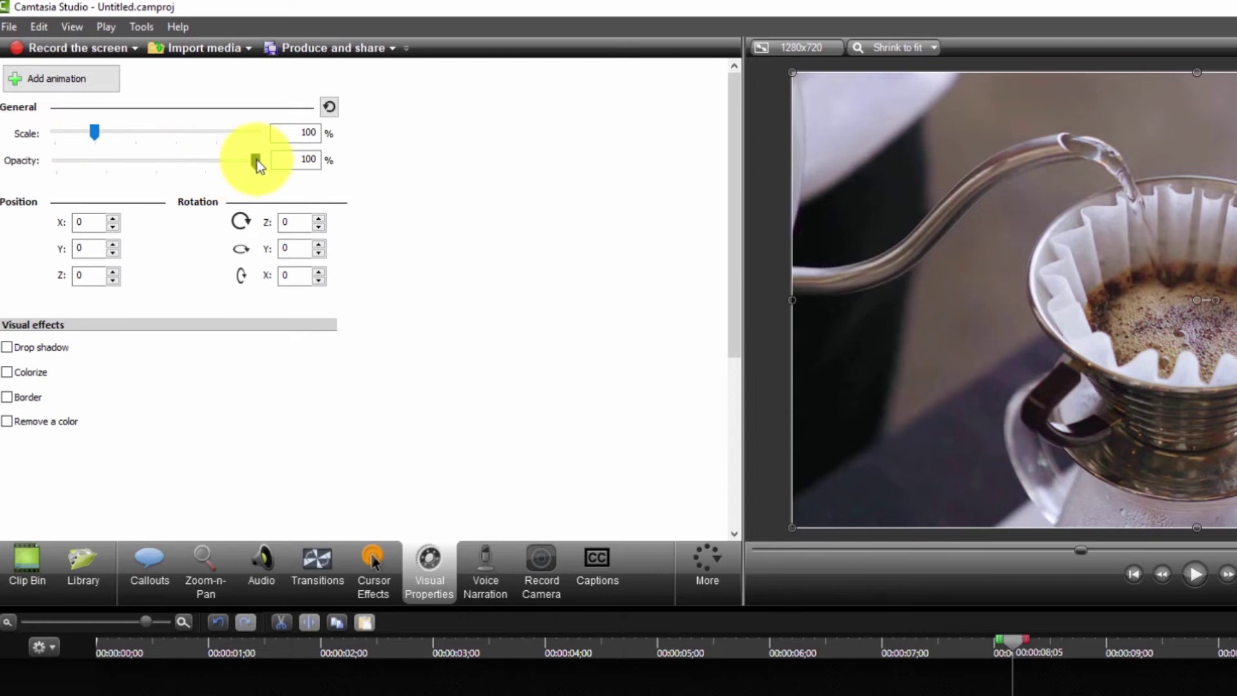
Step: At the animation's start, try 14% opacity for video.mp4, restore full opacity, and reduce the scale to its minimum
{"action": "left_click_drag", "start_coordinate": [249, 161], "coordinate": [86, 180]}
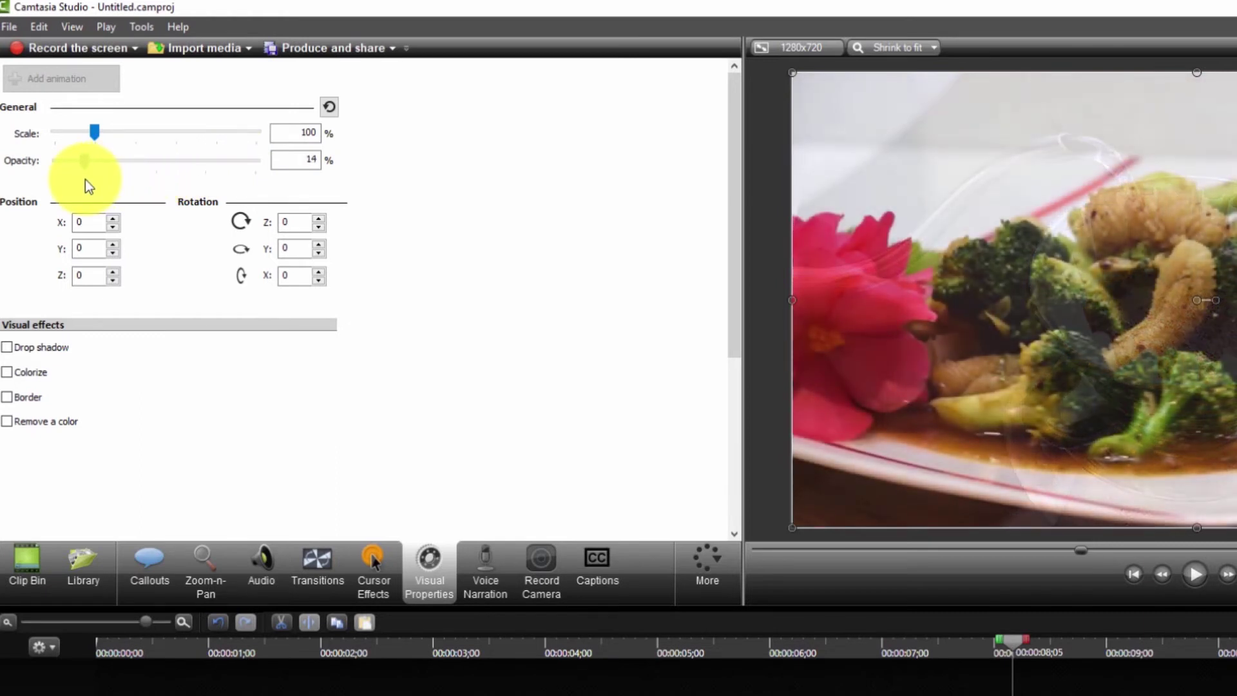
{"action": "left_click_drag", "start_coordinate": [102, 160], "coordinate": [253, 162]}
{"action": "left_click_drag", "start_coordinate": [90, 134], "coordinate": [27, 126]}
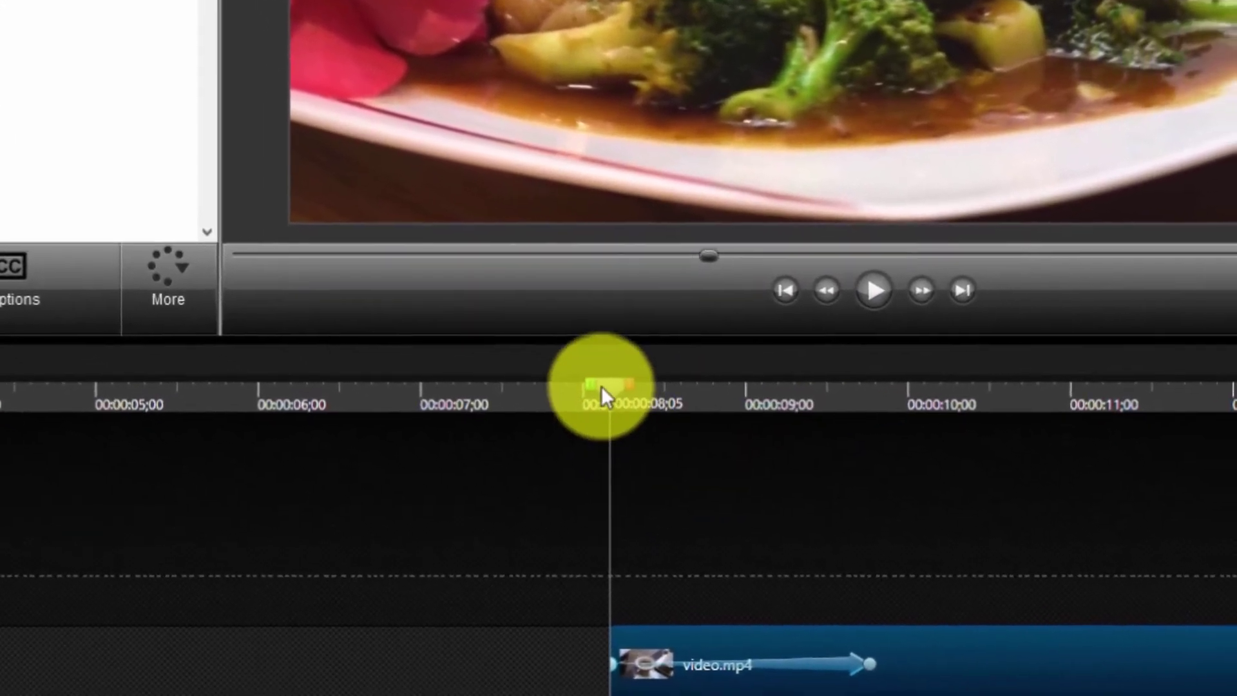
Step: Scrub through the start of video.mp4 to preview the scale animation, leaving the playhead at 00:00:10;25
{"action": "left_click", "coordinate": [859, 387]}
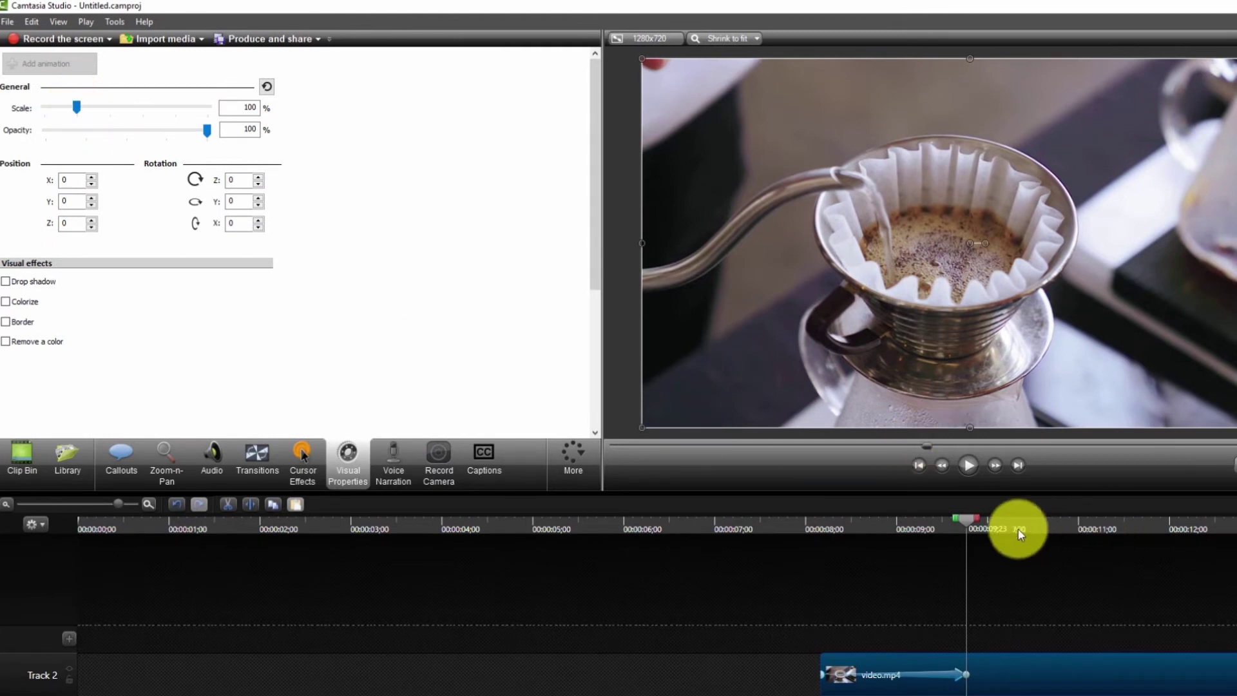
{"action": "left_click_drag", "start_coordinate": [969, 521], "coordinate": [1058, 532]}
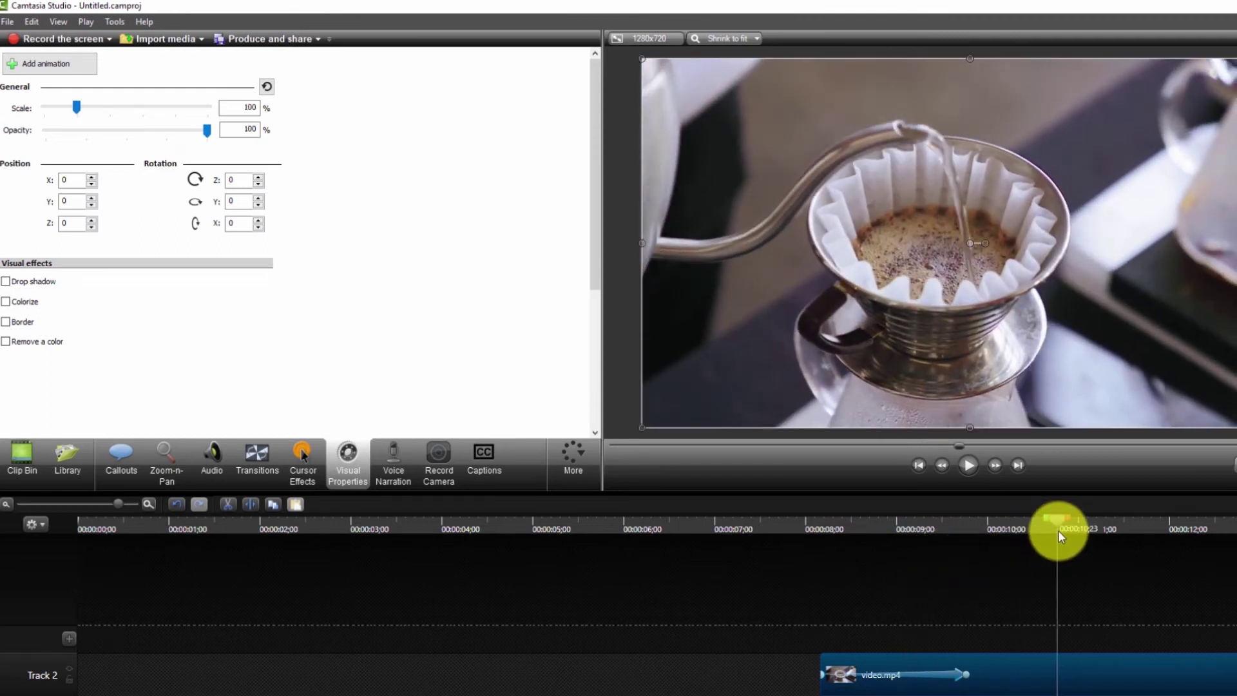
{"action": "left_click_drag", "start_coordinate": [950, 536], "coordinate": [1027, 547]}
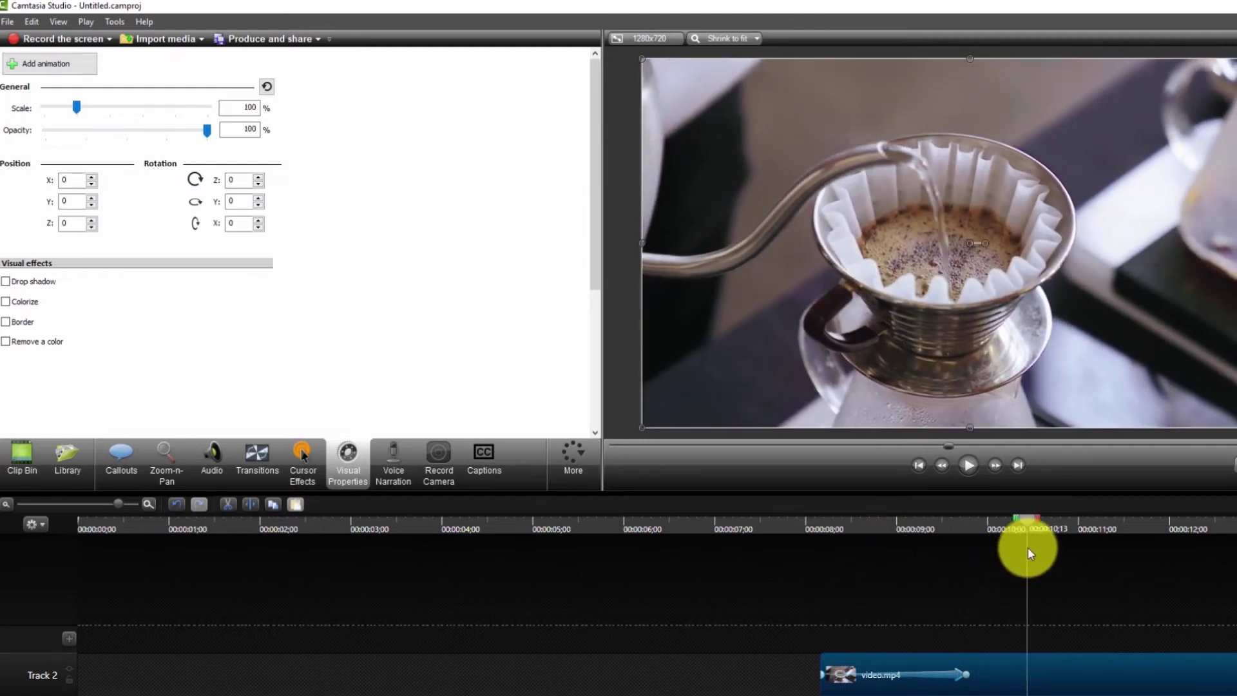
{"action": "left_click_drag", "start_coordinate": [432, 525], "coordinate": [1066, 519]}
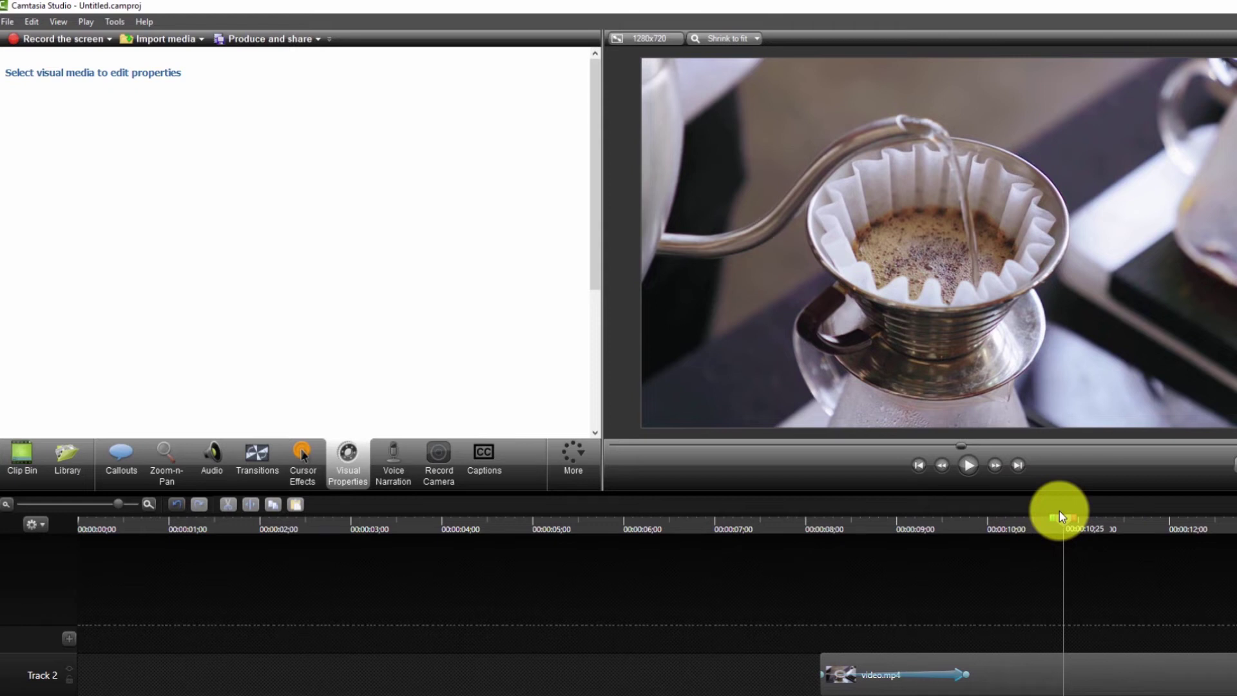
Step: Add a special Text callout on Track 3 at 00:00:10;25, above the video.mp4 clip
{"action": "scroll", "coordinate": [643, 604], "scroll_direction": "right", "scroll_amount": 5}
{"action": "scroll", "coordinate": [643, 604], "scroll_direction": "right", "scroll_amount": 5}
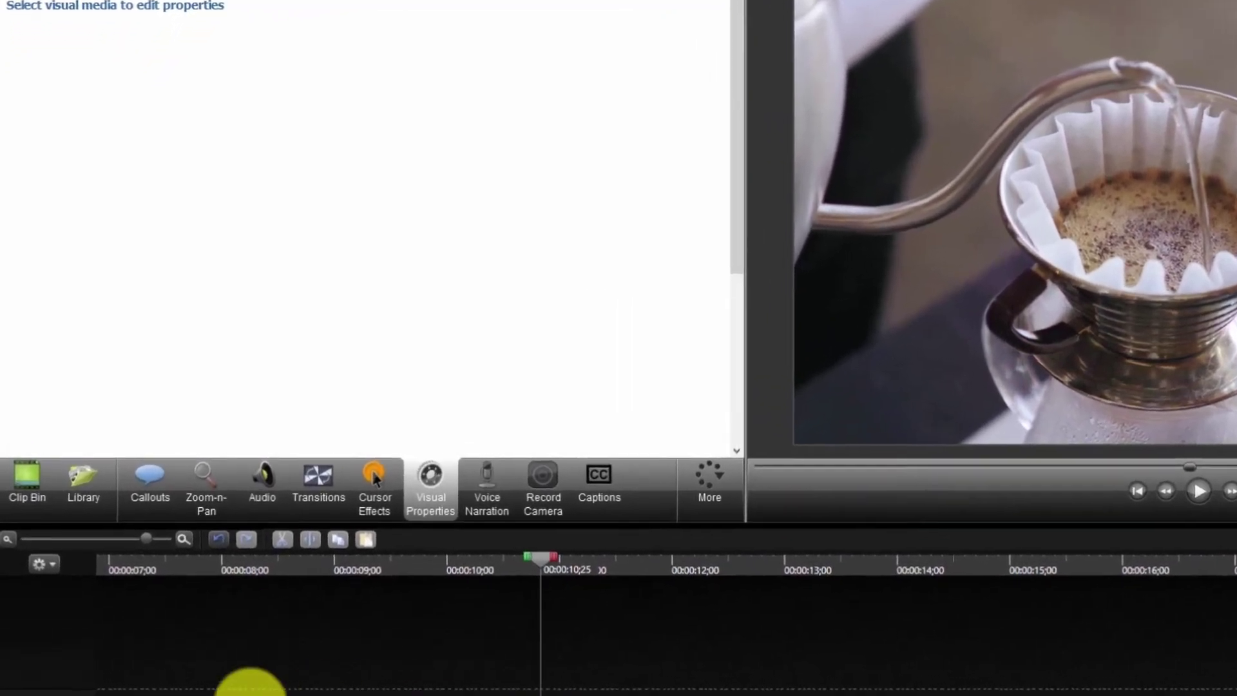
{"action": "left_click", "coordinate": [149, 480]}
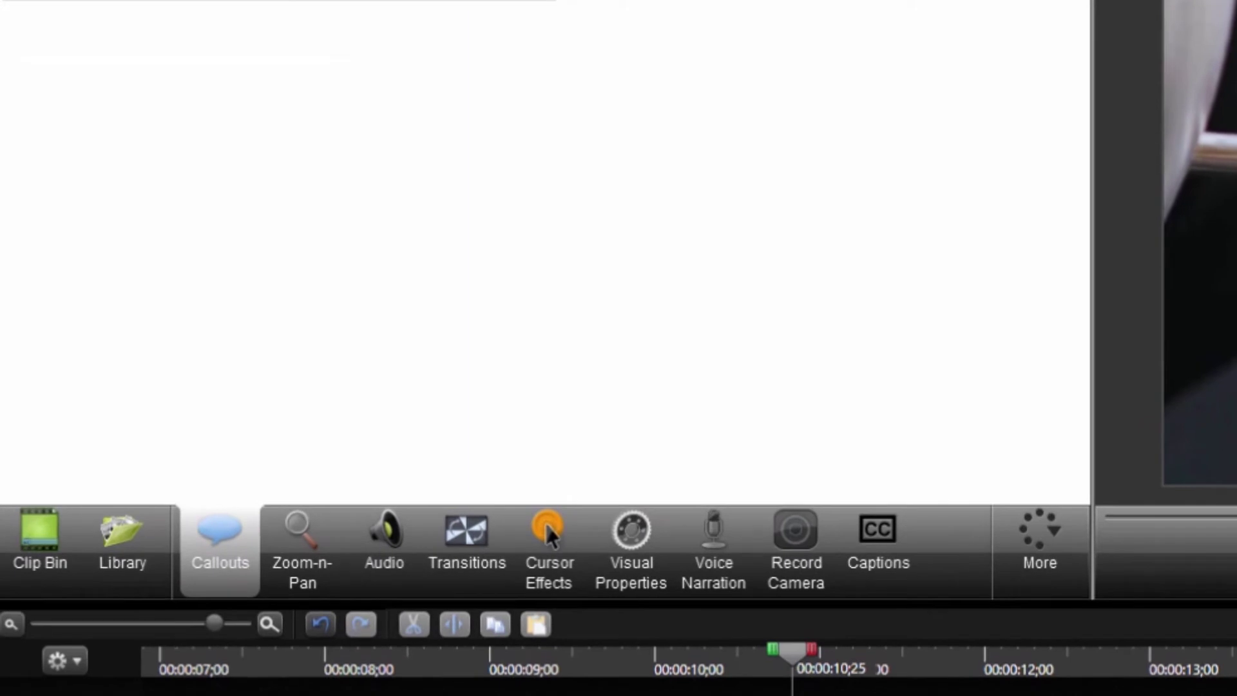
{"action": "left_click", "coordinate": [412, 2]}
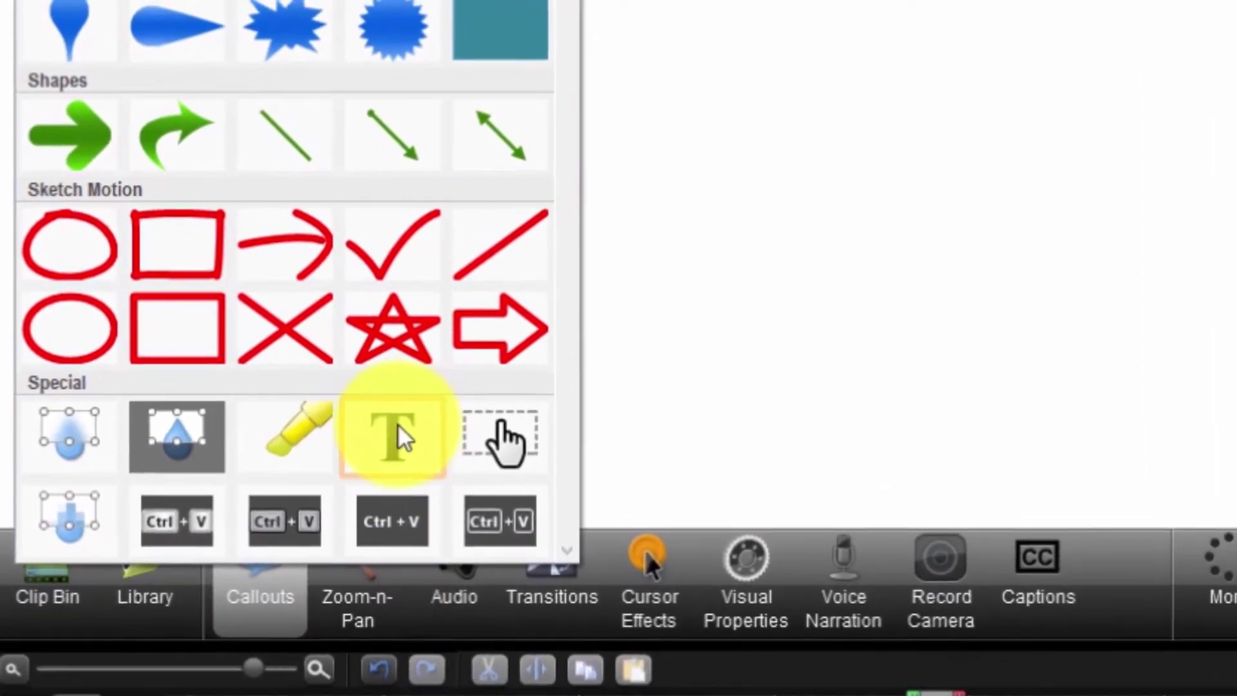
{"action": "left_click", "coordinate": [413, 442]}
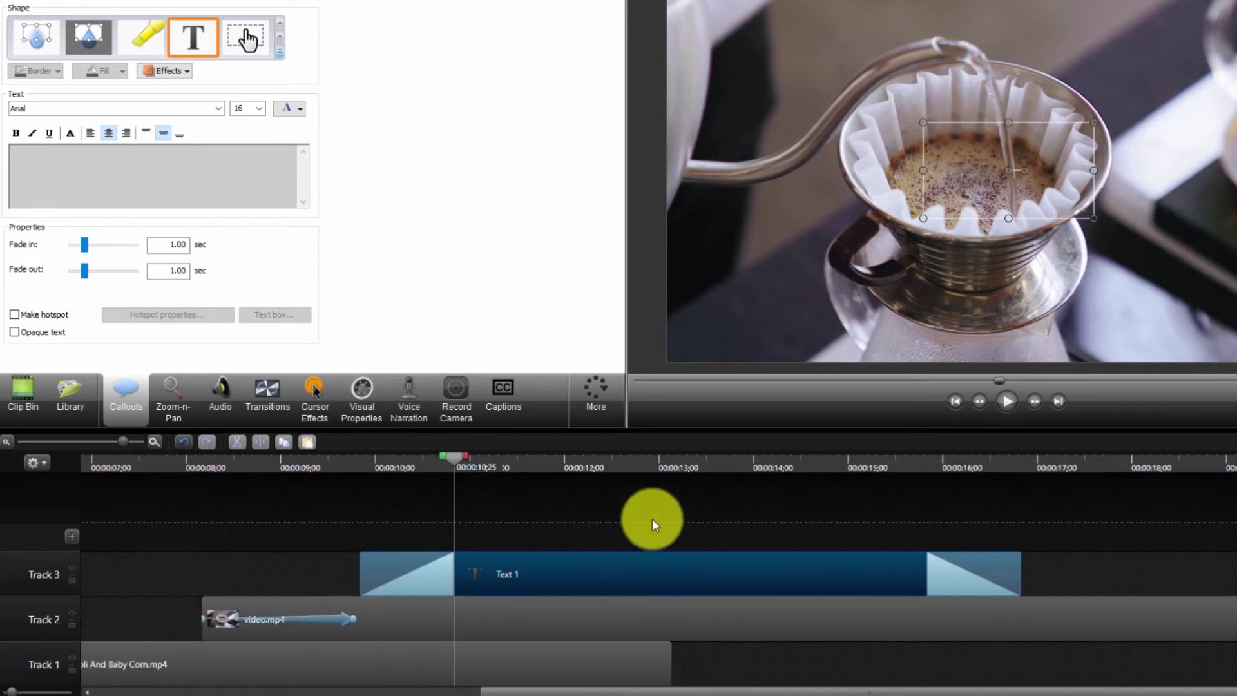
Step: Move the playhead to 00:00:11;22 within the text callout and enter WAY2EBUSINESS as its text
{"action": "left_click_drag", "start_coordinate": [454, 458], "coordinate": [312, 473]}
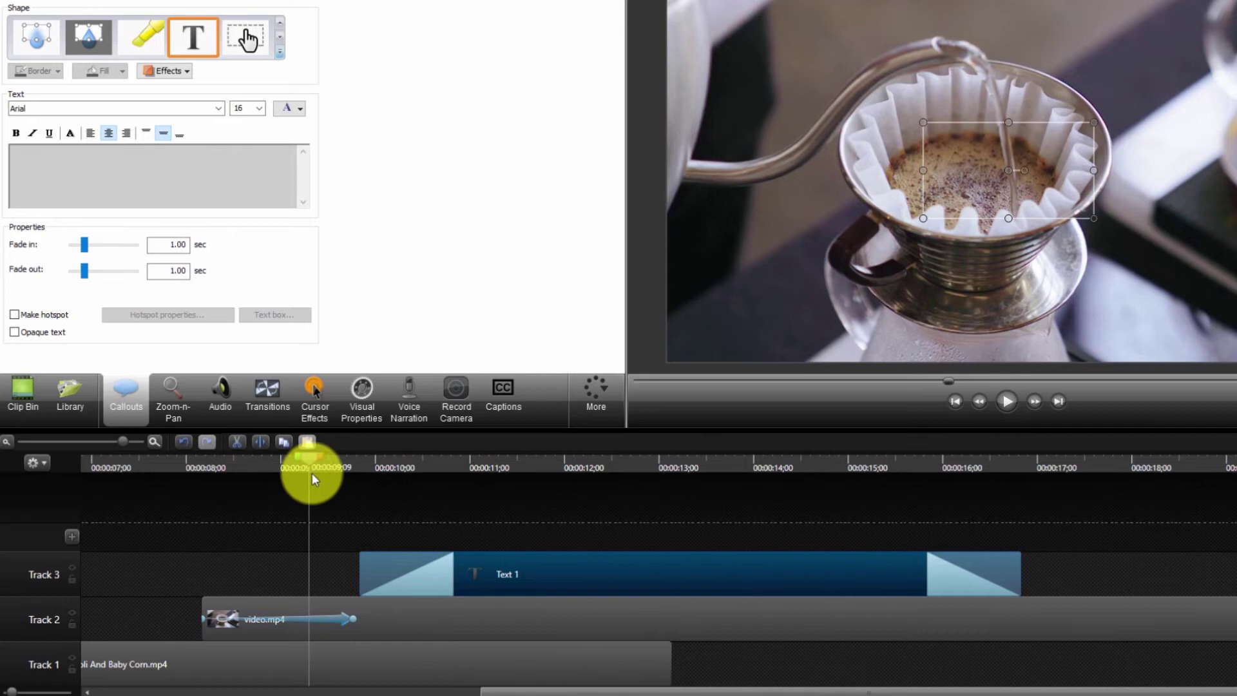
{"action": "left_click_drag", "start_coordinate": [455, 460], "coordinate": [543, 465]}
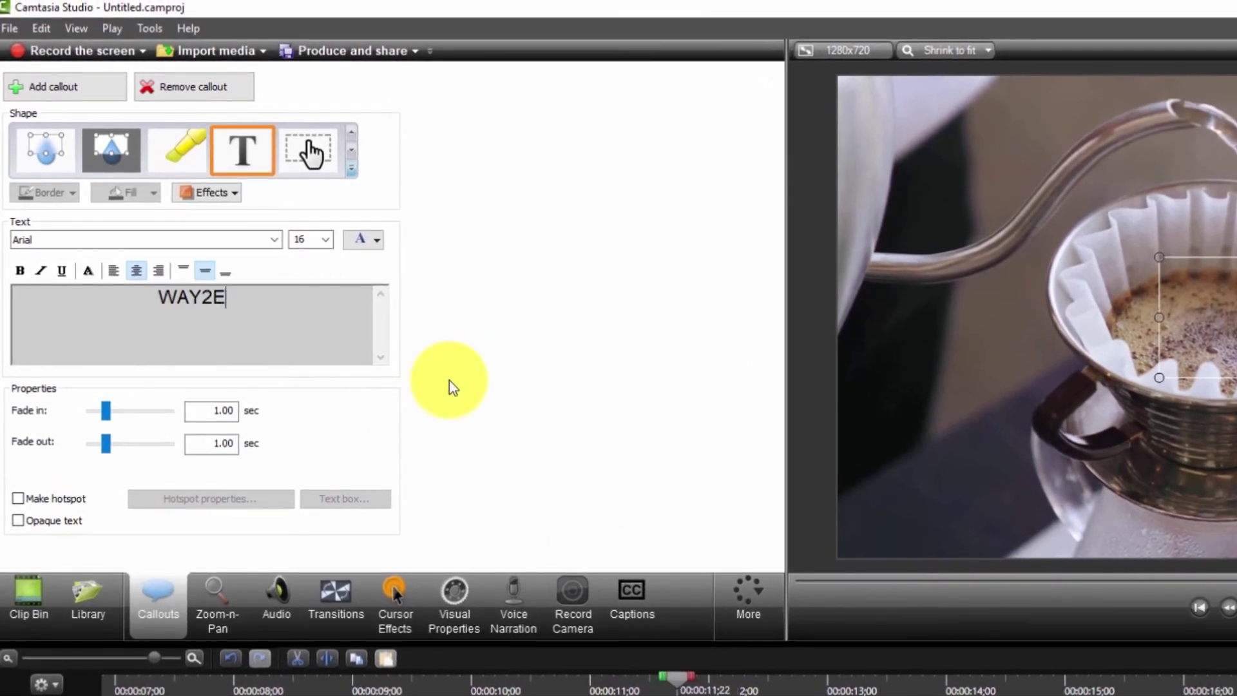
{"action": "type", "text": "ESS"}
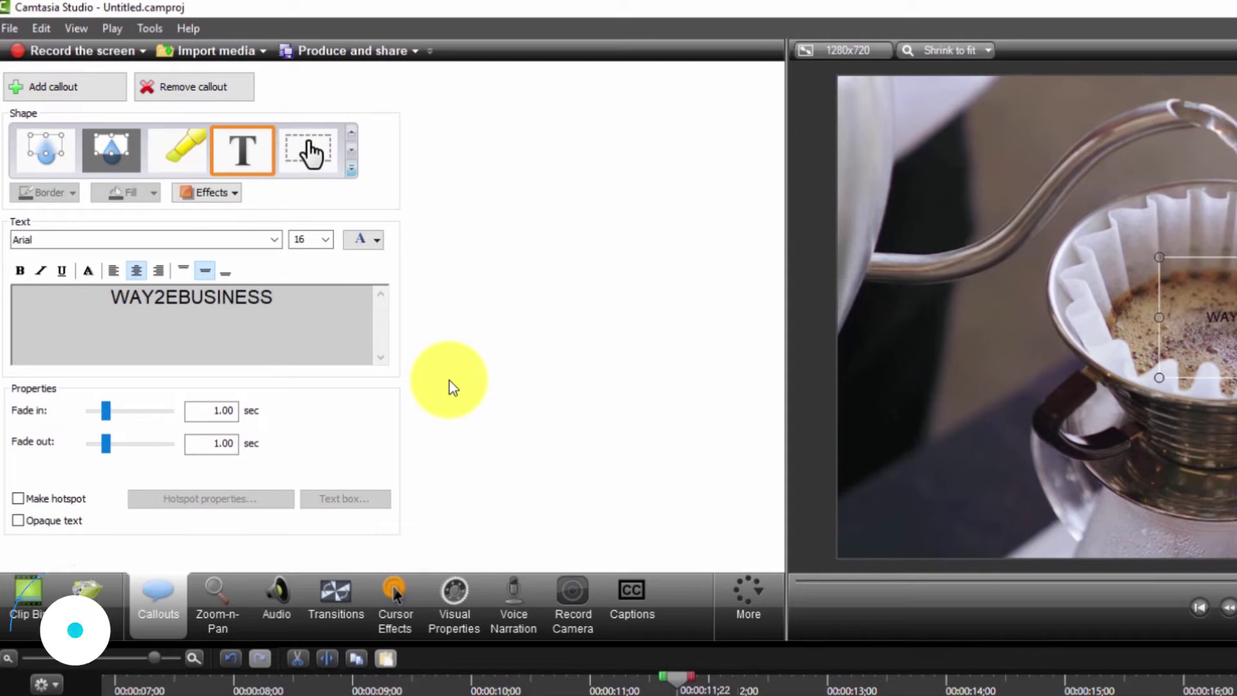
Step: Format the WAY2EBUSINESS callout text as bold, size 72, and enlarge its box so the word fits on one line
{"action": "double_click", "coordinate": [215, 303]}
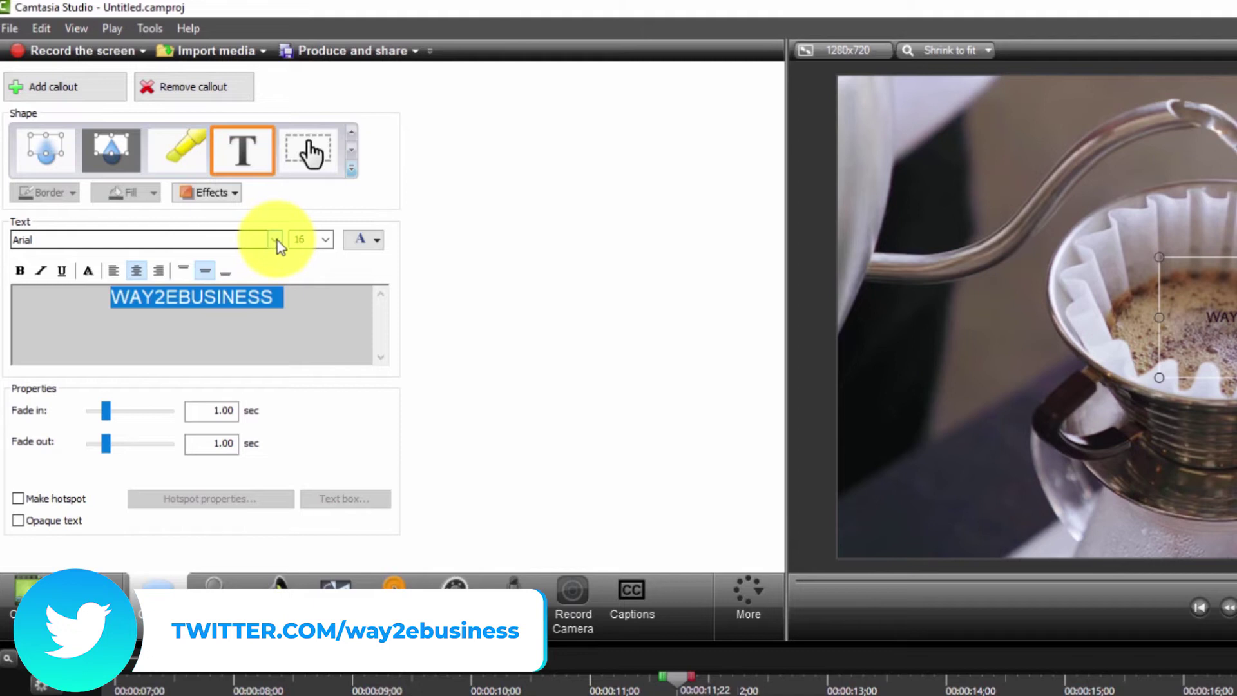
{"action": "left_click", "coordinate": [327, 240]}
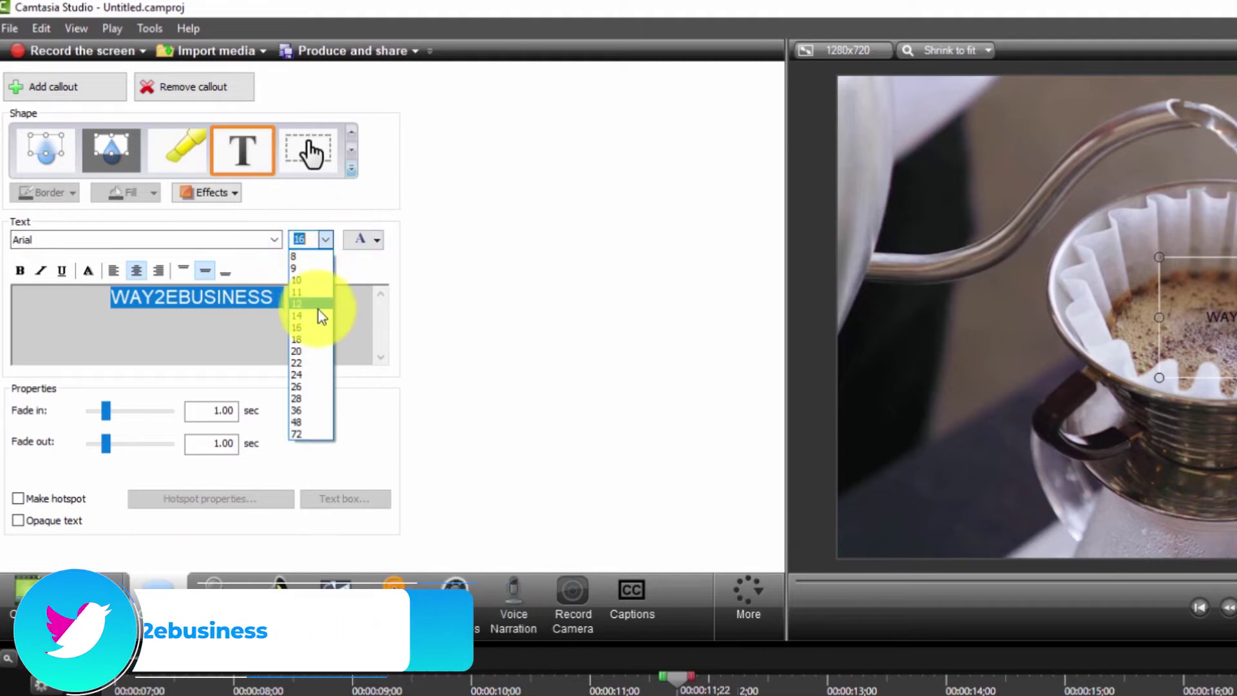
{"action": "left_click", "coordinate": [310, 377]}
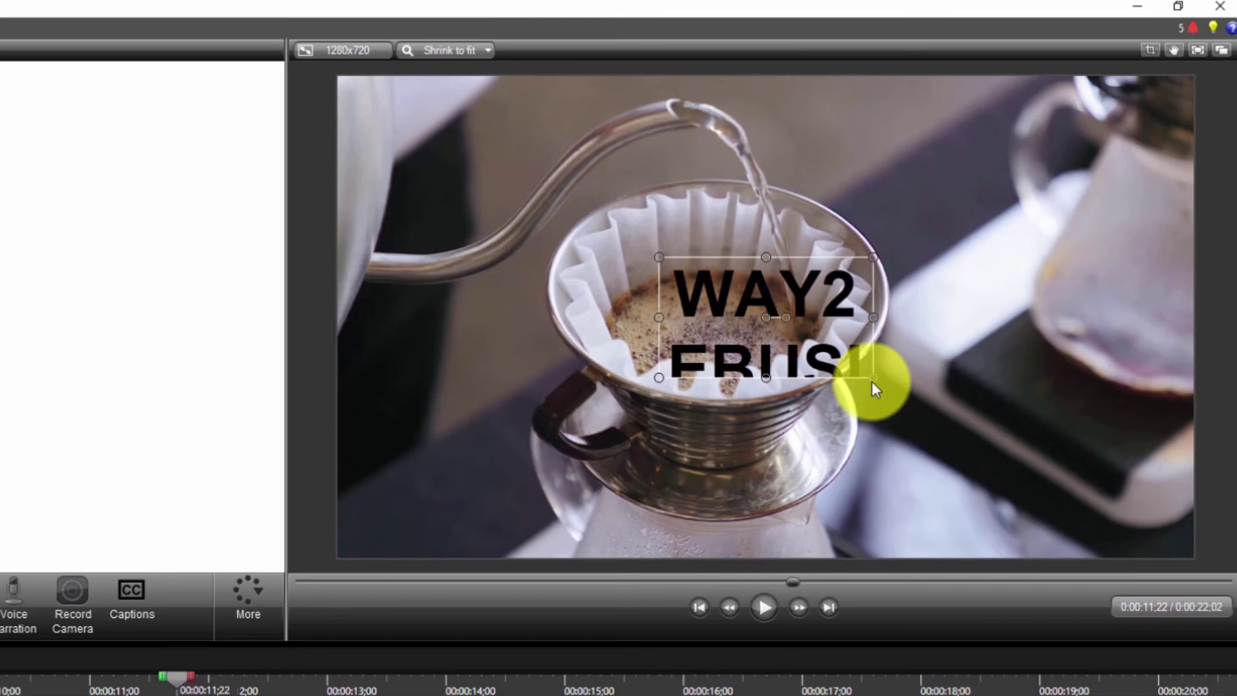
{"action": "left_click_drag", "start_coordinate": [875, 377], "coordinate": [1199, 479]}
{"action": "left_click_drag", "start_coordinate": [657, 367], "coordinate": [513, 403]}
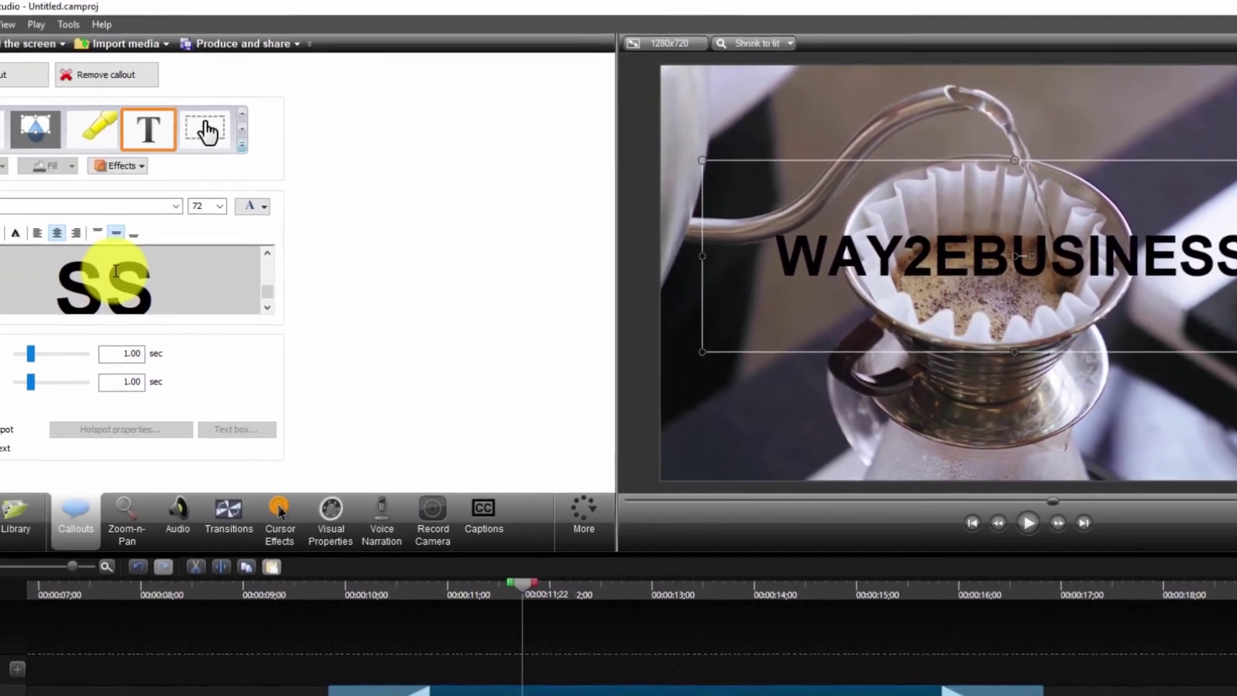
Step: Color the WAY2EBUSINESS callout text light gray and move the callout higher over the video
{"action": "double_click", "coordinate": [3, 291]}
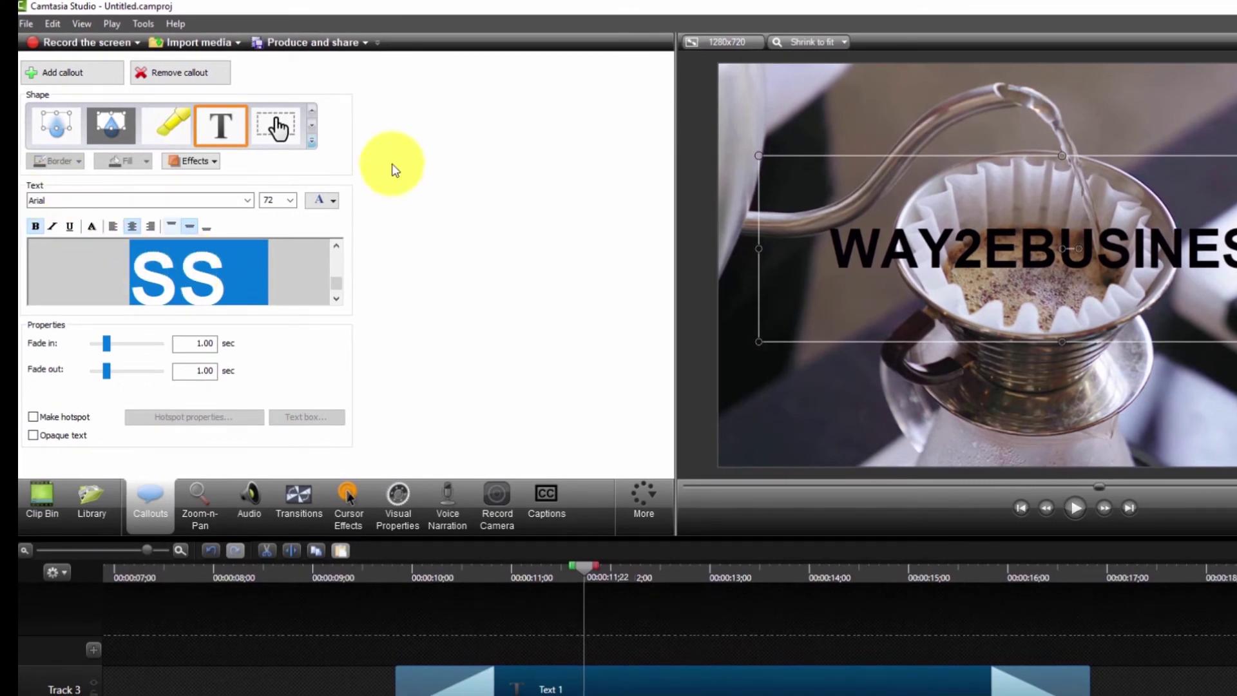
{"action": "left_click", "coordinate": [334, 201]}
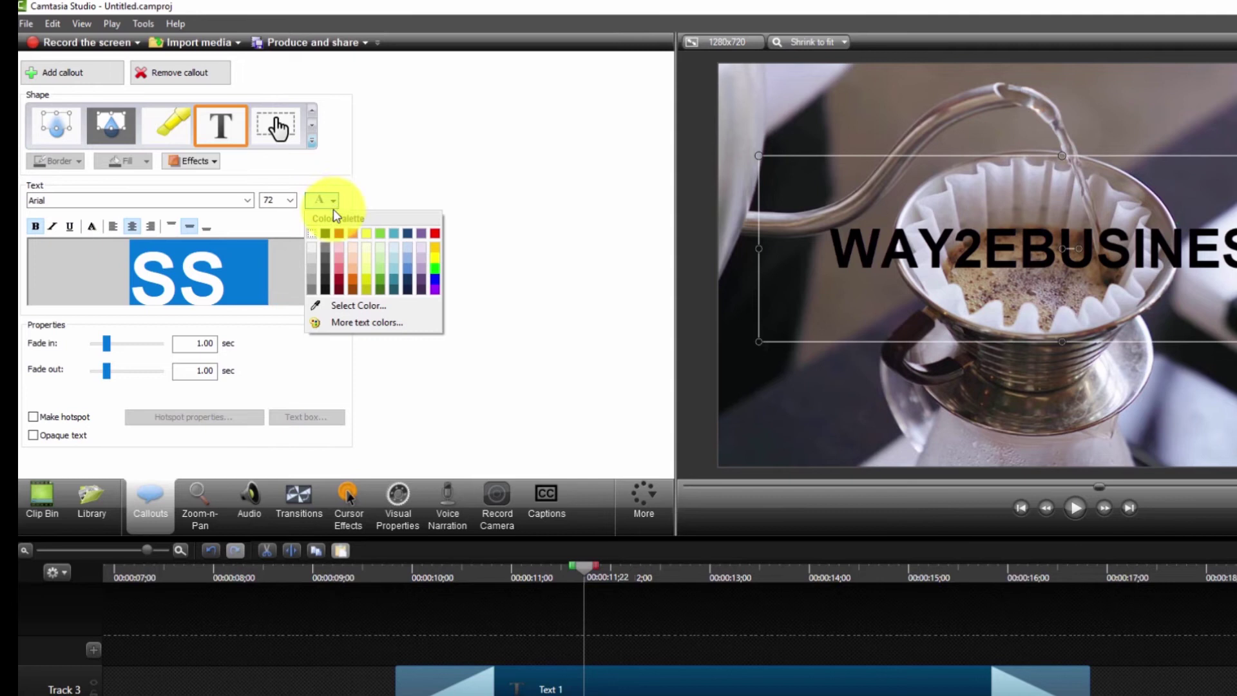
{"action": "left_click", "coordinate": [316, 248]}
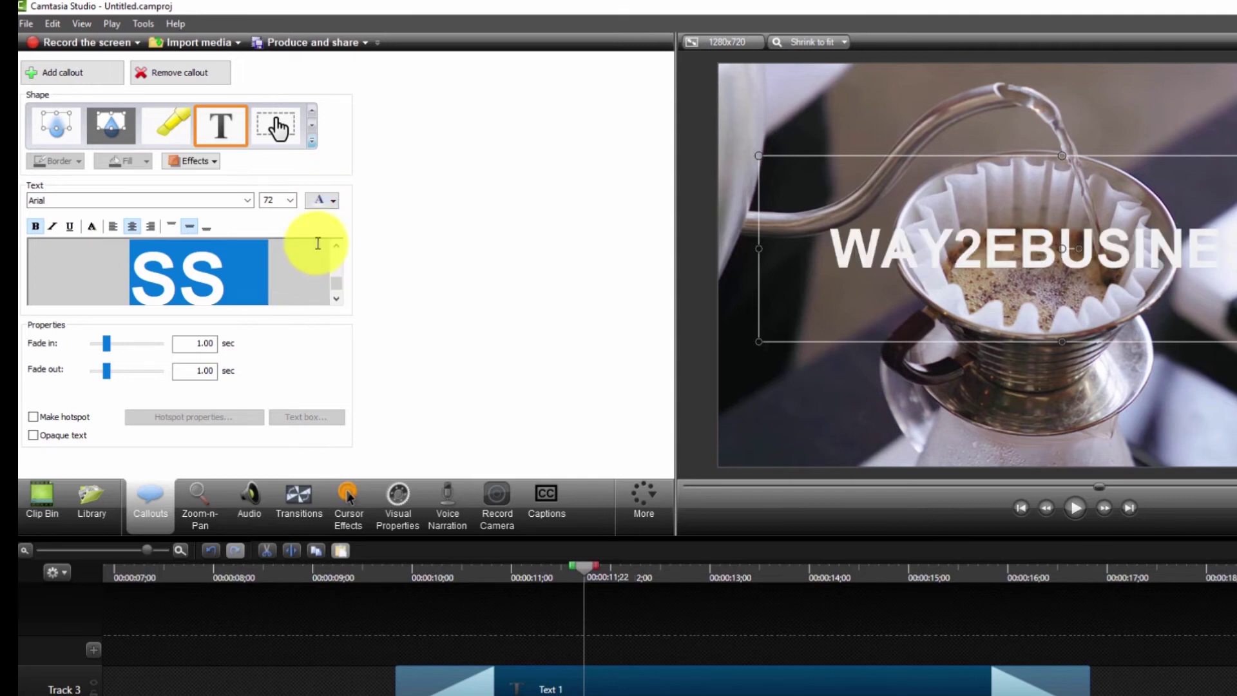
{"action": "left_click", "coordinate": [334, 201]}
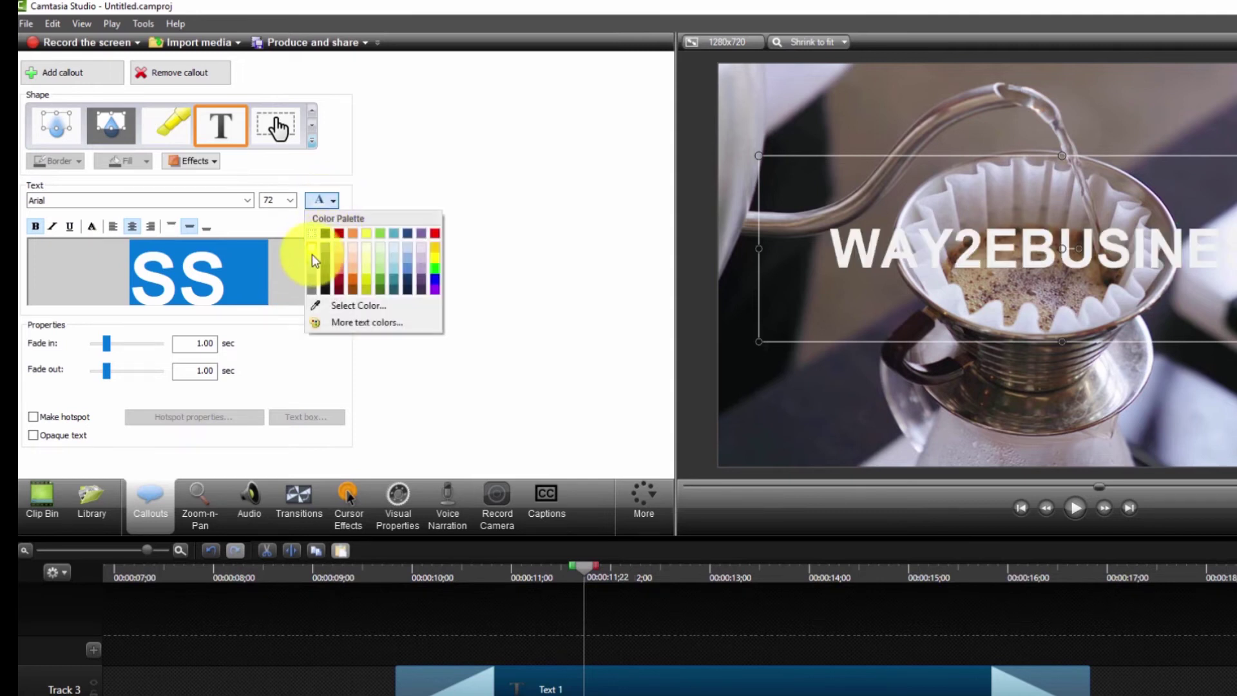
{"action": "left_click", "coordinate": [312, 253]}
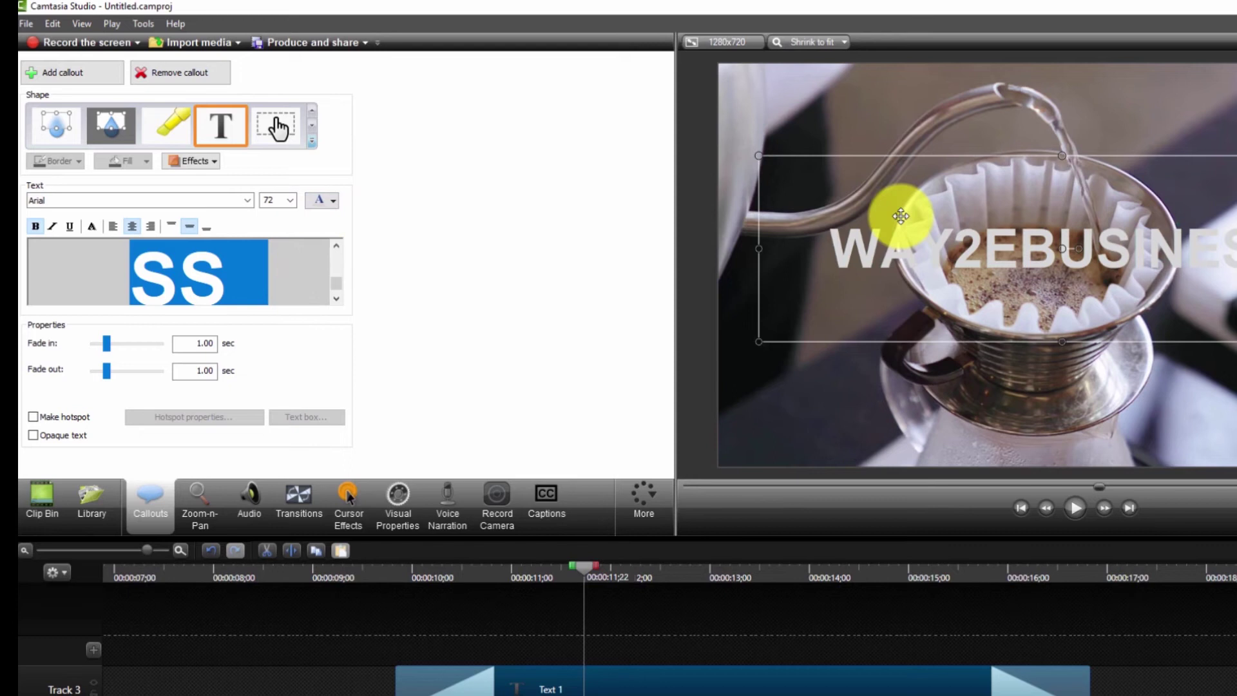
{"action": "left_click_drag", "start_coordinate": [901, 216], "coordinate": [918, 140]}
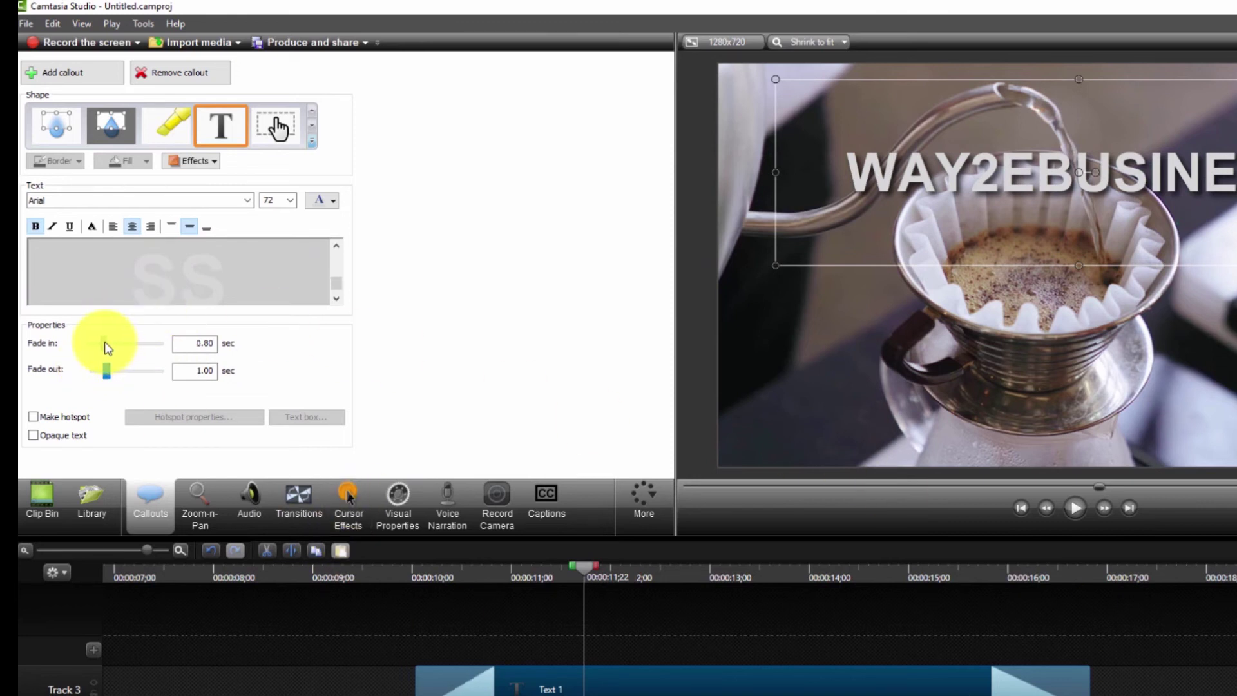
Step: Set the text callout's fade-in to 0.47 sec and shorten its Track 3 clip to end shortly before 00:00:15;00
{"action": "left_click_drag", "start_coordinate": [117, 358], "coordinate": [119, 368]}
{"action": "left_click_drag", "start_coordinate": [444, 582], "coordinate": [745, 541]}
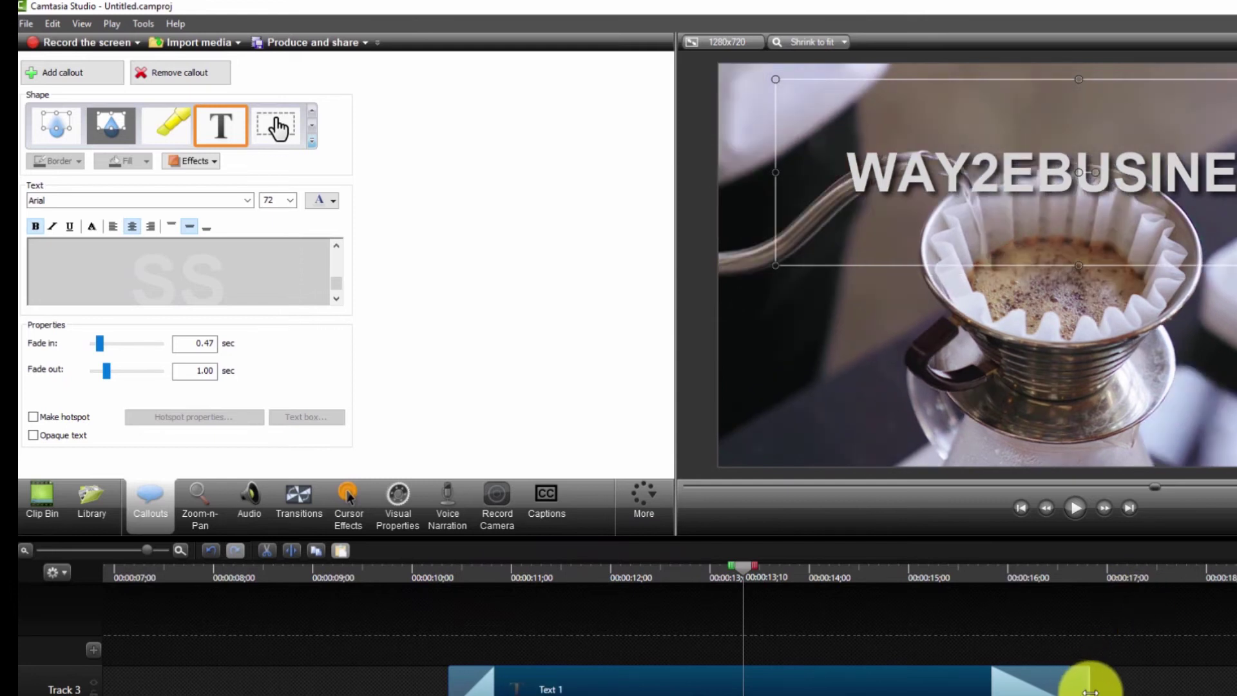
{"action": "left_click_drag", "start_coordinate": [1091, 691], "coordinate": [883, 687]}
Step: Add a teal simple rectangle callout from the shapes with text on Track 3 at 00:00:16;02
{"action": "left_click_drag", "start_coordinate": [743, 574], "coordinate": [923, 565]}
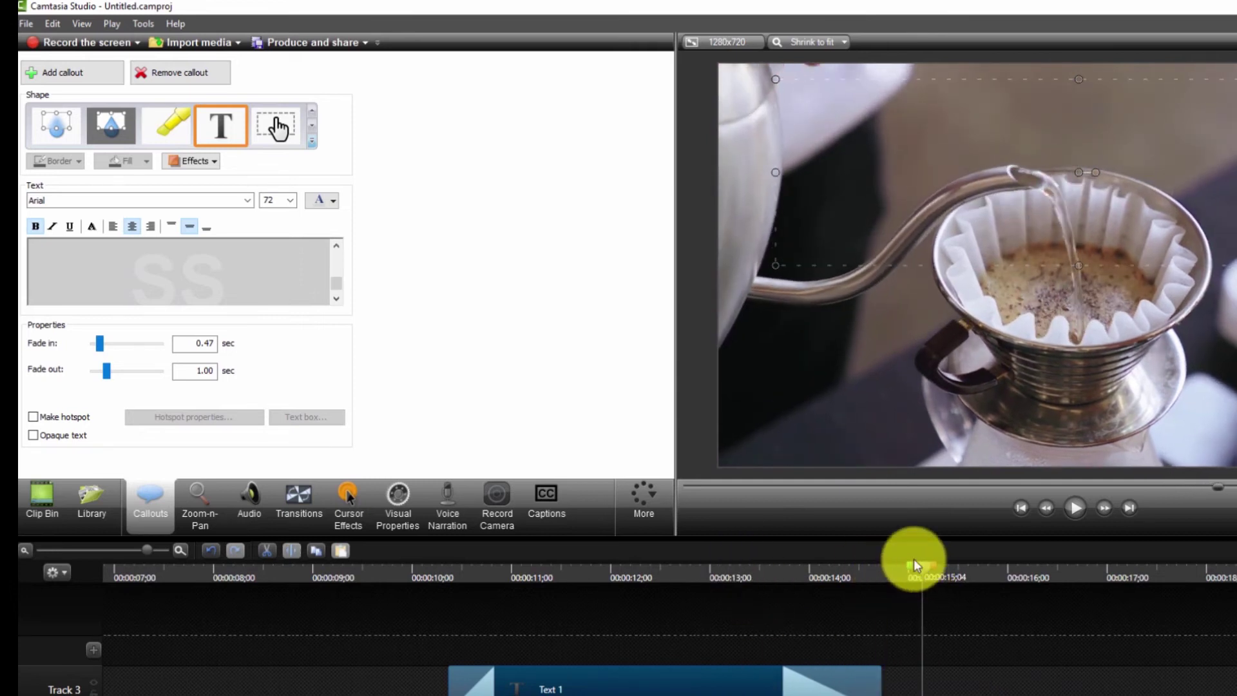
{"action": "left_click_drag", "start_coordinate": [923, 575], "coordinate": [1014, 572]}
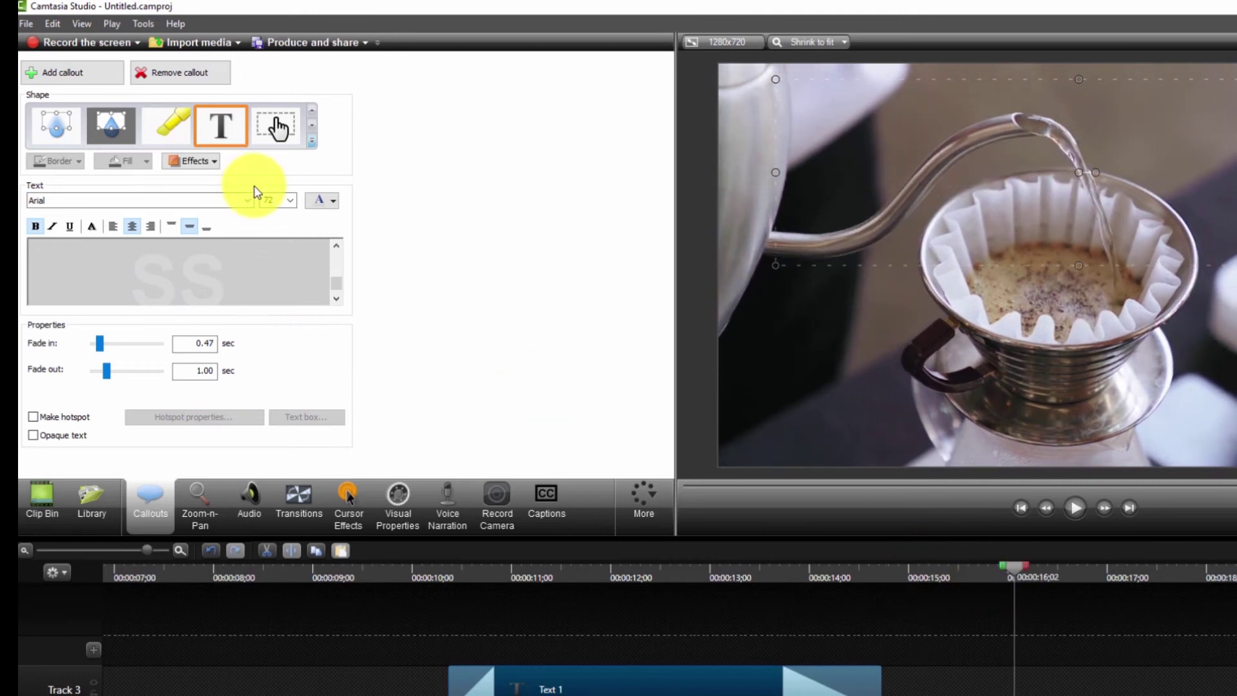
{"action": "left_click", "coordinate": [931, 672]}
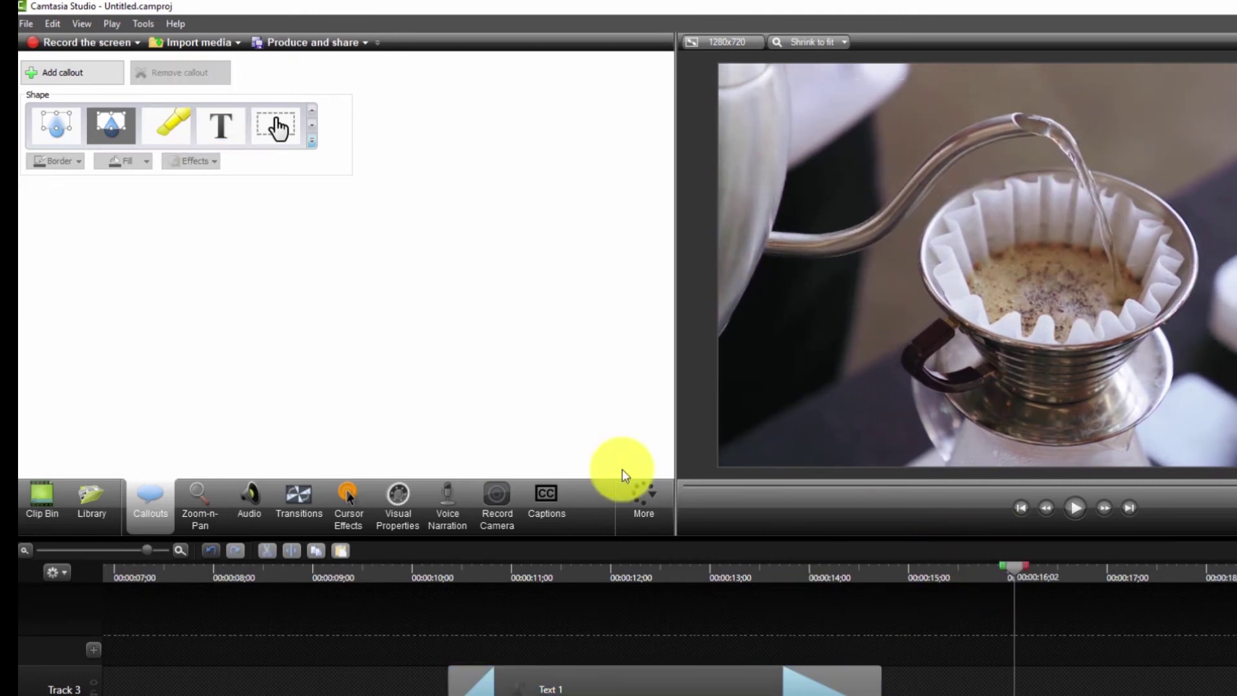
{"action": "left_click", "coordinate": [312, 140]}
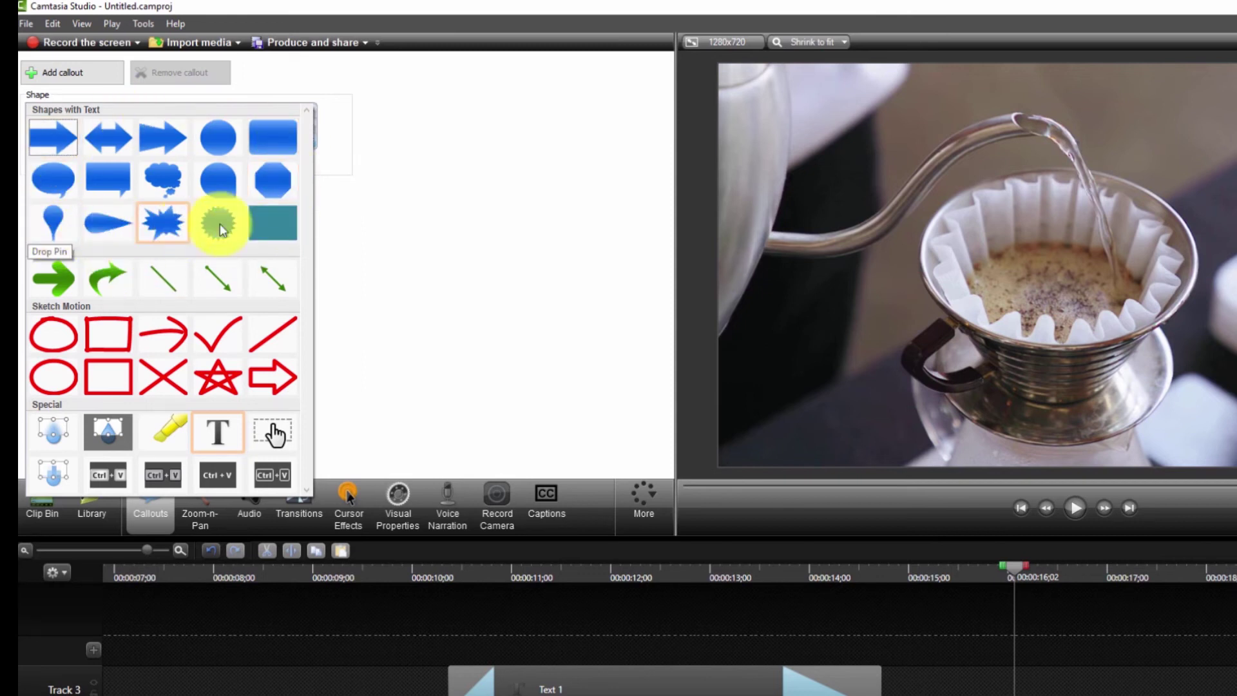
{"action": "left_click", "coordinate": [273, 225]}
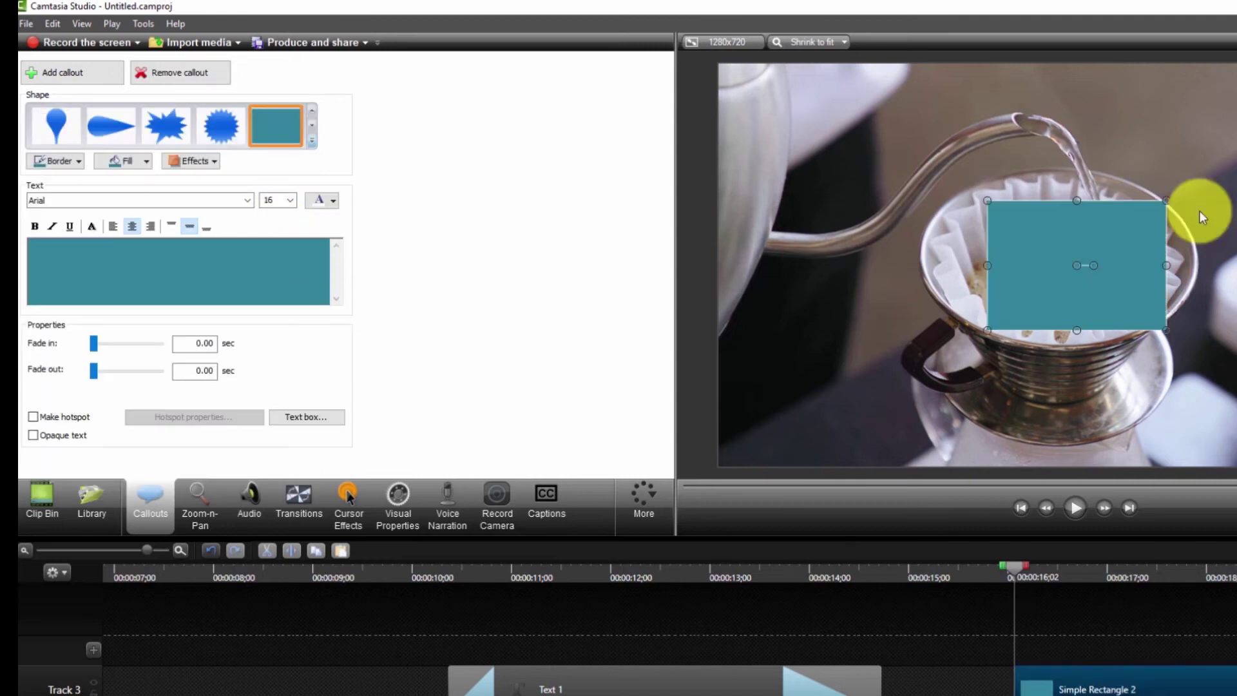
Step: Reshape the rectangle callout into a low, wide banner and center it over the video
{"action": "left_click_drag", "start_coordinate": [988, 266], "coordinate": [961, 251]}
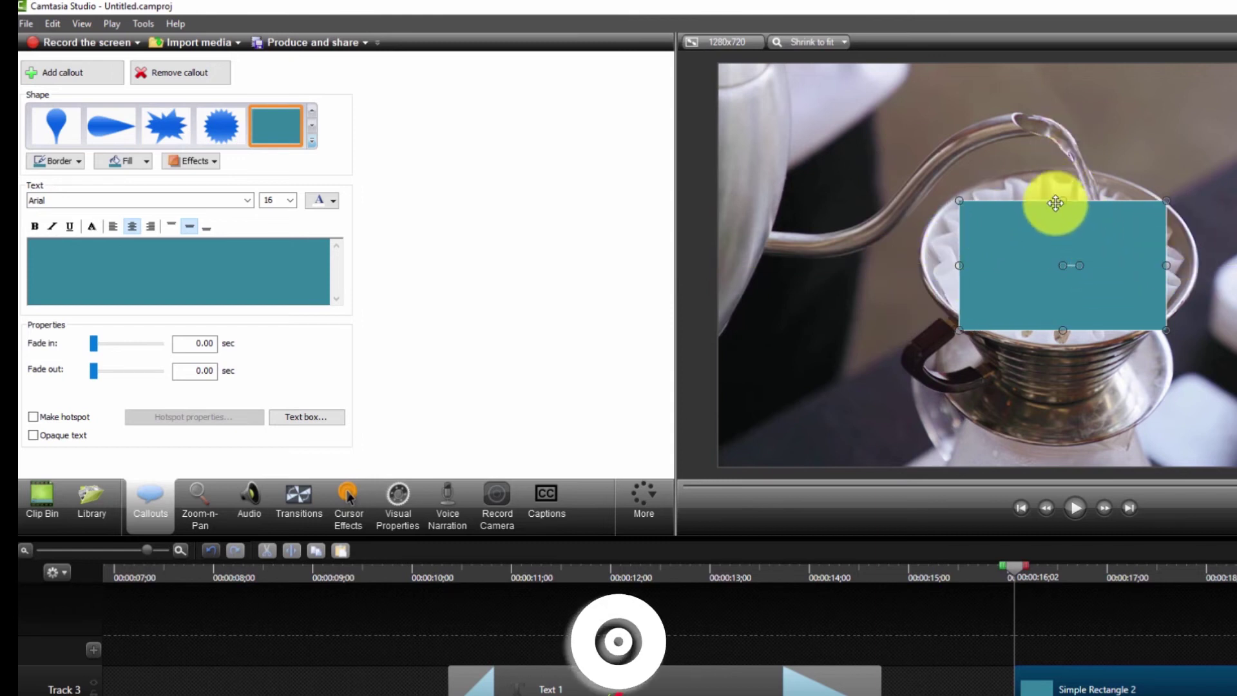
{"action": "left_click_drag", "start_coordinate": [1063, 201], "coordinate": [1057, 242]}
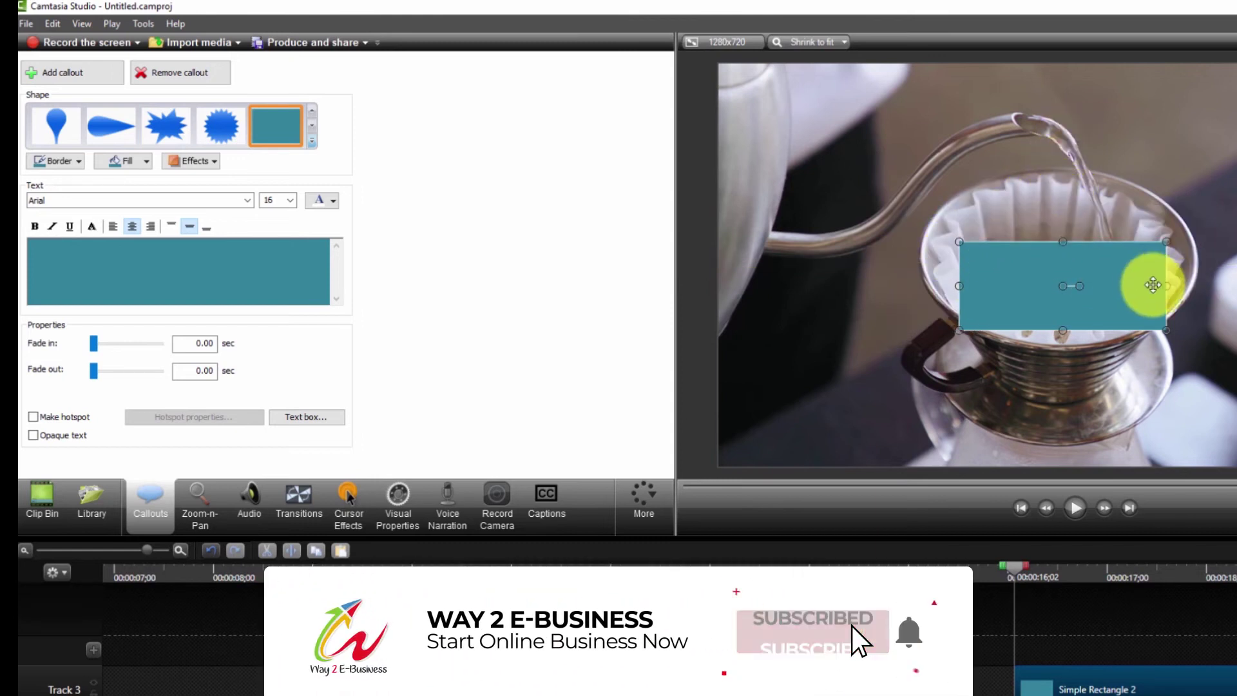
{"action": "left_click_drag", "start_coordinate": [1163, 285], "coordinate": [1236, 286]}
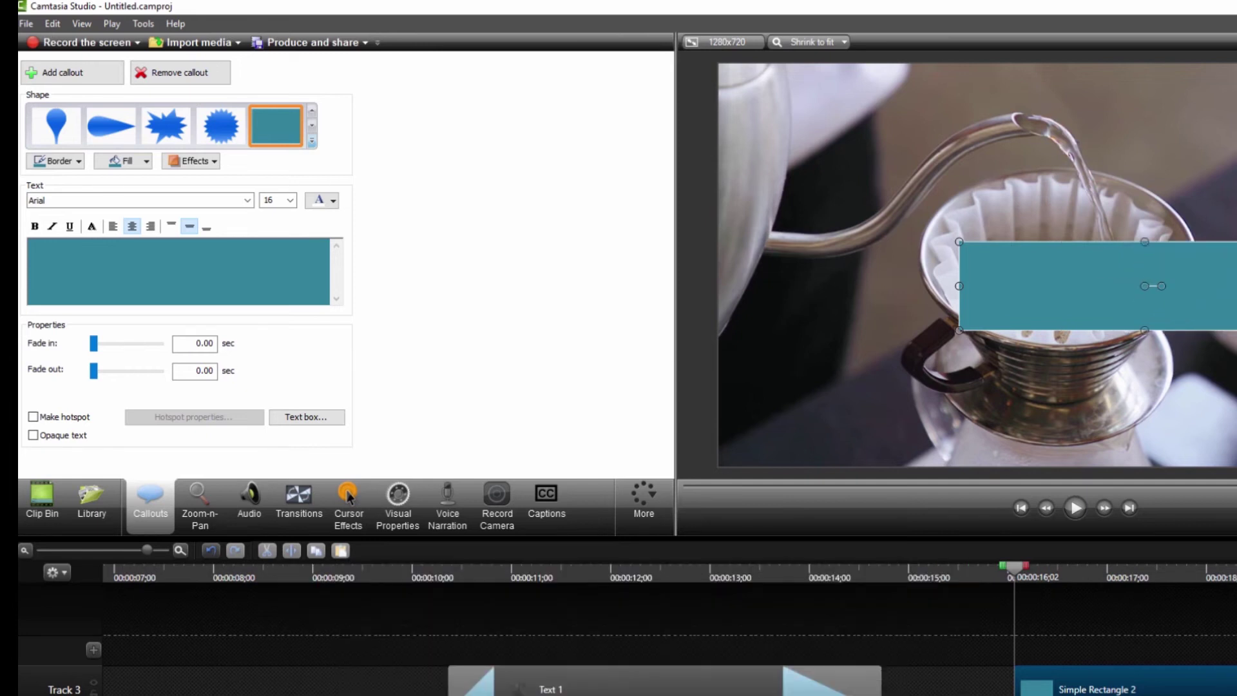
{"action": "left_click_drag", "start_coordinate": [960, 286], "coordinate": [794, 304]}
{"action": "mouse_move", "coordinate": [1177, 287]}
{"action": "left_mouse_down"}
{"action": "mouse_move", "coordinate": [1168, 257]}
{"action": "mouse_move", "coordinate": [1167, 267]}
{"action": "left_mouse_up"}
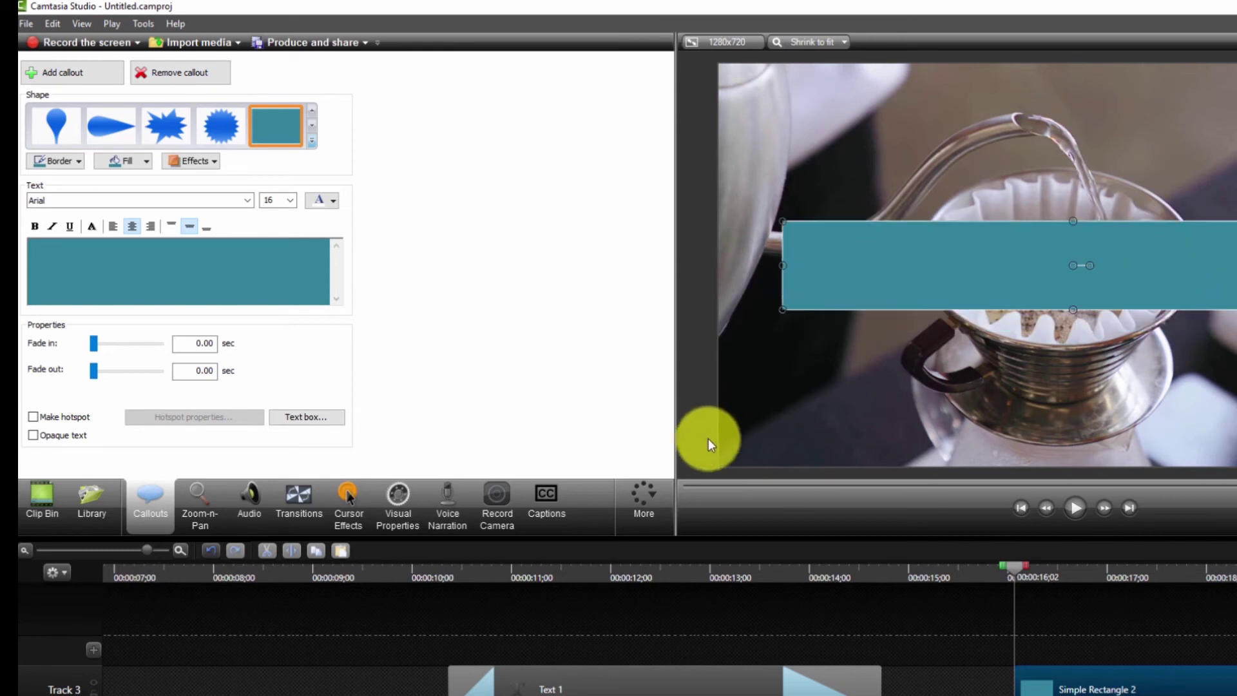
Step: Change the rectangle callout's fill color to purple
{"action": "left_click", "coordinate": [211, 162]}
{"action": "left_click", "coordinate": [207, 166]}
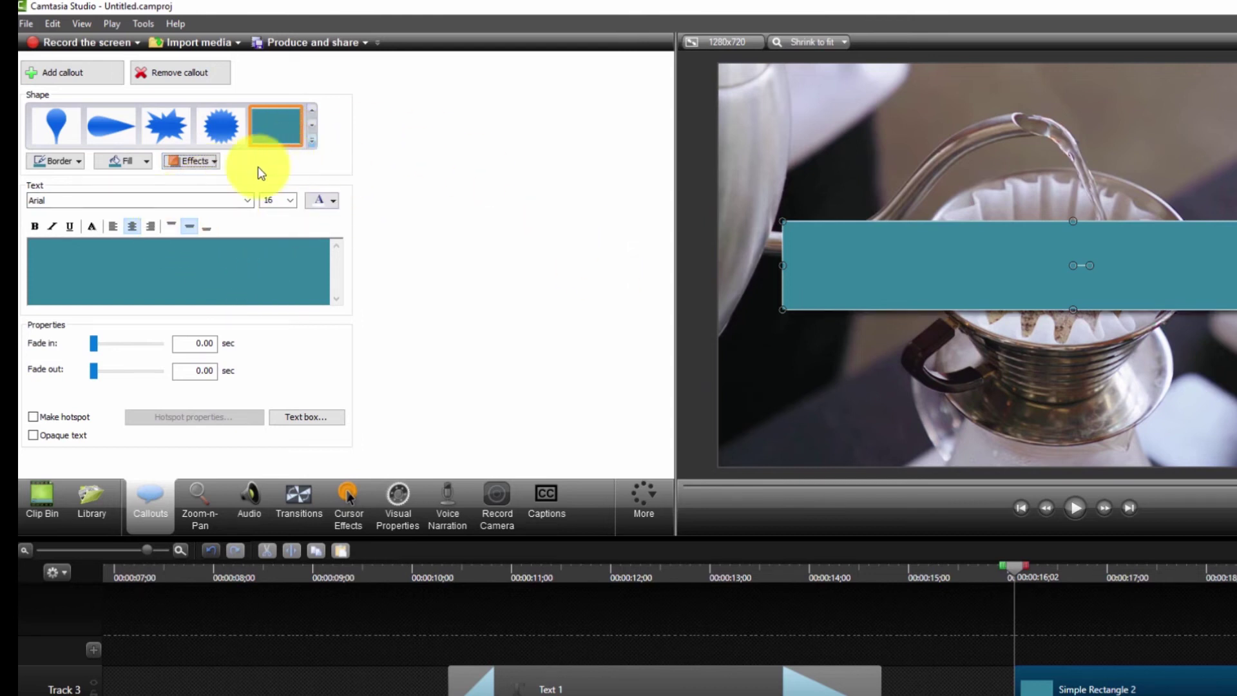
{"action": "left_click", "coordinate": [146, 163]}
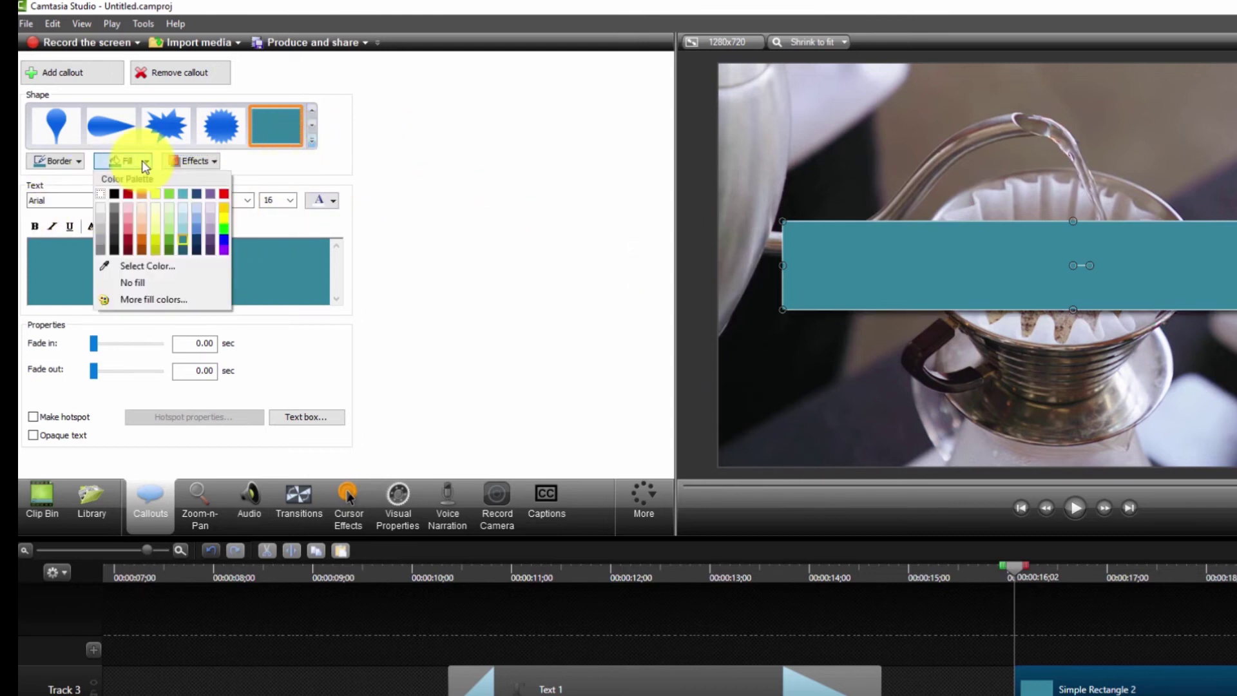
{"action": "left_click", "coordinate": [223, 248]}
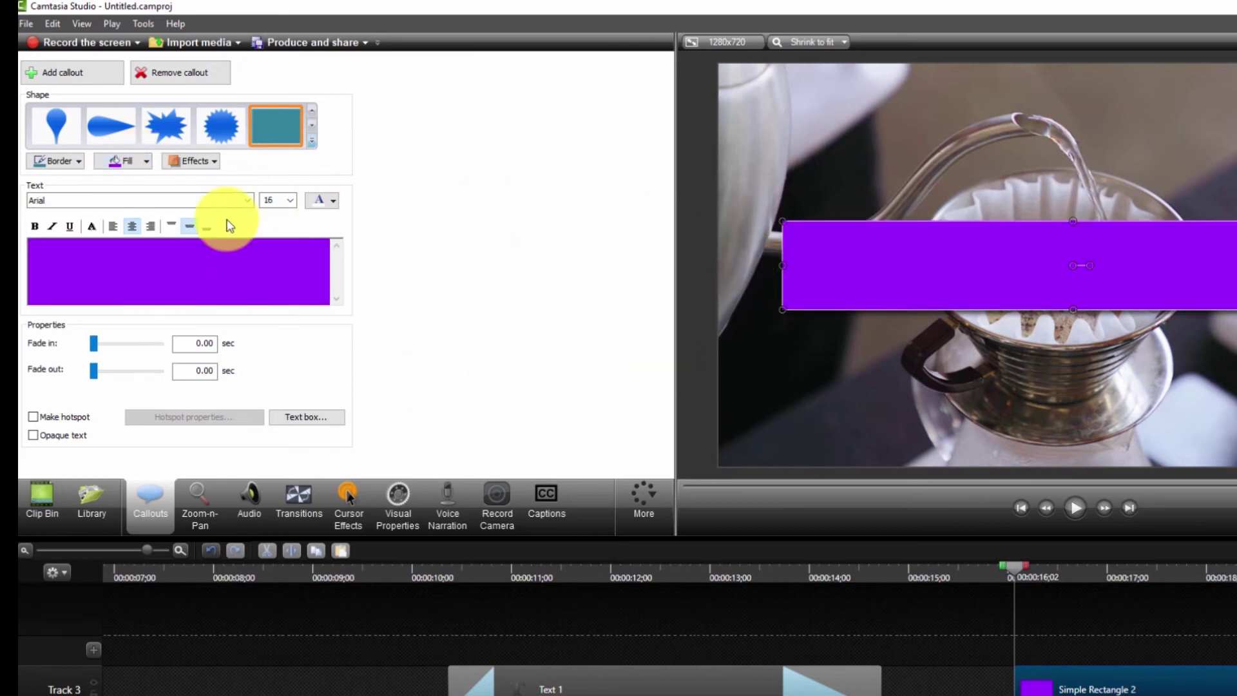
Step: Enter WAY2EBUSINESS in the purple rectangle callout and format the text as bold, size 72
{"action": "left_click", "coordinate": [204, 263]}
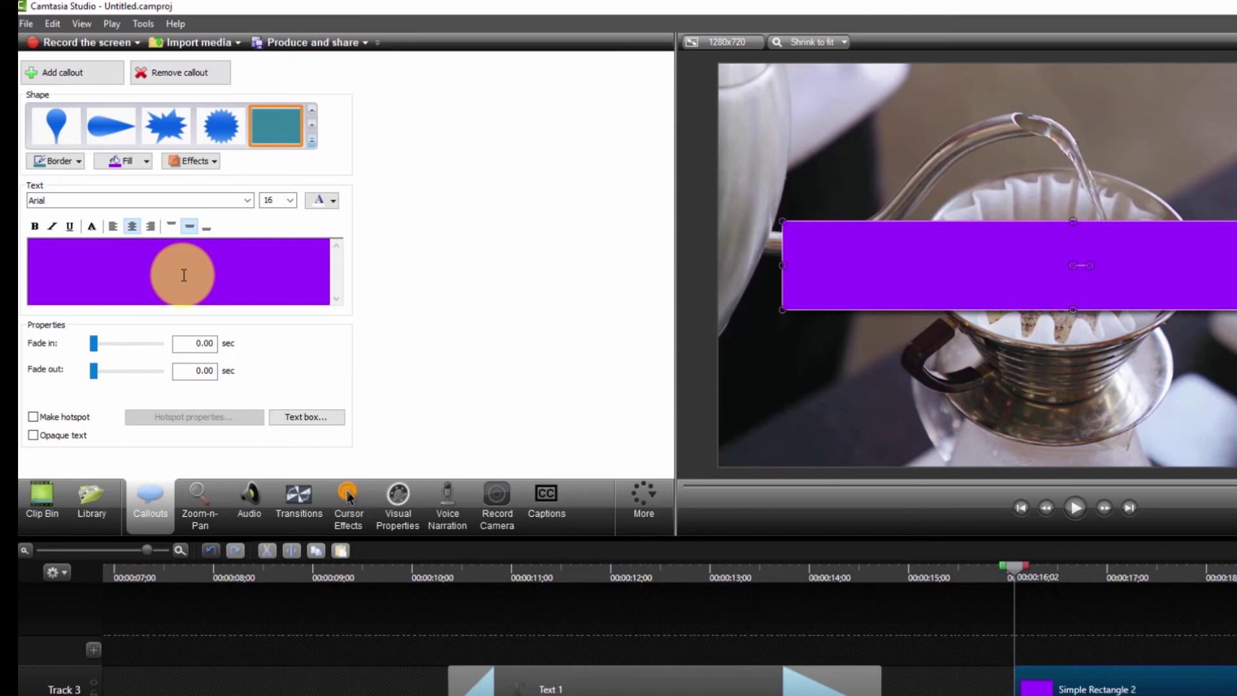
{"action": "type", "text": "WAY2EB"}
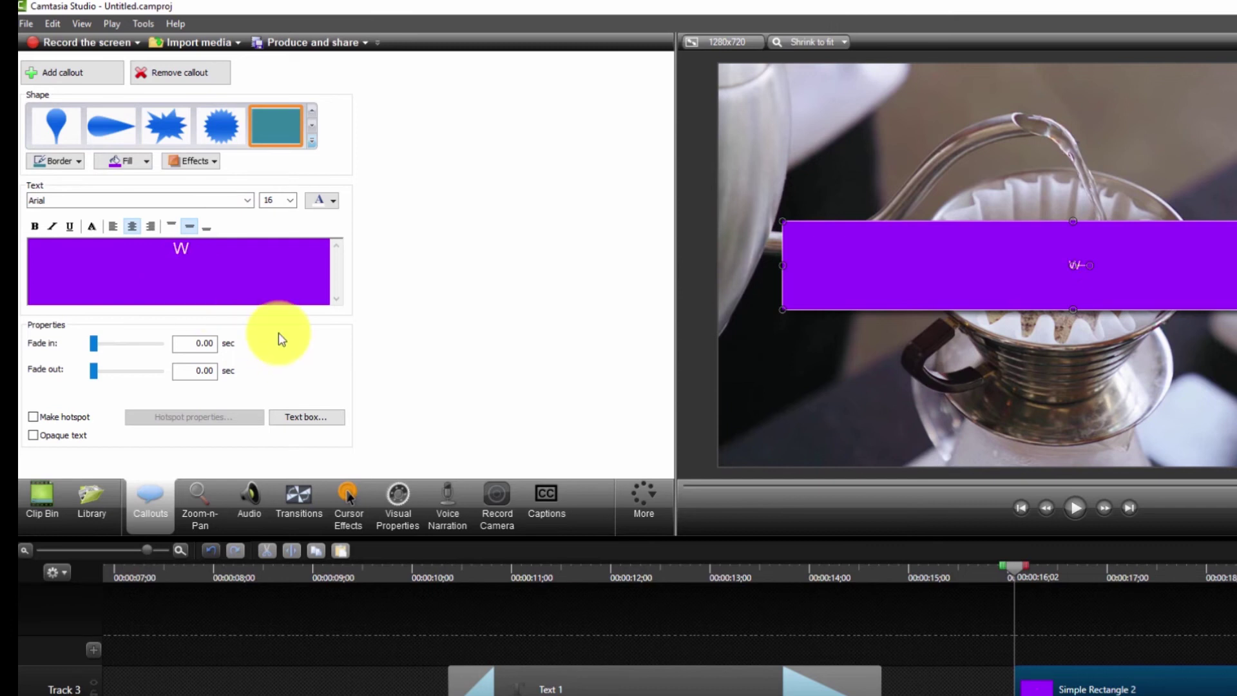
{"action": "type", "text": "USINESS"}
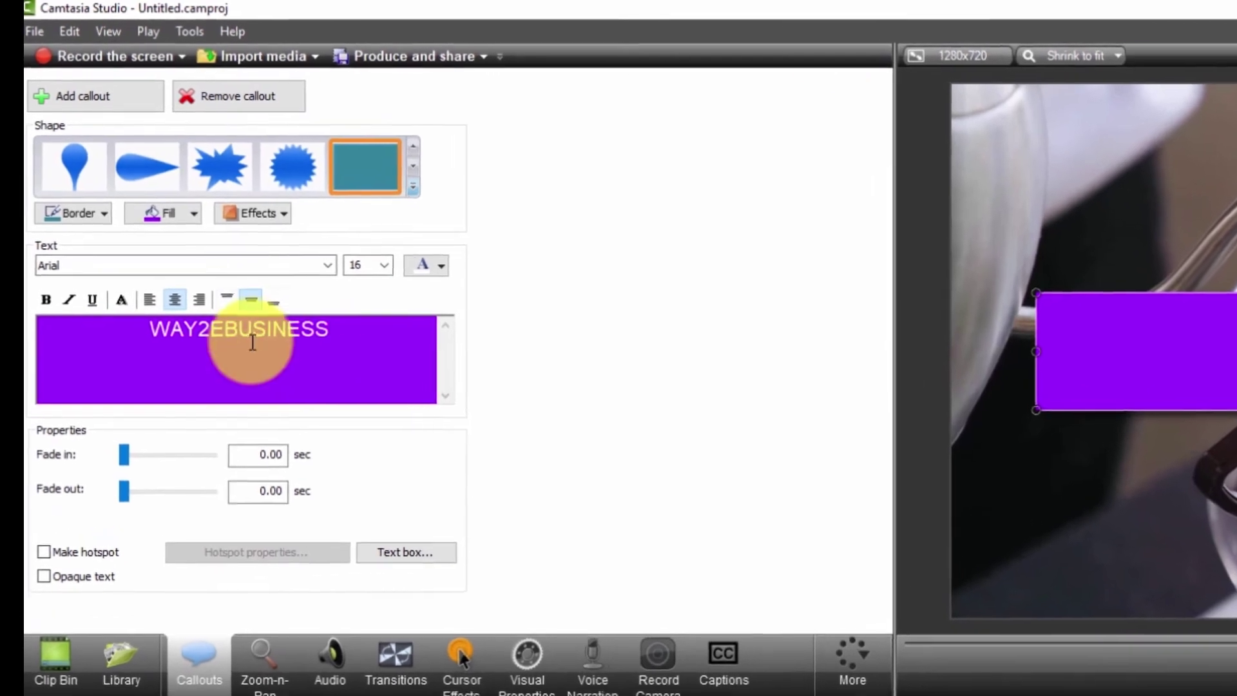
{"action": "double_click", "coordinate": [239, 322]}
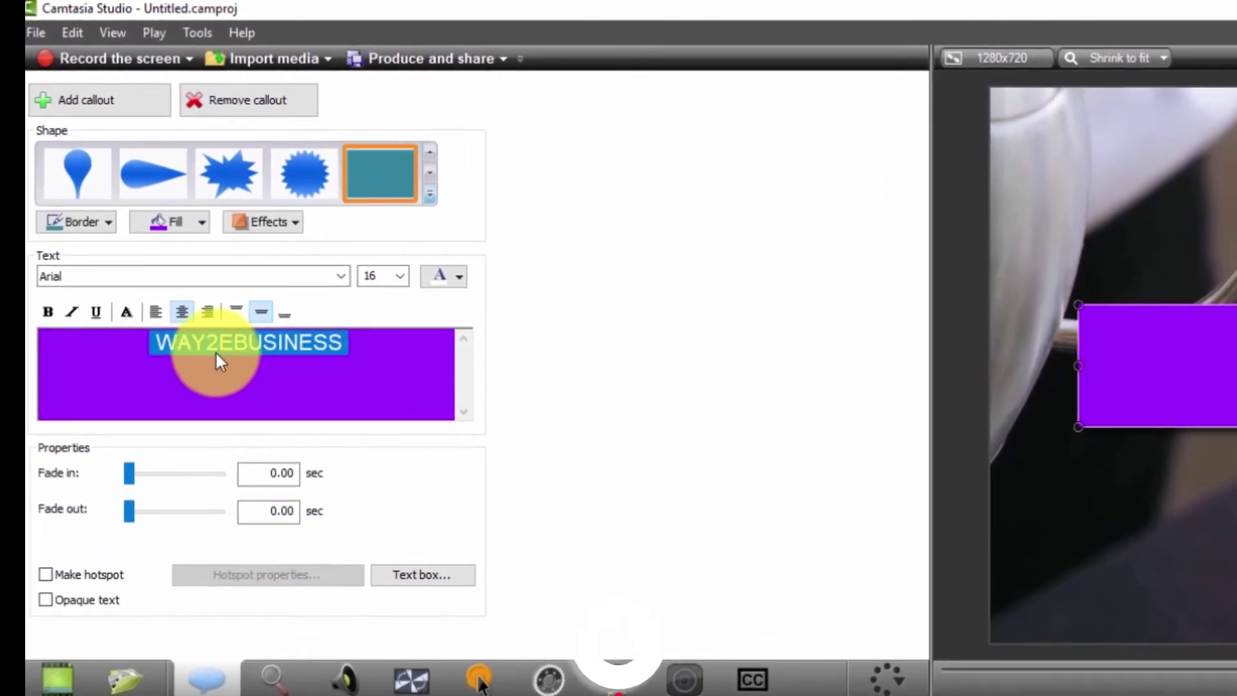
{"action": "left_click", "coordinate": [54, 332]}
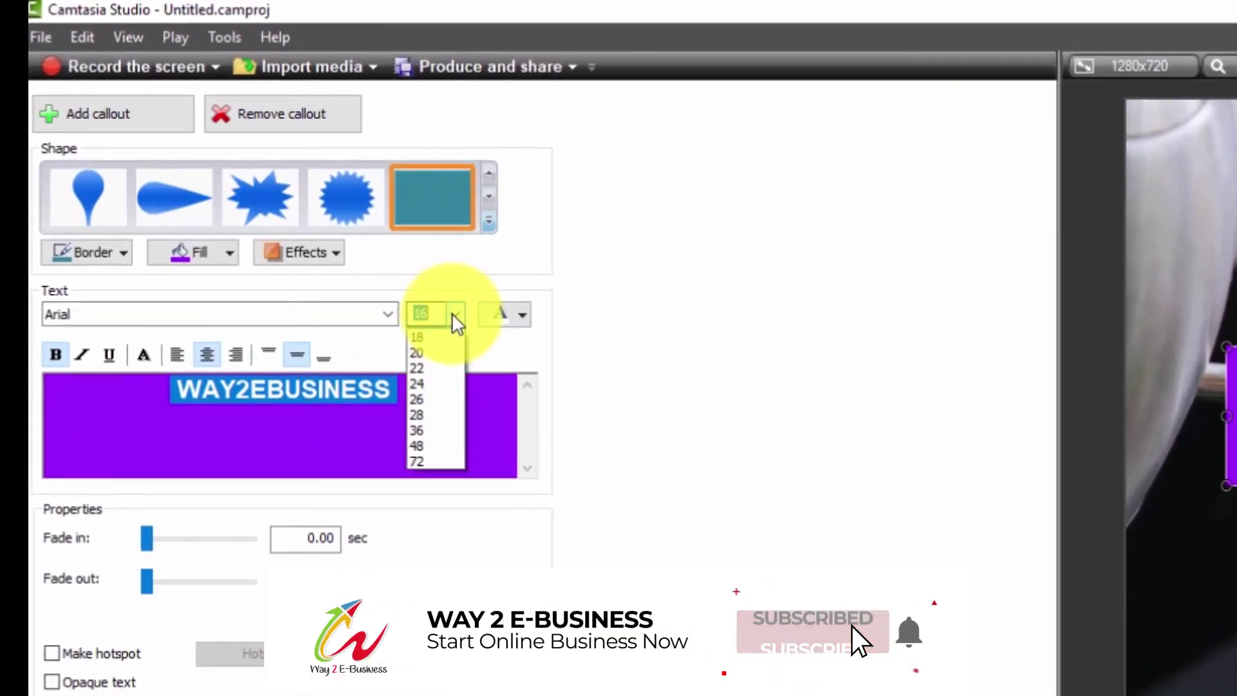
{"action": "left_click", "coordinate": [428, 296]}
{"action": "left_click", "coordinate": [415, 520]}
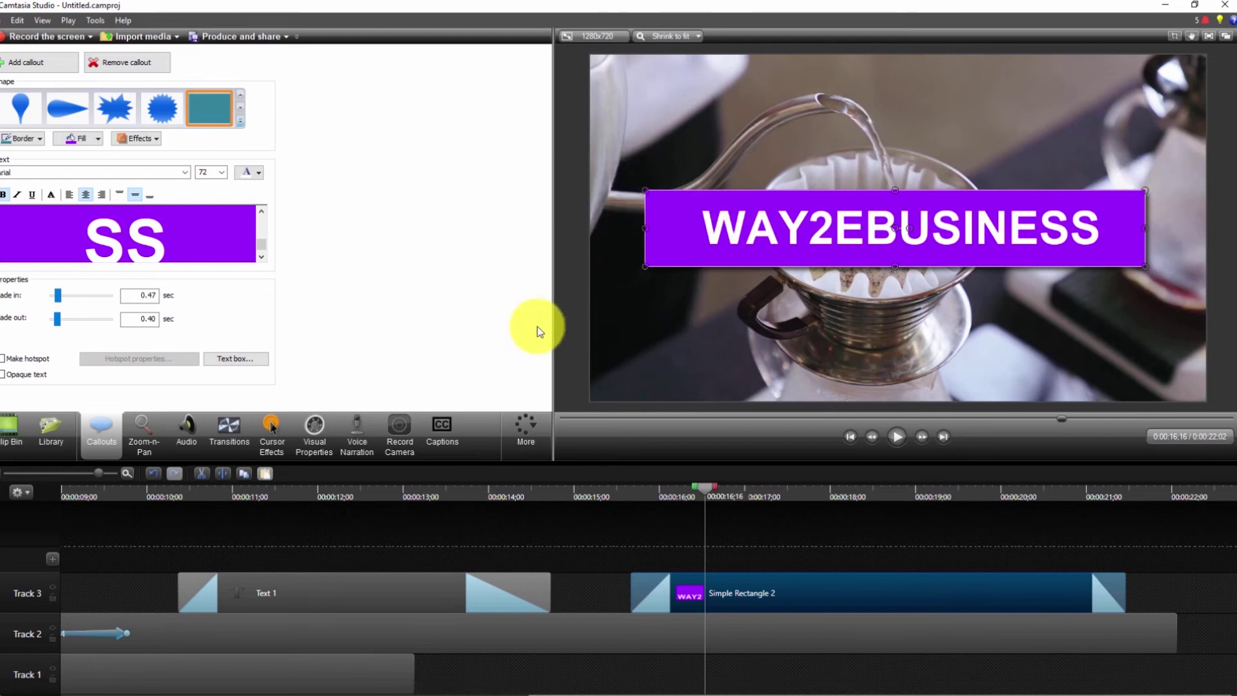
Step: Add a special pixelate callout at 00:00:16;16 over the purple WAY2EBUSINESS banner and extend it toward the banner's left end
{"action": "left_click", "coordinate": [799, 566]}
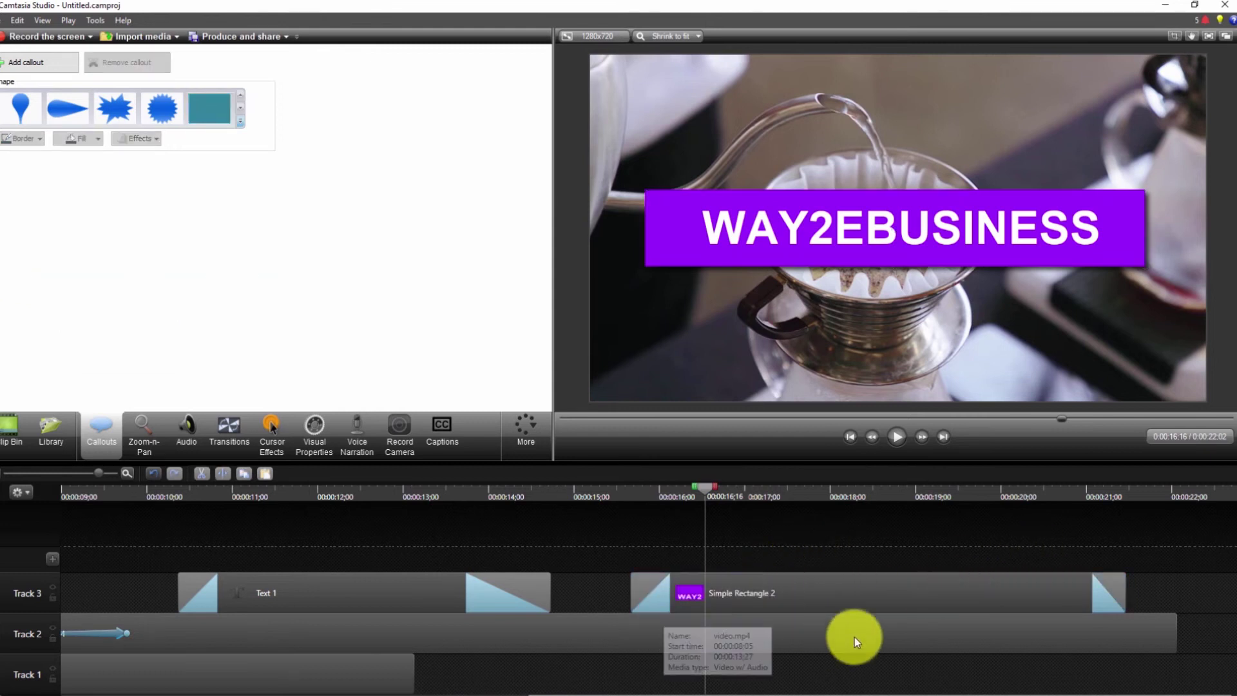
{"action": "left_click", "coordinate": [763, 595]}
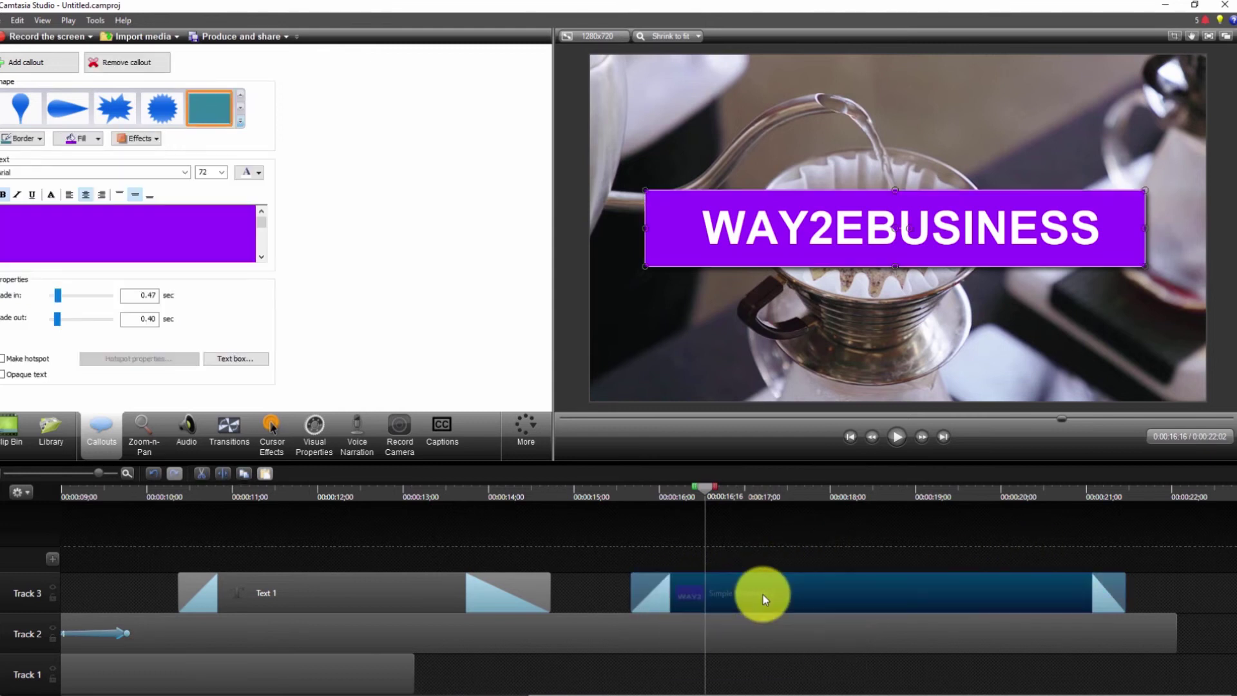
{"action": "left_click", "coordinate": [751, 551]}
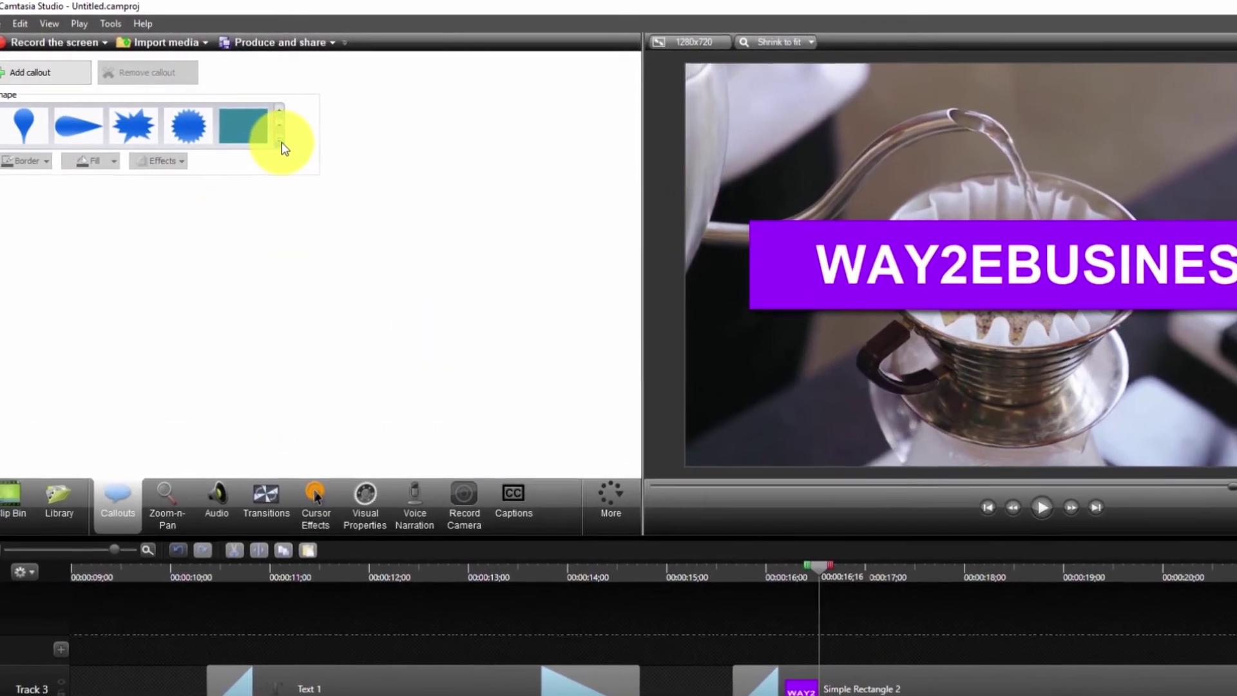
{"action": "left_click", "coordinate": [246, 125]}
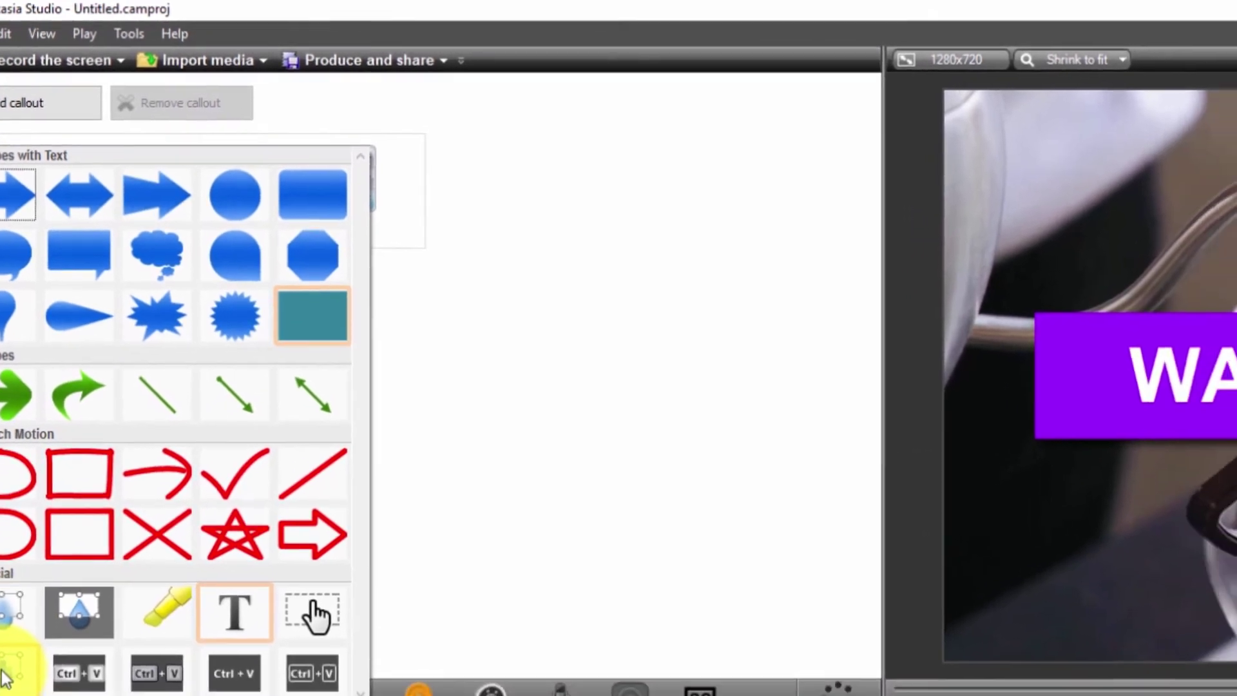
{"action": "left_click", "coordinate": [5, 675]}
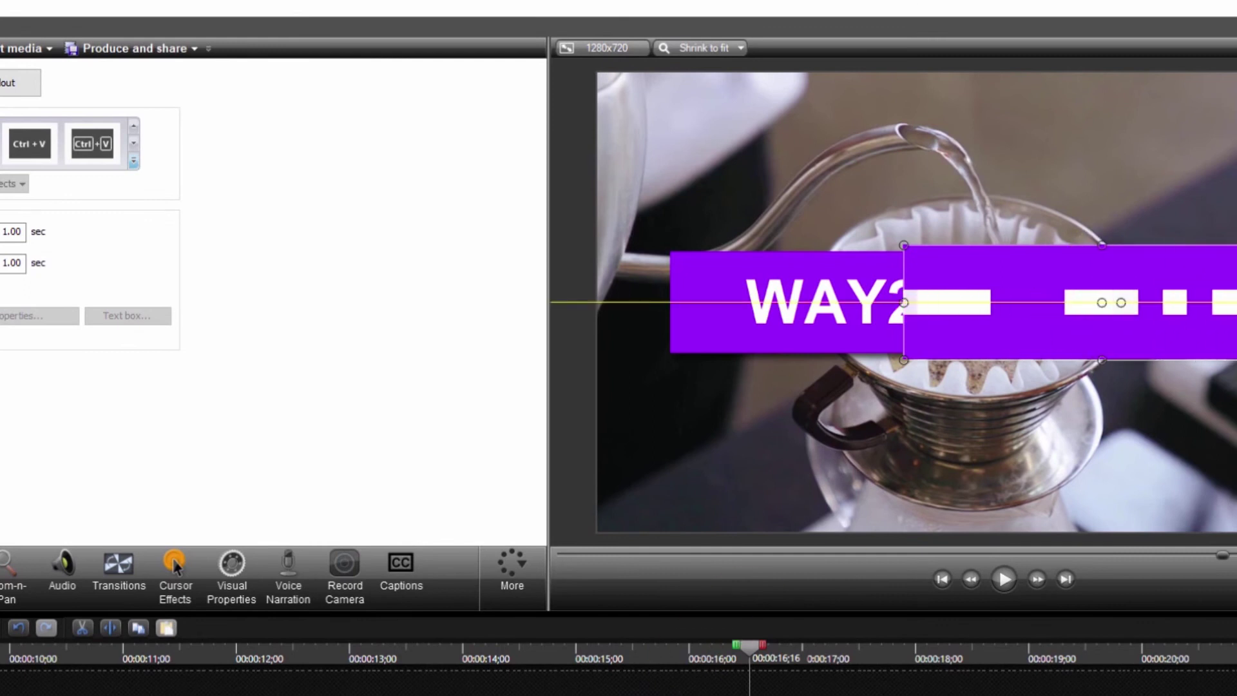
{"action": "left_click_drag", "start_coordinate": [904, 303], "coordinate": [734, 308]}
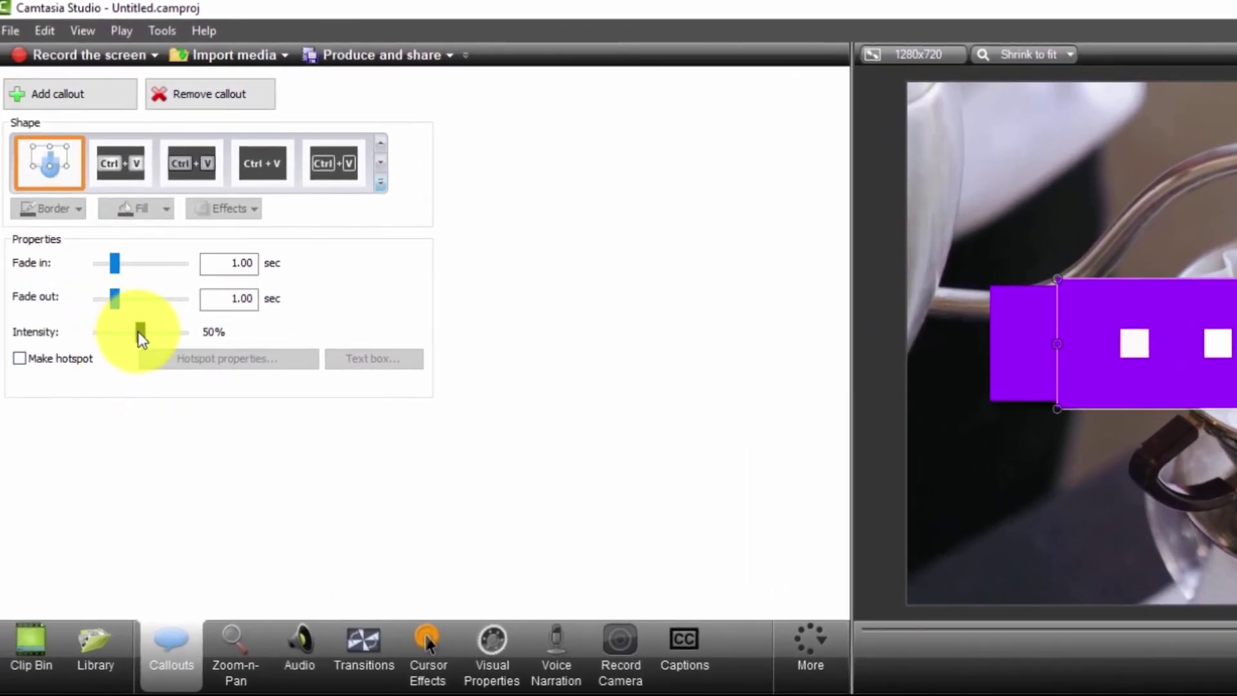
Step: Set the intensity of the blur callout over the purple WAY2EBUSINESS banner to 100%
{"action": "left_click_drag", "start_coordinate": [143, 335], "coordinate": [222, 351]}
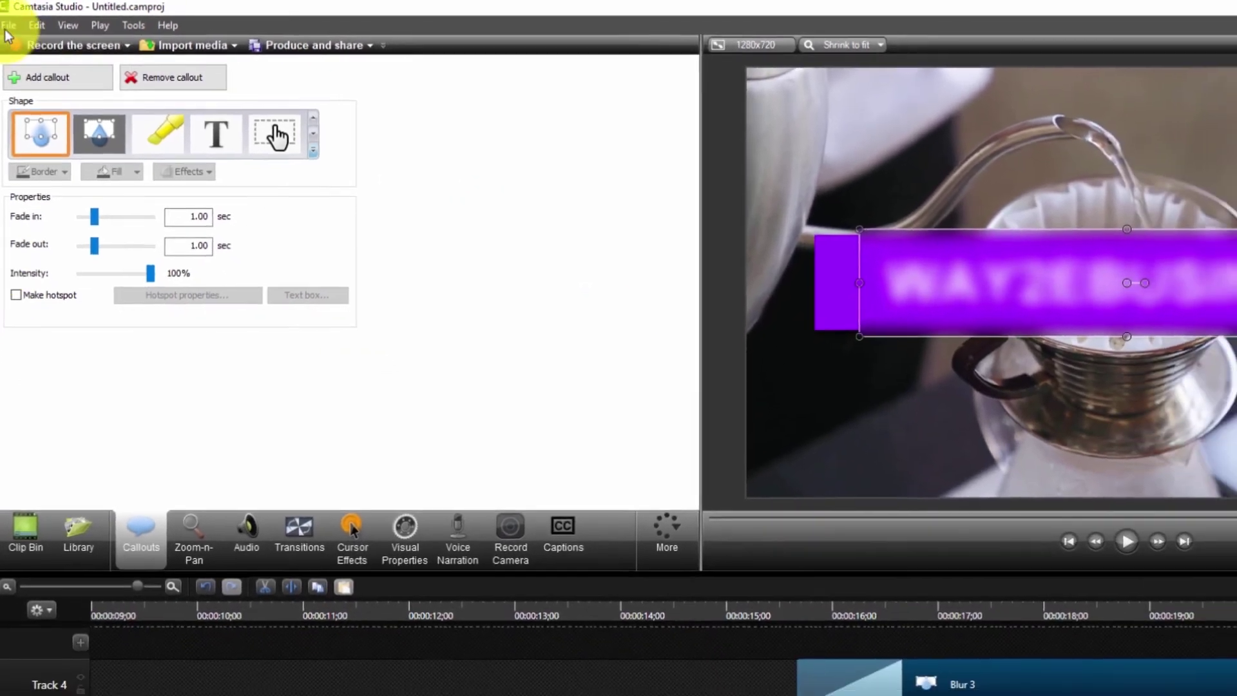
Step: Start producing the project as a video with the MP4 only (up to 480p) preset
{"action": "left_click", "coordinate": [8, 25]}
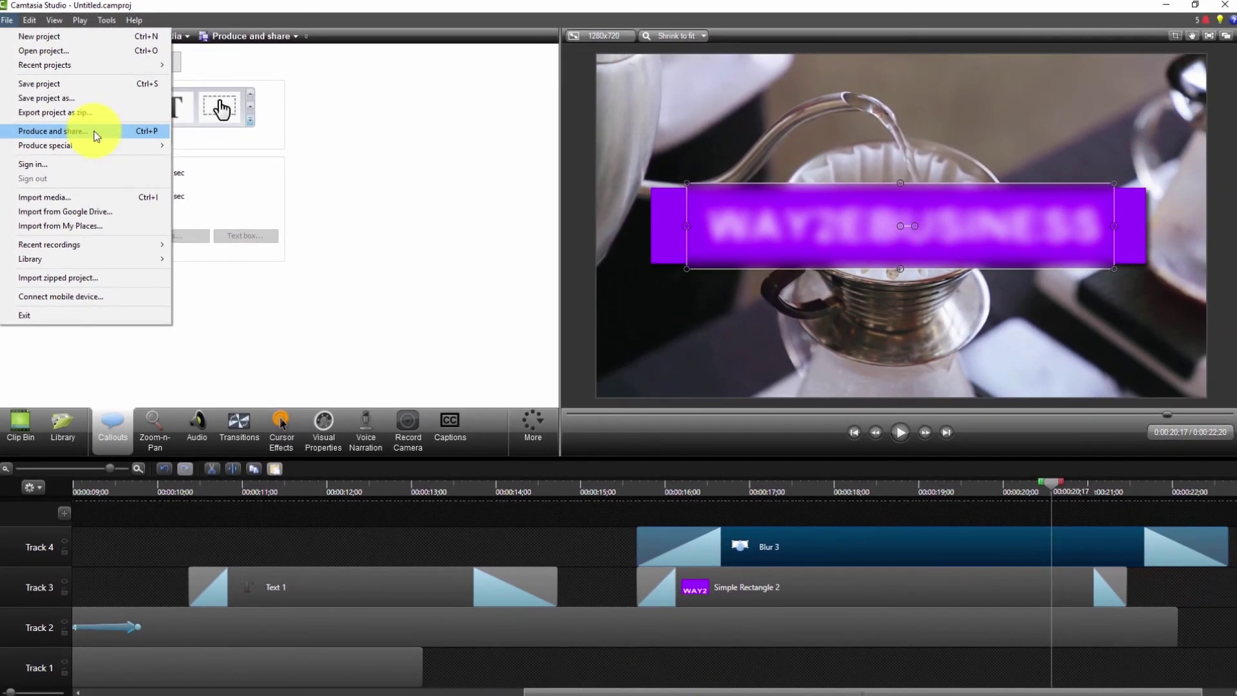
{"action": "left_click", "coordinate": [96, 132]}
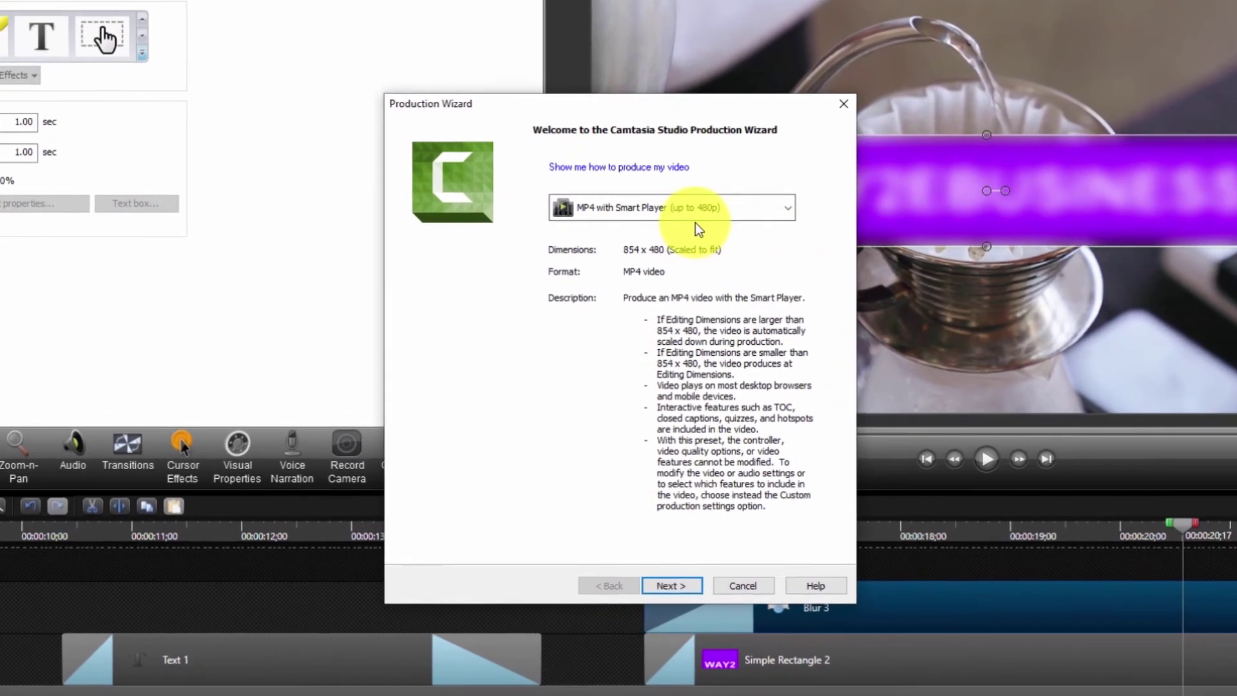
{"action": "left_click", "coordinate": [709, 219]}
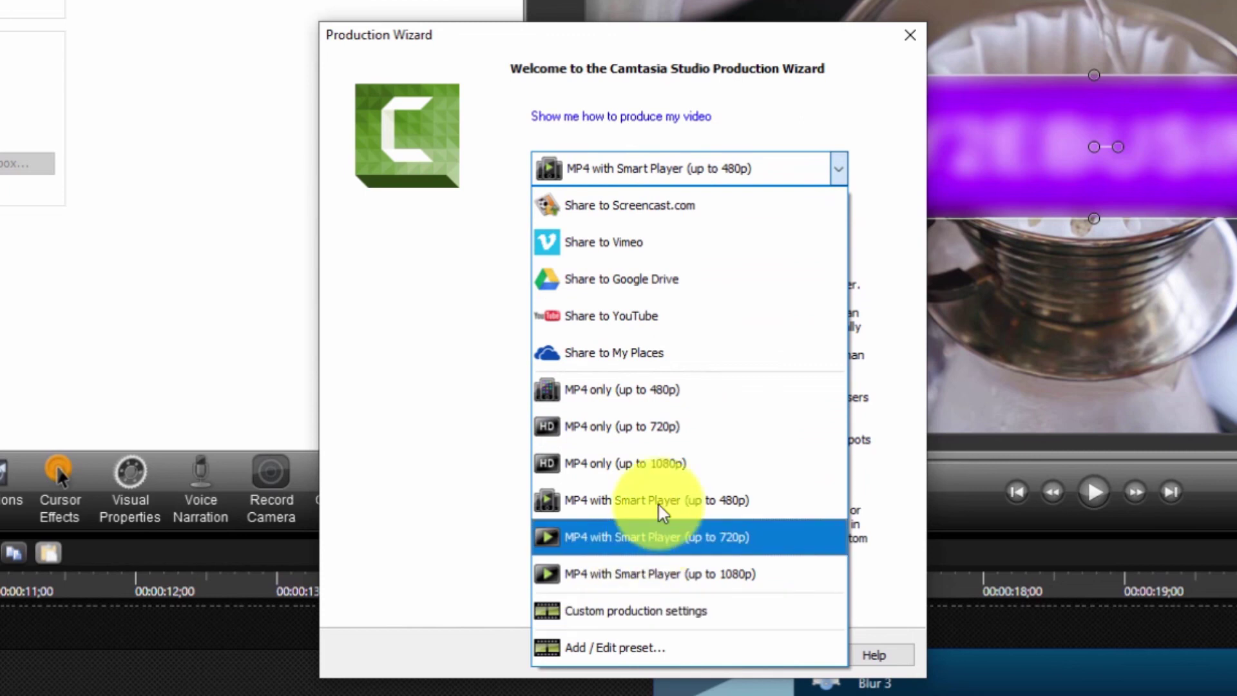
{"action": "left_click", "coordinate": [670, 392]}
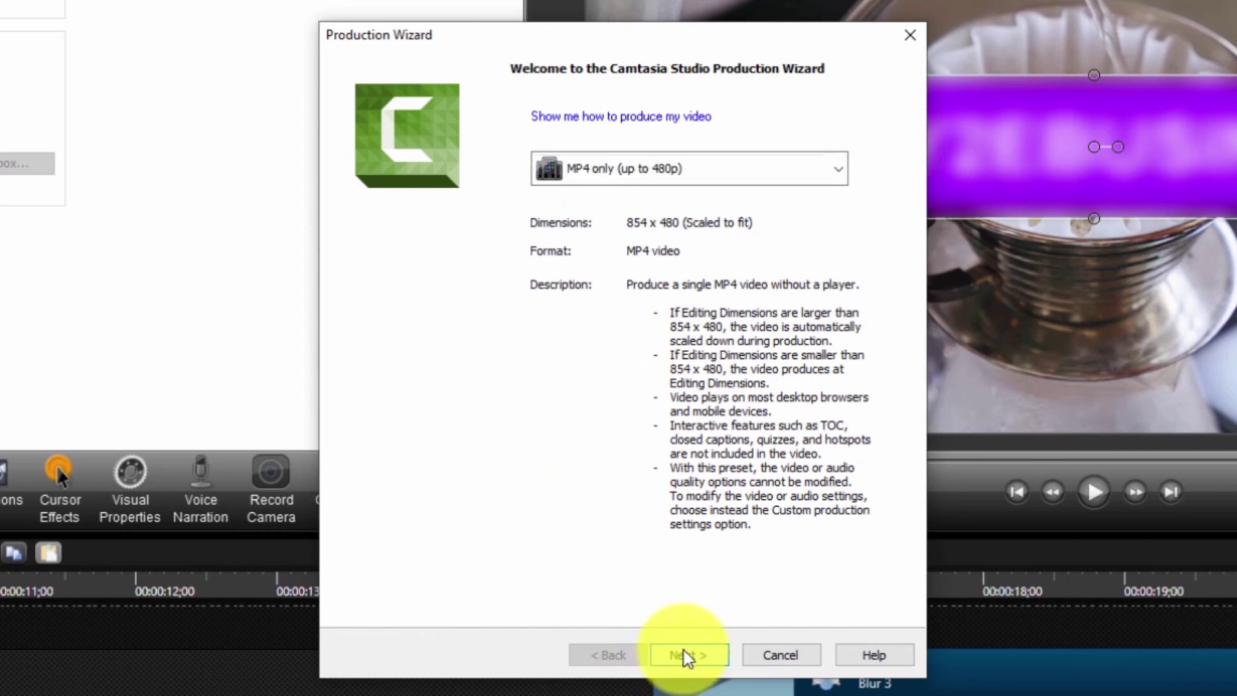
{"action": "left_click", "coordinate": [686, 656]}
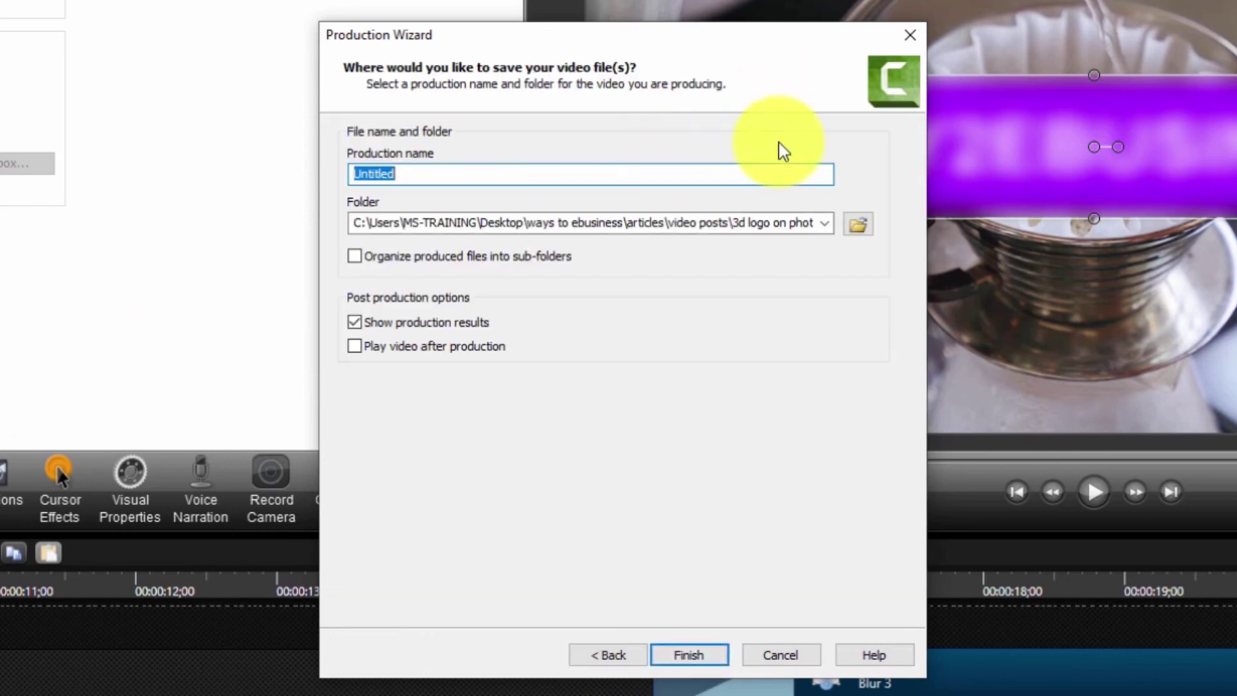
Step: Choose the Desktop as the output folder for Untitled.mp4, render the video and close the production results
{"action": "left_click", "coordinate": [859, 224]}
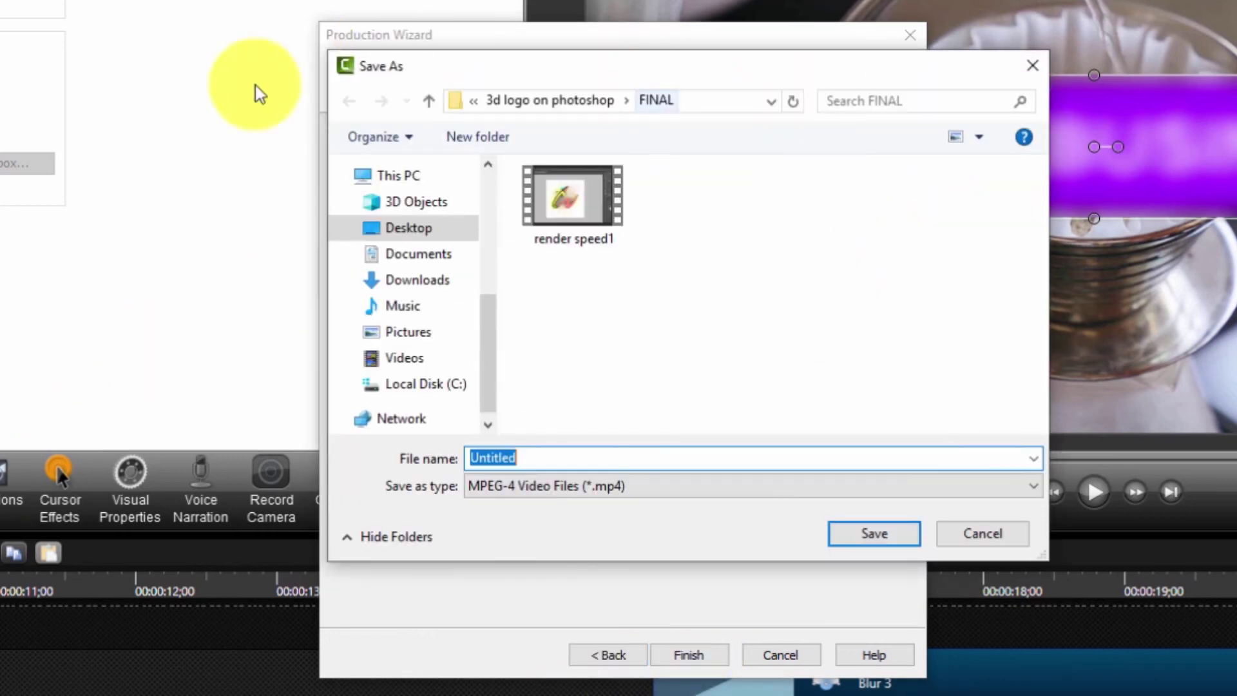
{"action": "left_click", "coordinate": [412, 233]}
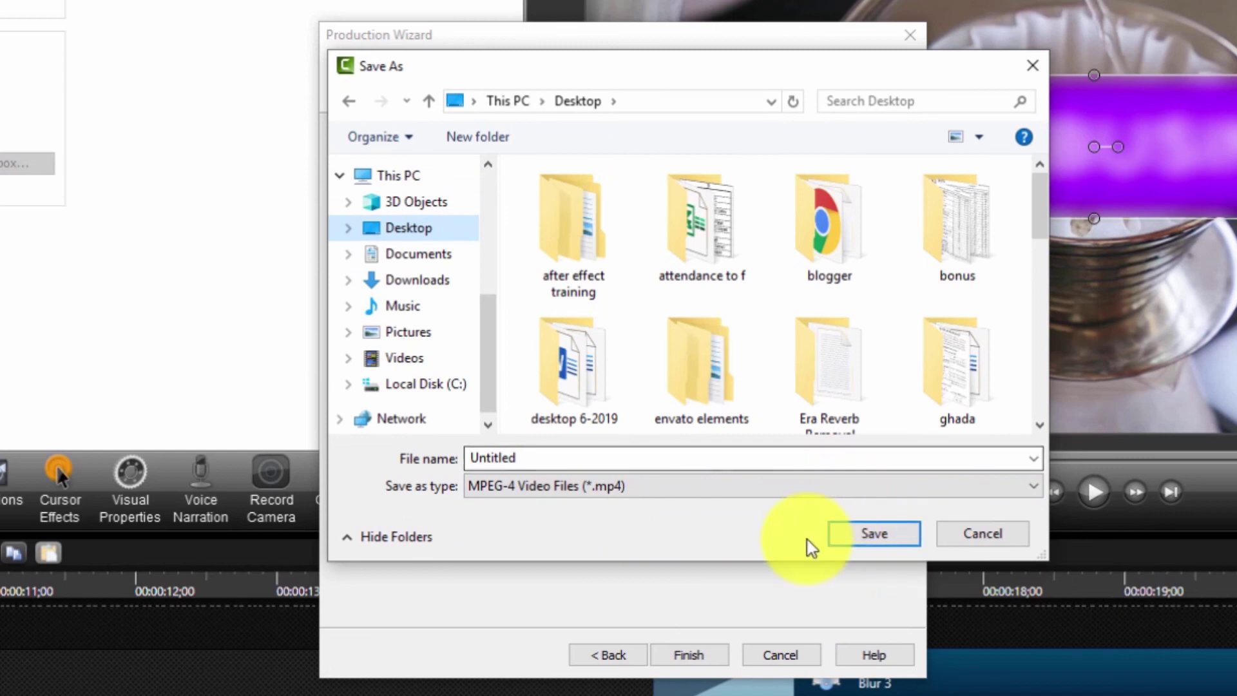
{"action": "left_click", "coordinate": [861, 534]}
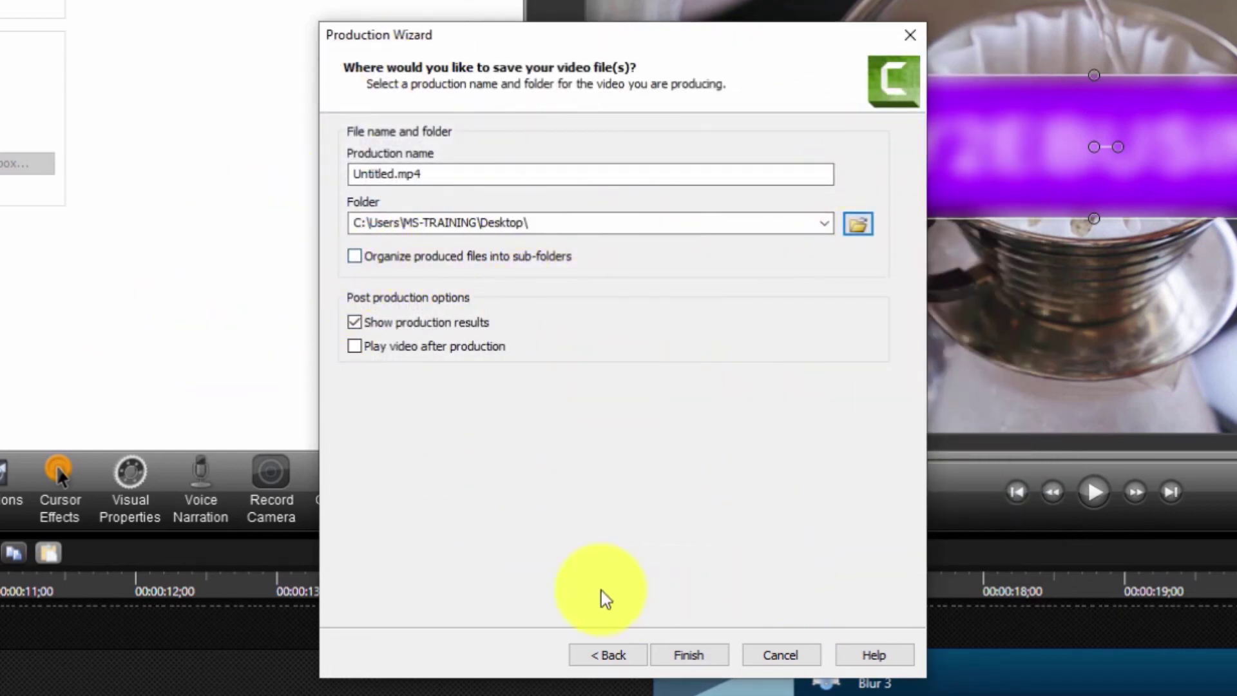
{"action": "left_click", "coordinate": [690, 656]}
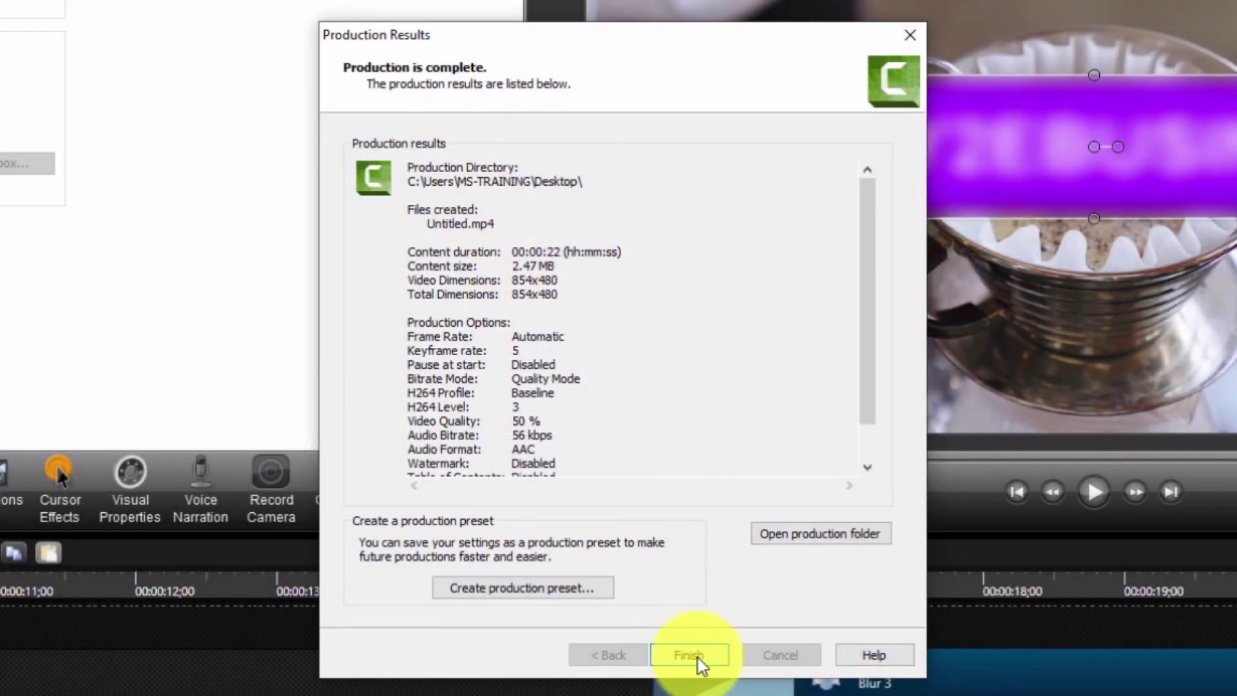
{"action": "left_click", "coordinate": [690, 654]}
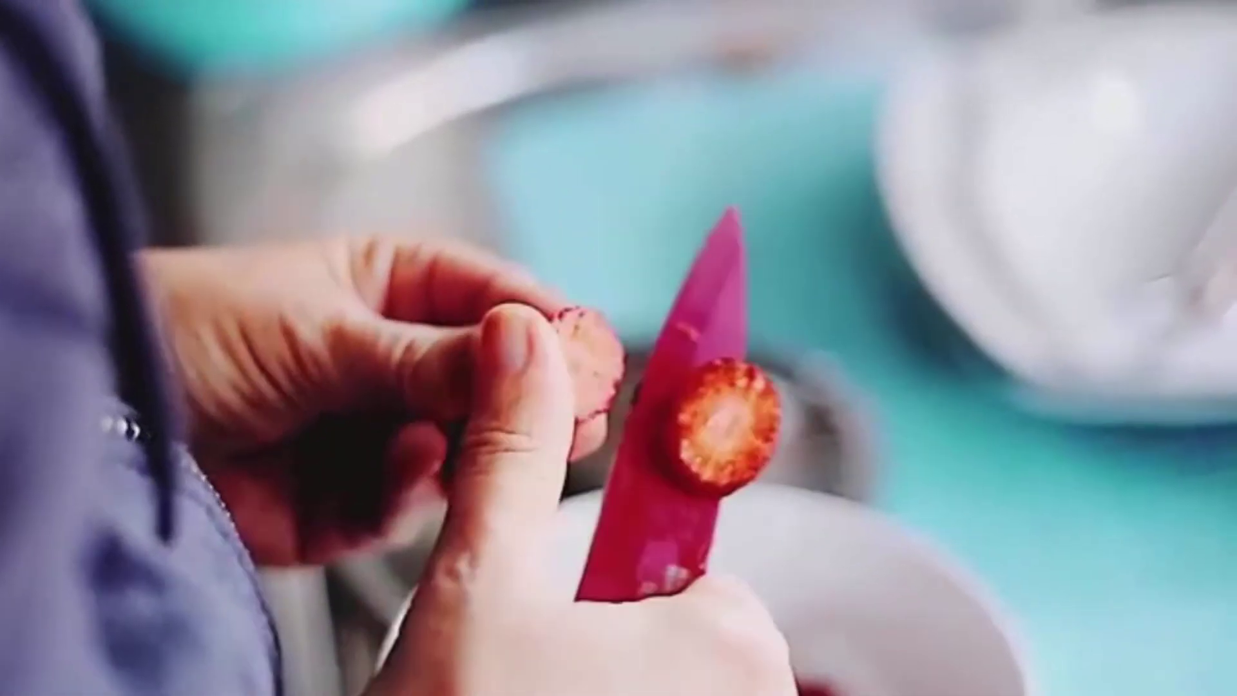